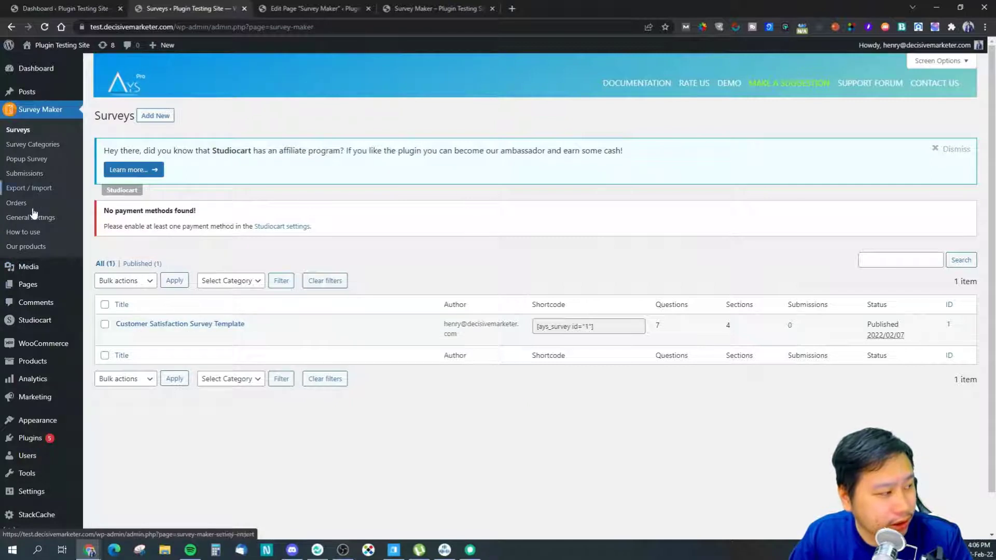
Open the Survey Maker general settings and examine the user role permissions and the default survey parameters.
left_click(34, 220)
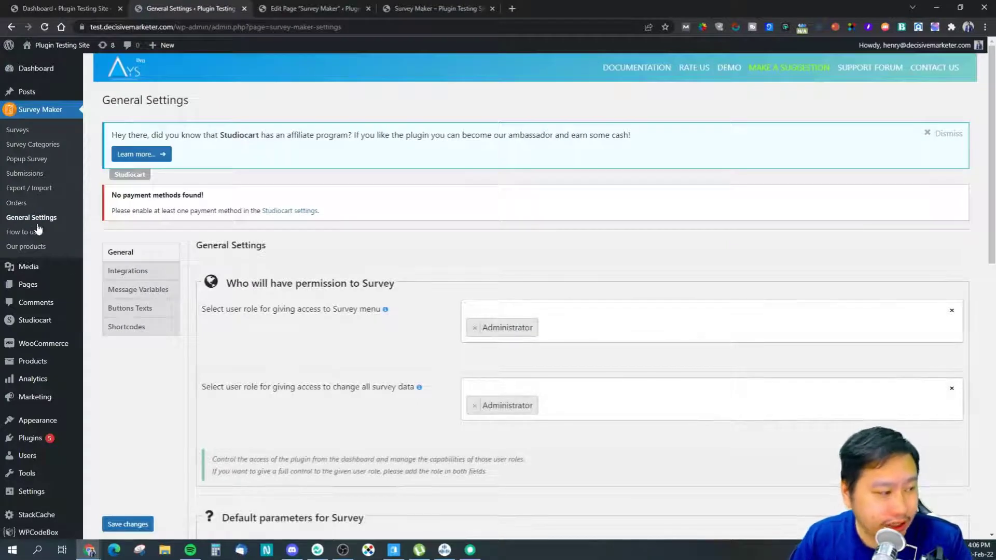
scroll(352, 345, "down", 4)
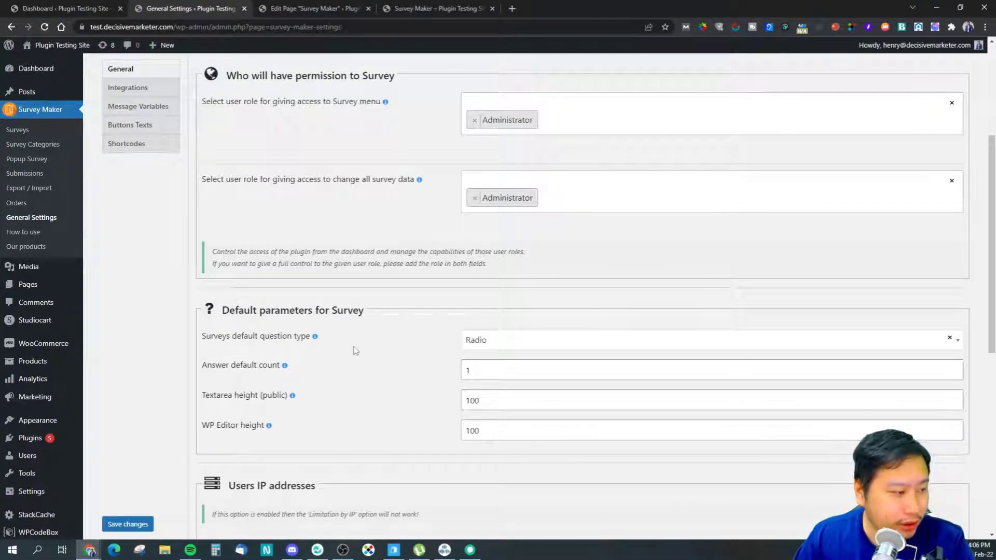
scroll(353, 344, "down", 2)
scroll(340, 340, "up", 2)
scroll(278, 344, "up", 1)
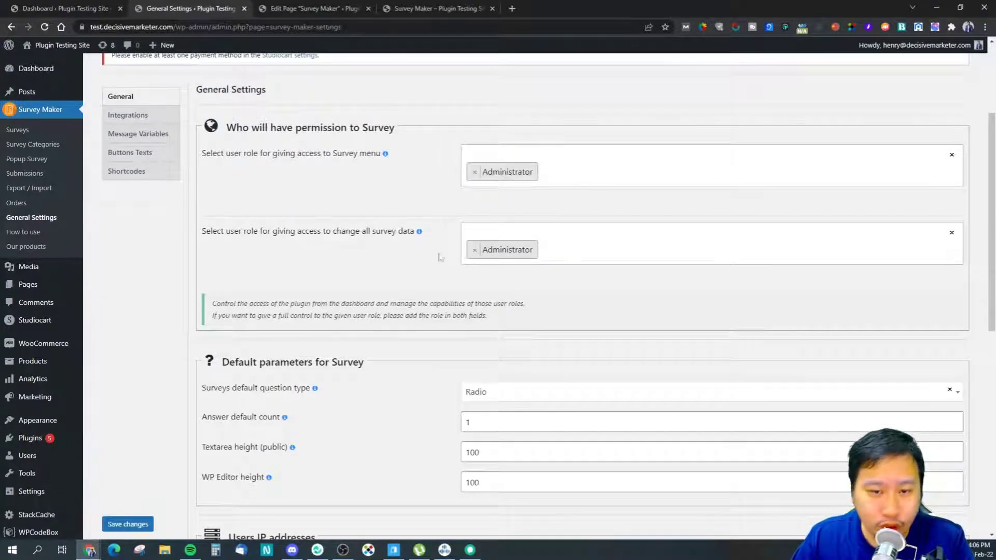
scroll(293, 291, "down", 3)
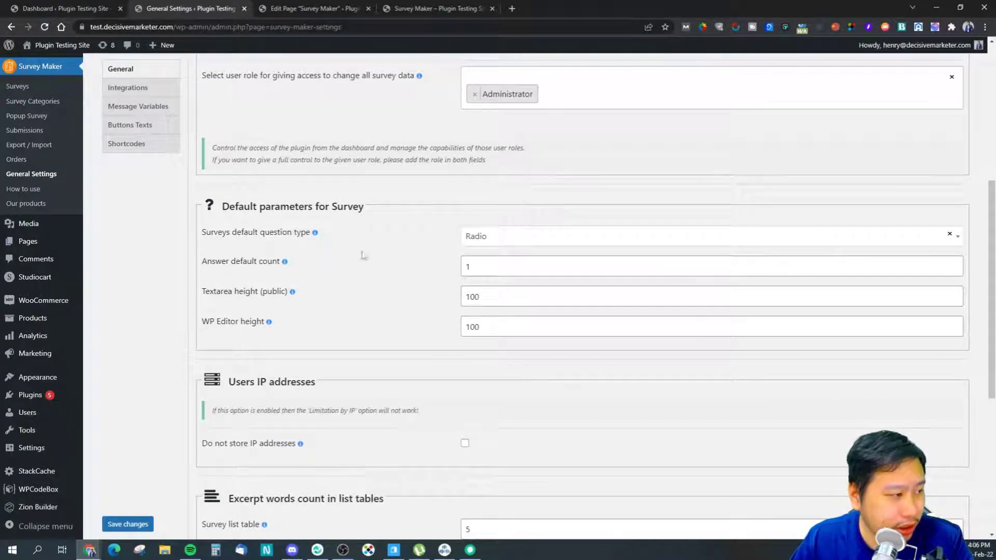
scroll(332, 306, "down", 2)
scroll(352, 259, "up", 2)
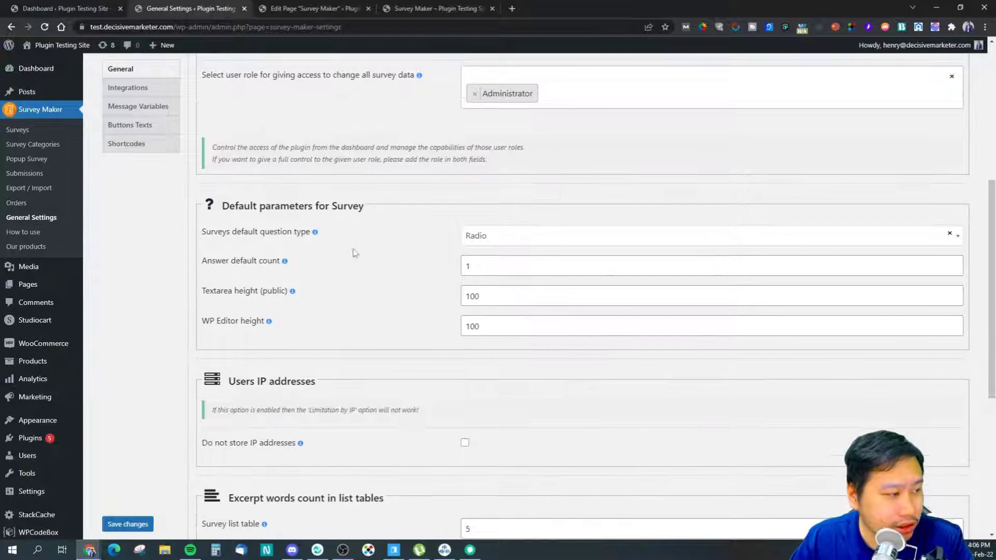
Look through the available default question types and check the explanation of the answer default count, leaving both settings as they are.
left_click(467, 236)
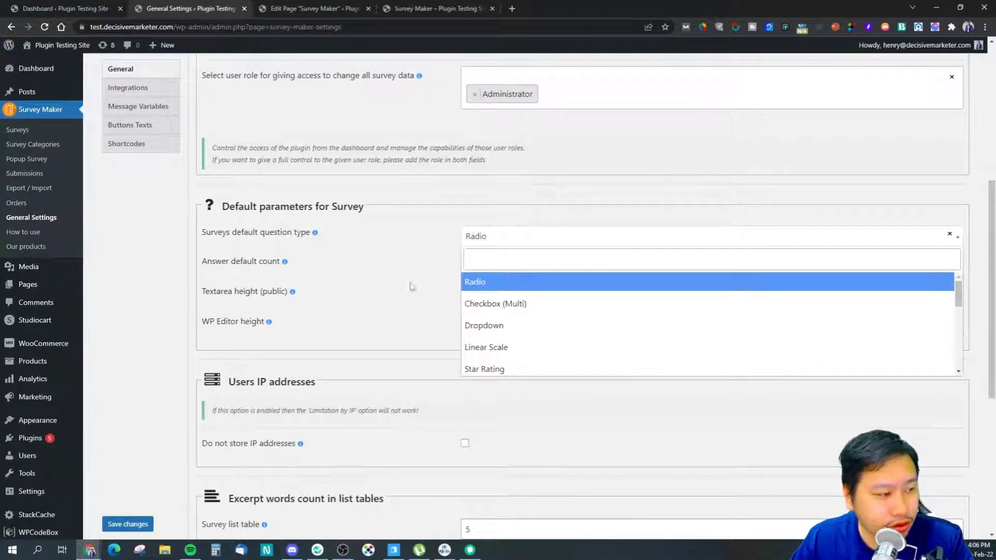
left_click(352, 316)
left_click(508, 237)
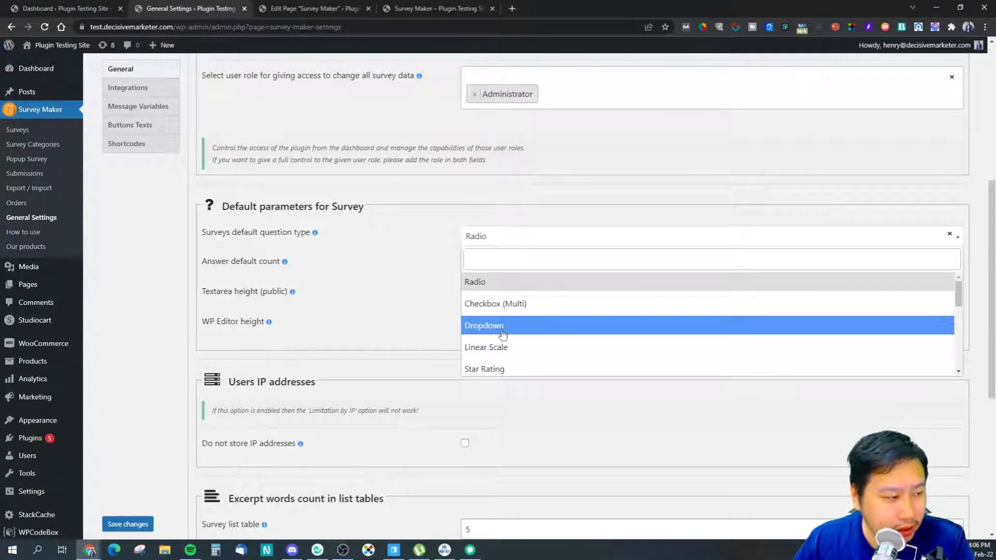
scroll(503, 335, "down", 8)
scroll(503, 353, "up", 2)
left_click(474, 233)
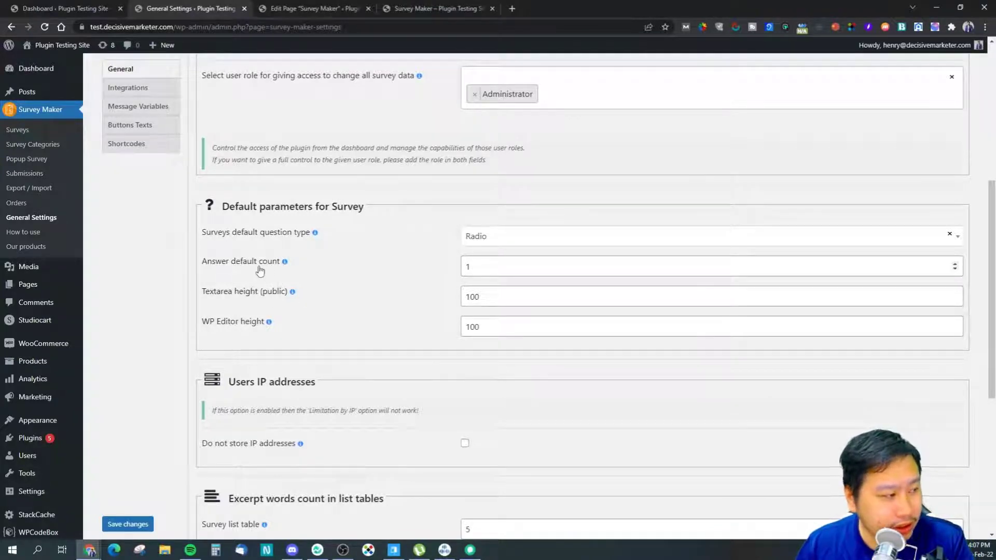
mouse_move(286, 263)
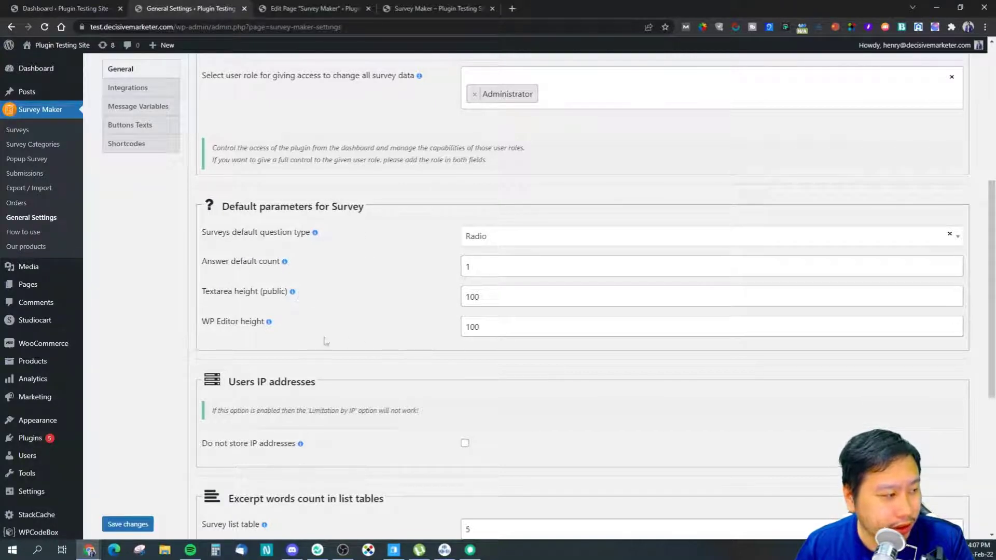
Review the user IP address storage option and the excerpt word count settings for the list tables.
scroll(533, 313, "down", 2)
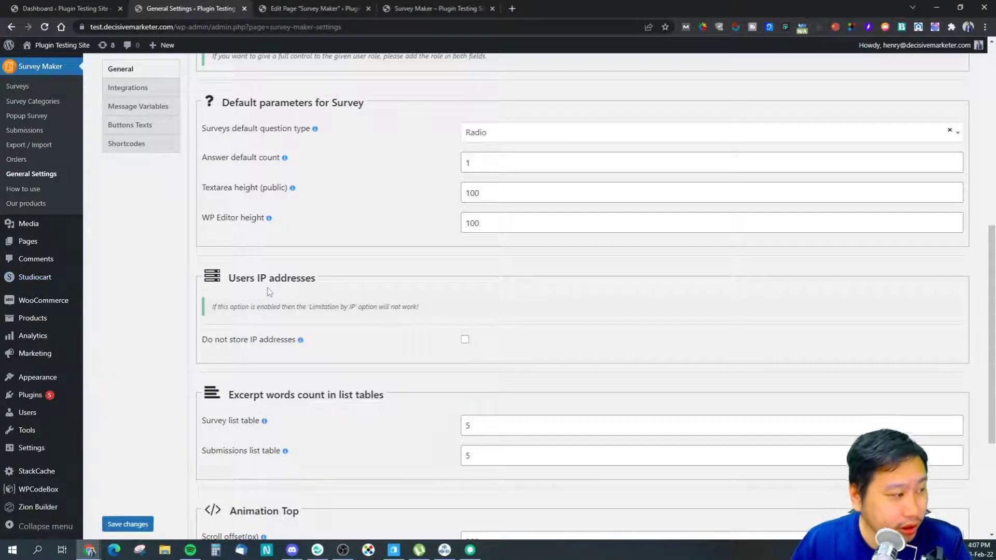
left_click_drag(315, 306, 398, 307)
left_click(377, 356)
scroll(372, 354, "down", 1)
scroll(372, 354, "down", 3)
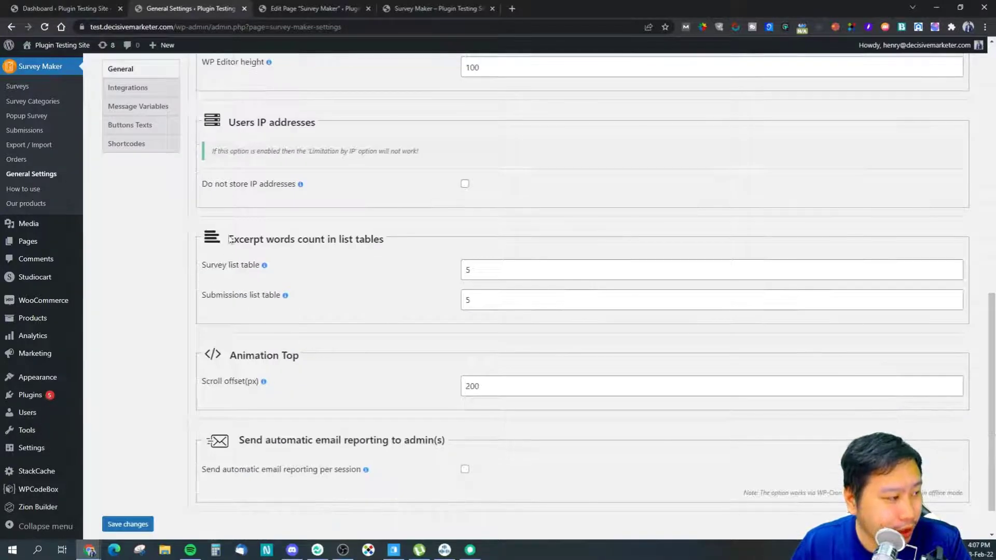
left_click_drag(239, 242, 324, 240)
left_click(319, 242)
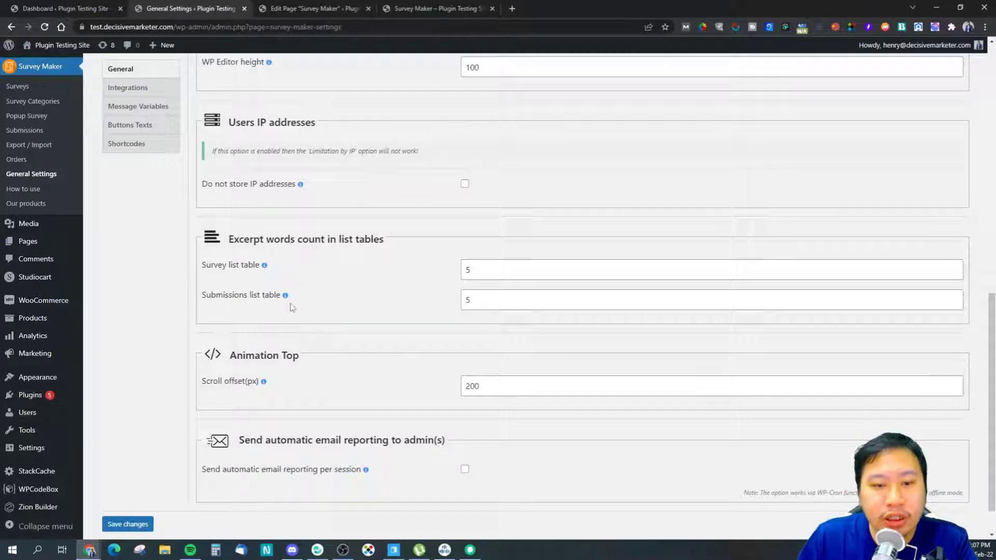
Read the explanation of the scroll offset under Animation Top and review the automatic email reporting option for admins.
scroll(304, 311, "down", 1)
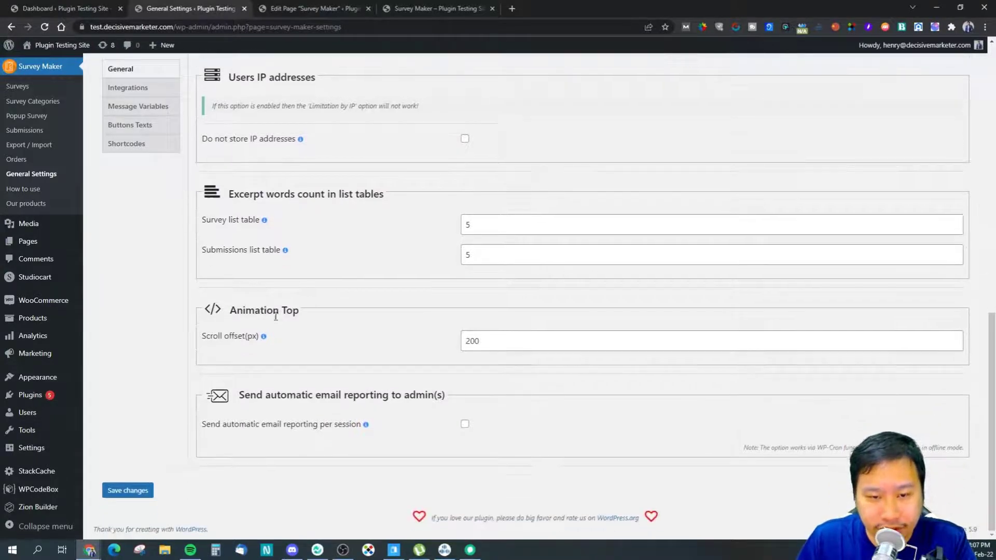
mouse_move(263, 338)
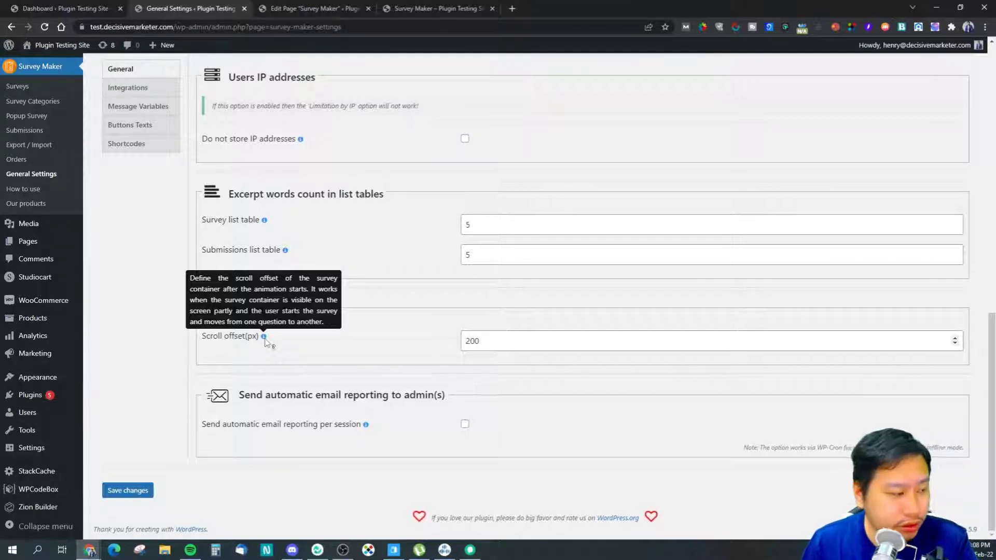
left_click_drag(252, 396, 383, 394)
left_click(383, 394)
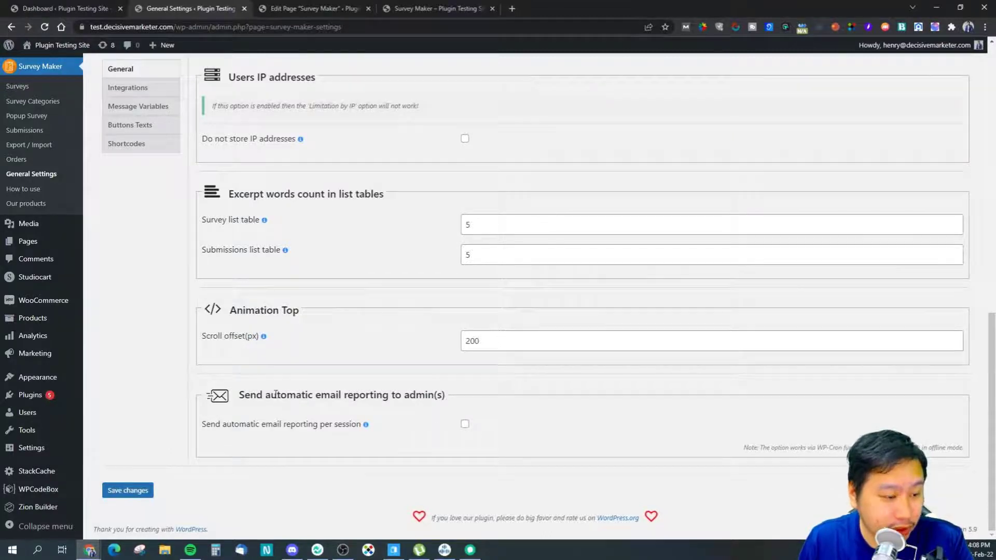
Open the Integrations settings and look through all supported services from MailChimp down to PayPal and Stripe.
scroll(275, 394, "up", 10)
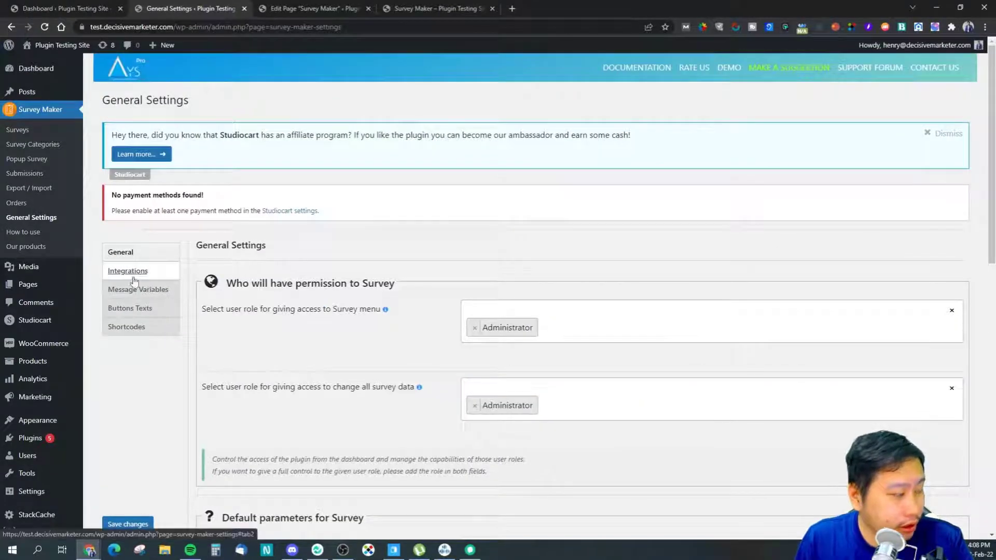
left_click(134, 275)
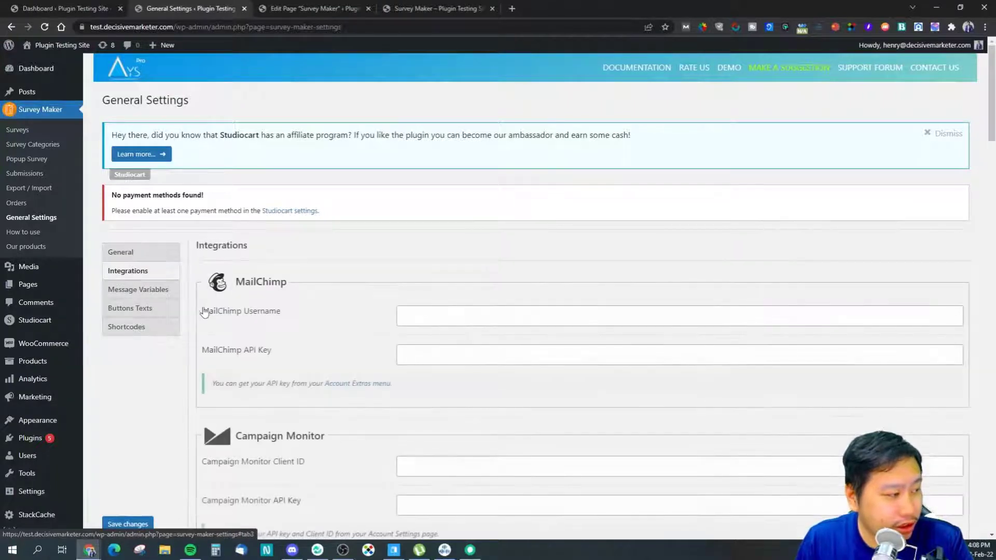
scroll(326, 356, "down", 6)
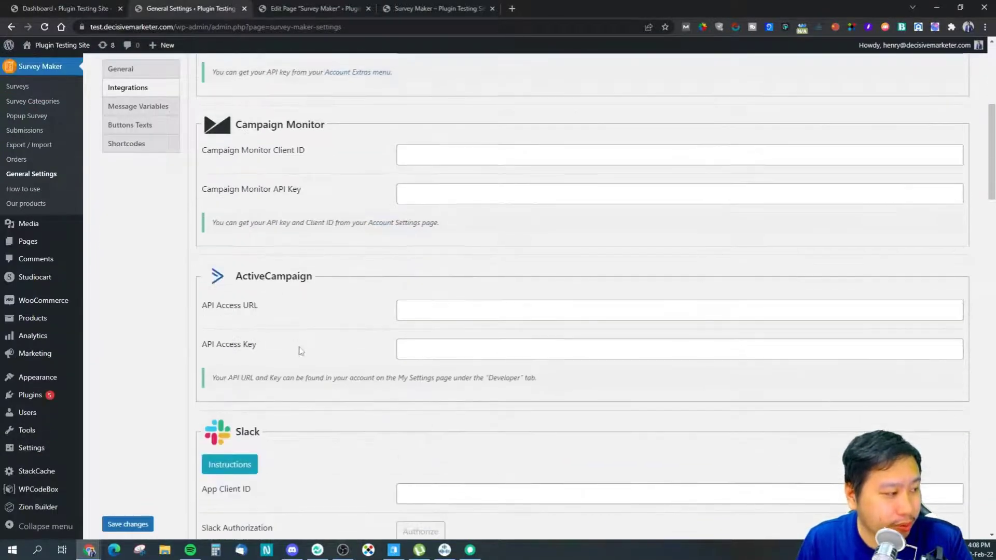
scroll(308, 361, "down", 9)
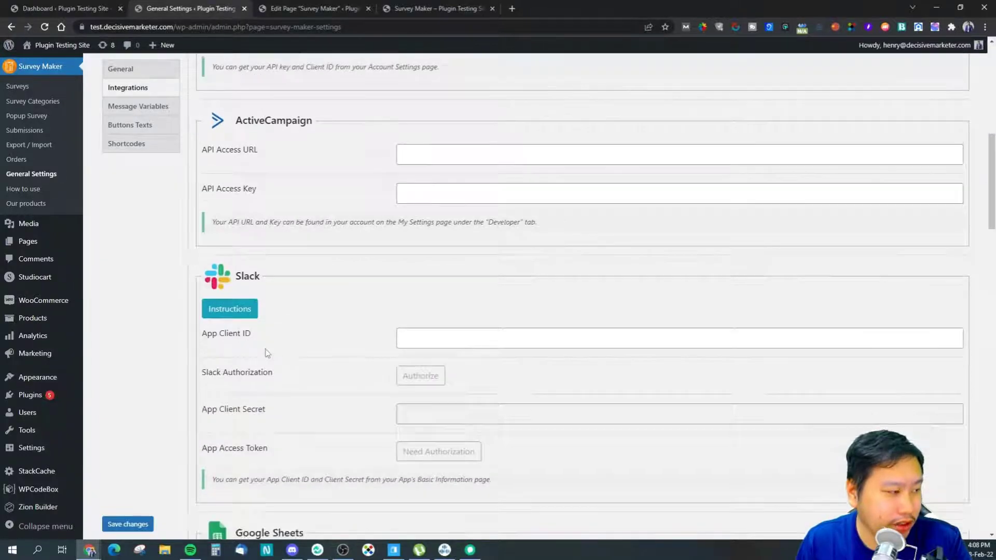
scroll(267, 354, "down", 3)
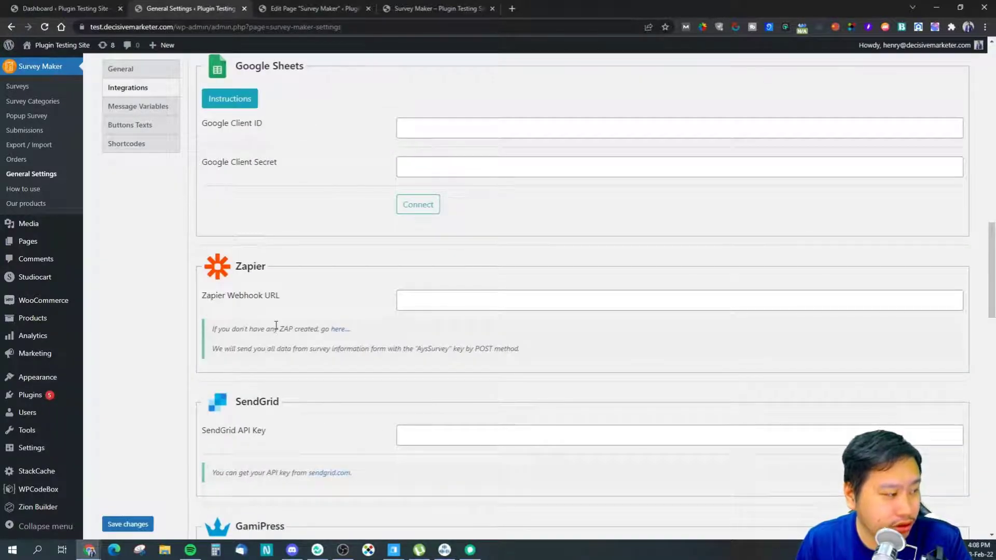
scroll(275, 325, "down", 4)
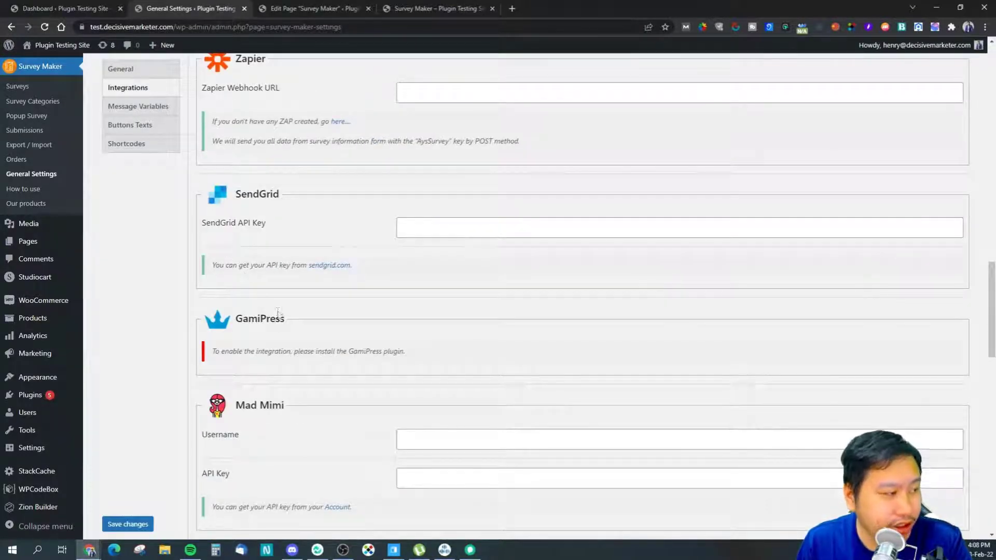
scroll(259, 349, "down", 3)
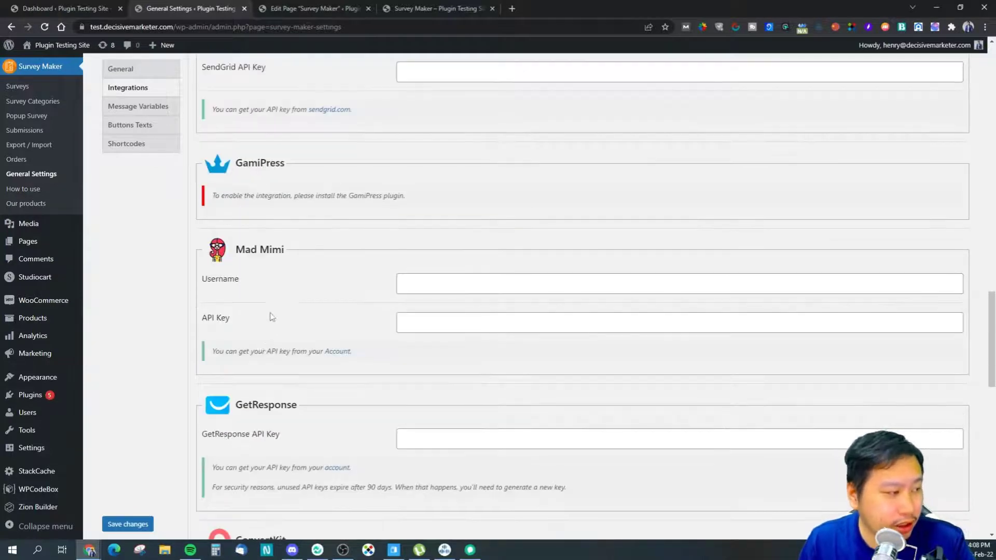
scroll(270, 319, "down", 2)
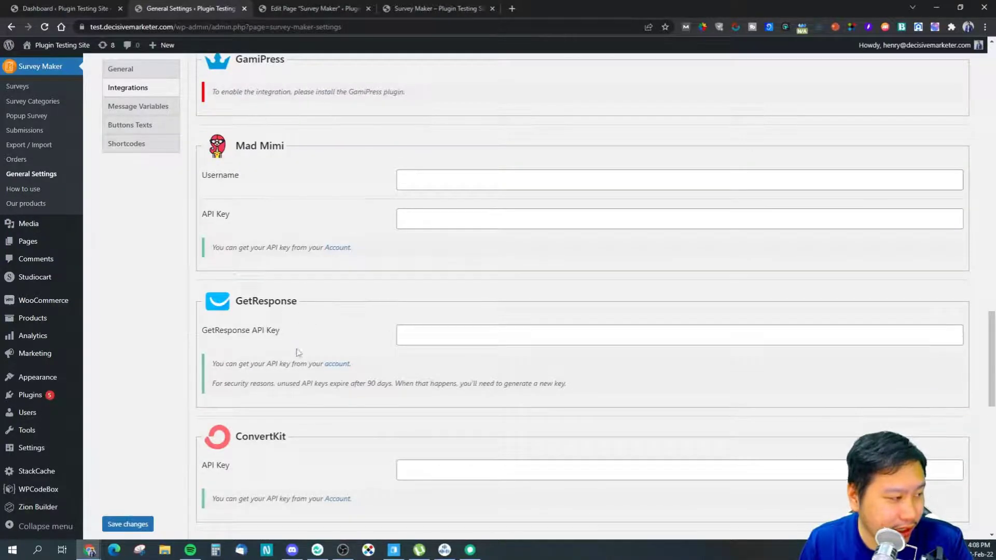
scroll(298, 353, "down", 4)
scroll(271, 341, "down", 2)
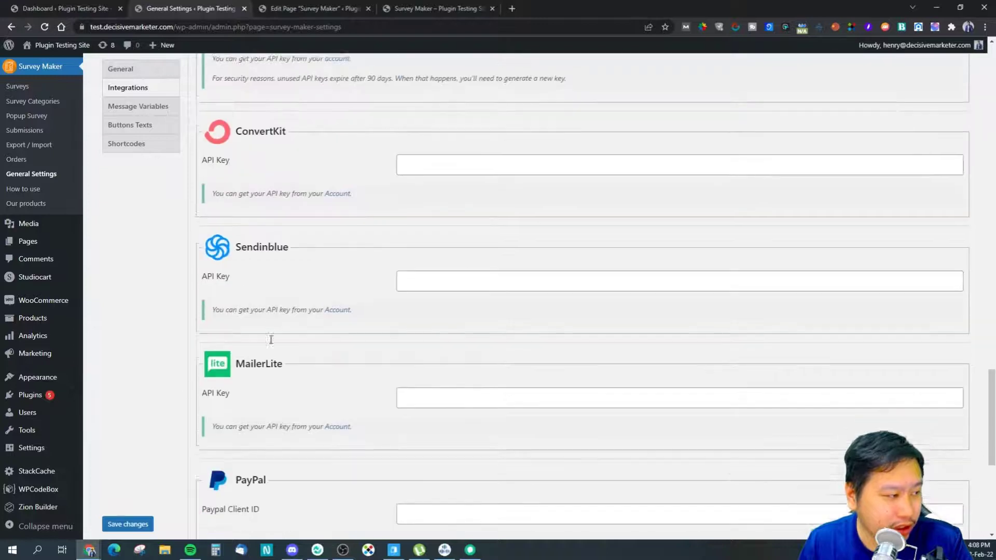
scroll(275, 296, "down", 6)
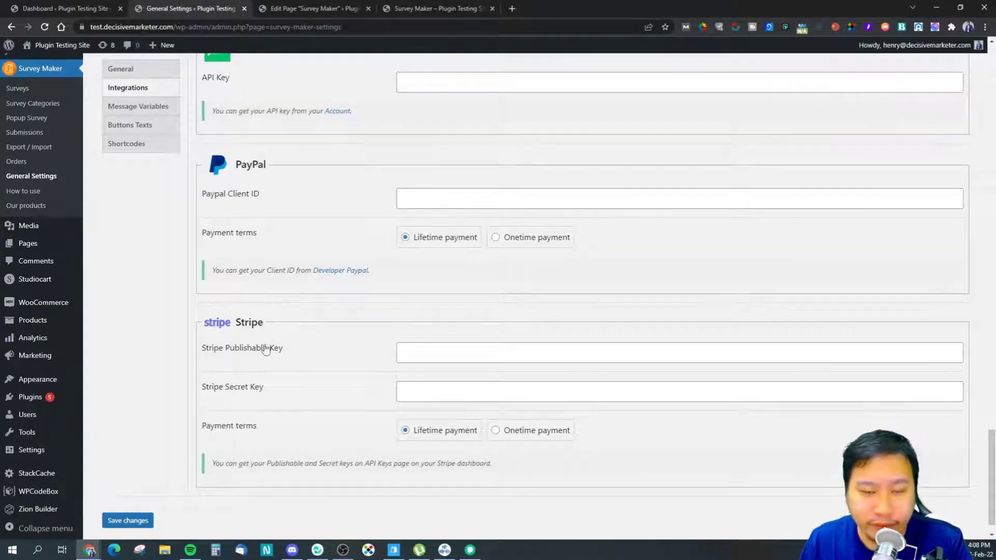
scroll(262, 349, "up", 1)
scroll(264, 343, "up", 4)
scroll(263, 340, "down", 5)
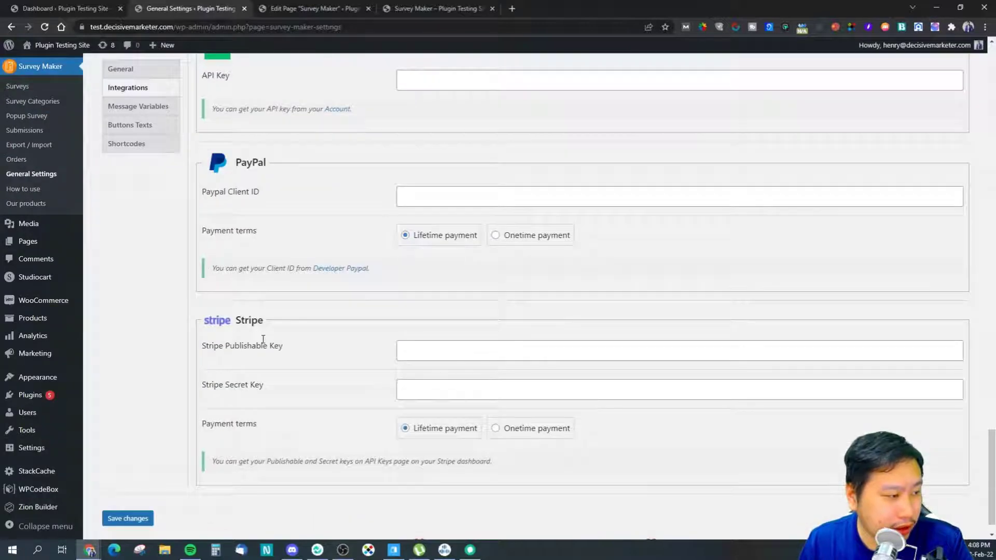
Return to the email marketing integrations and review the ActiveCampaign, Campaign Monitor and MailChimp fields.
scroll(263, 343, "up", 20)
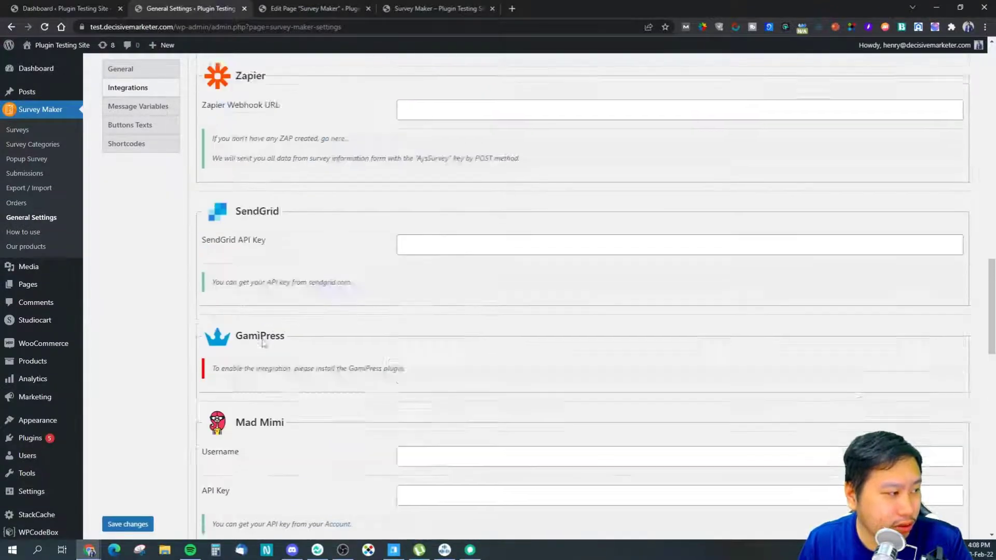
scroll(264, 343, "up", 8)
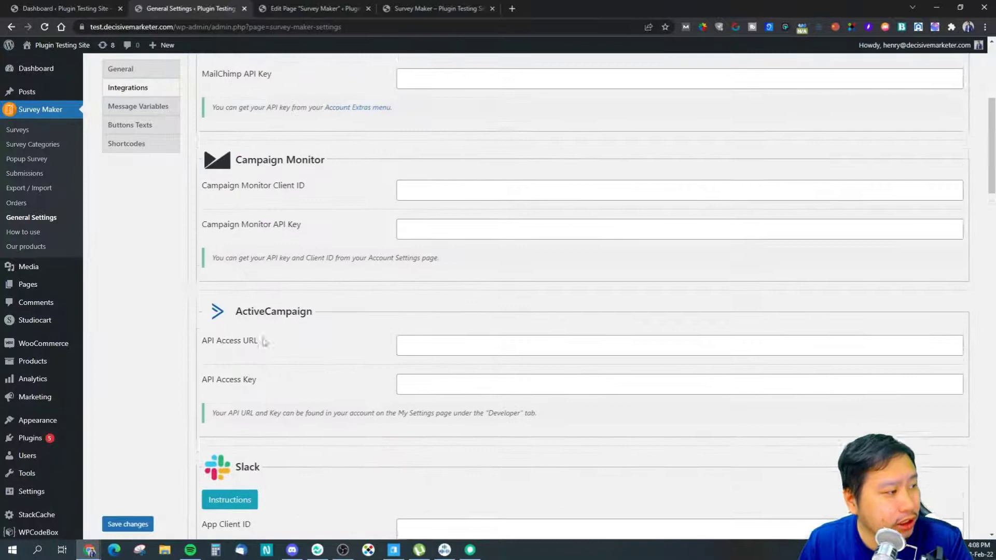
left_click_drag(261, 324, 293, 327)
left_click(291, 326)
scroll(266, 322, "up", 4)
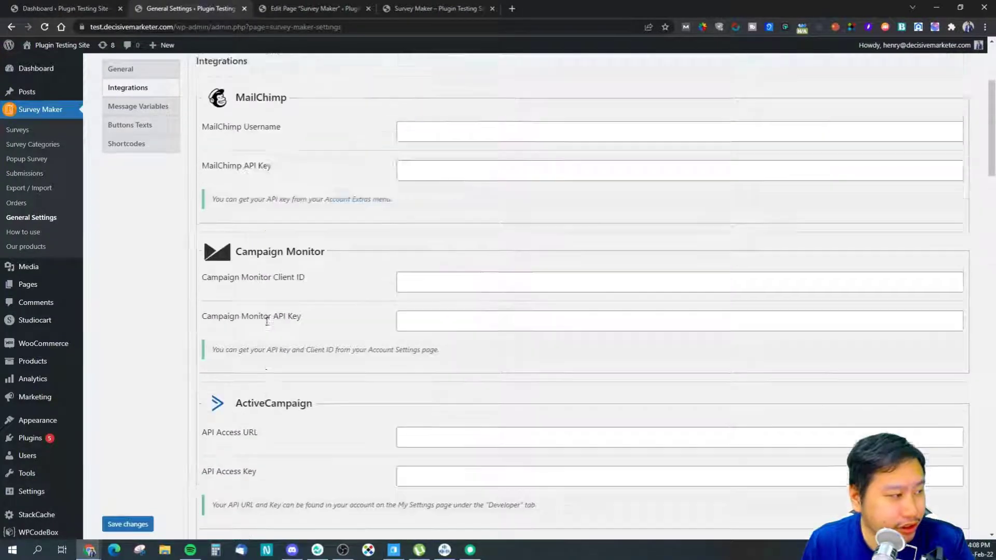
Examine the Slack integration section with its client ID, authorization, client secret and access token fields.
scroll(269, 324, "down", 7)
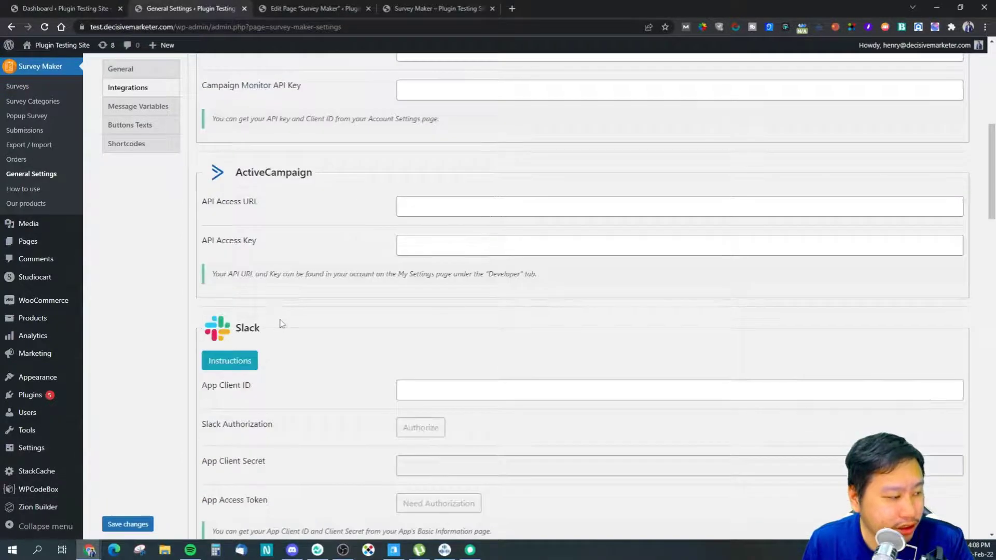
scroll(280, 323, "down", 2)
left_click_drag(234, 229, 272, 225)
left_click(289, 222)
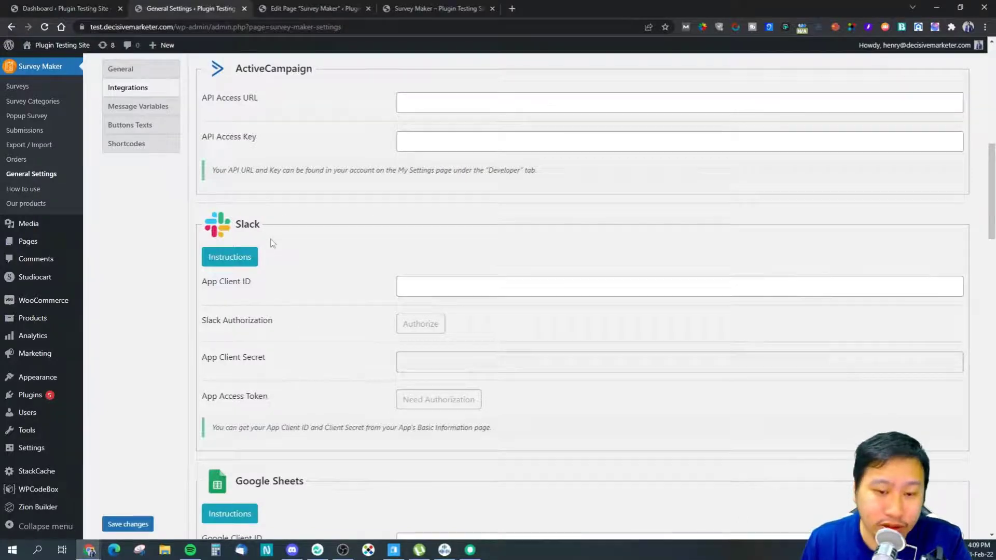
Examine the Google Sheets connection fields and the Zapier webhook section with its link for creating a Zap.
scroll(273, 247, "down", 4)
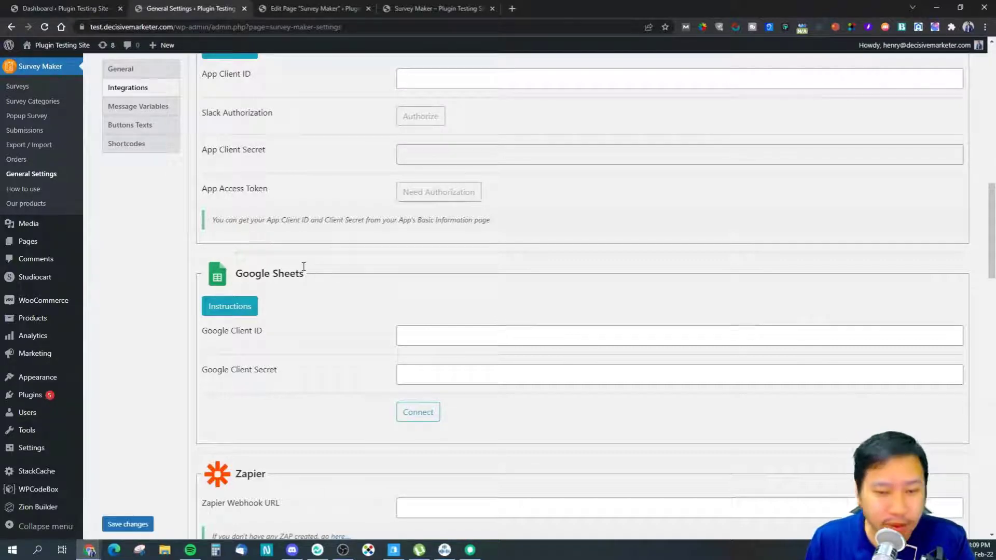
scroll(290, 269, "up", 4)
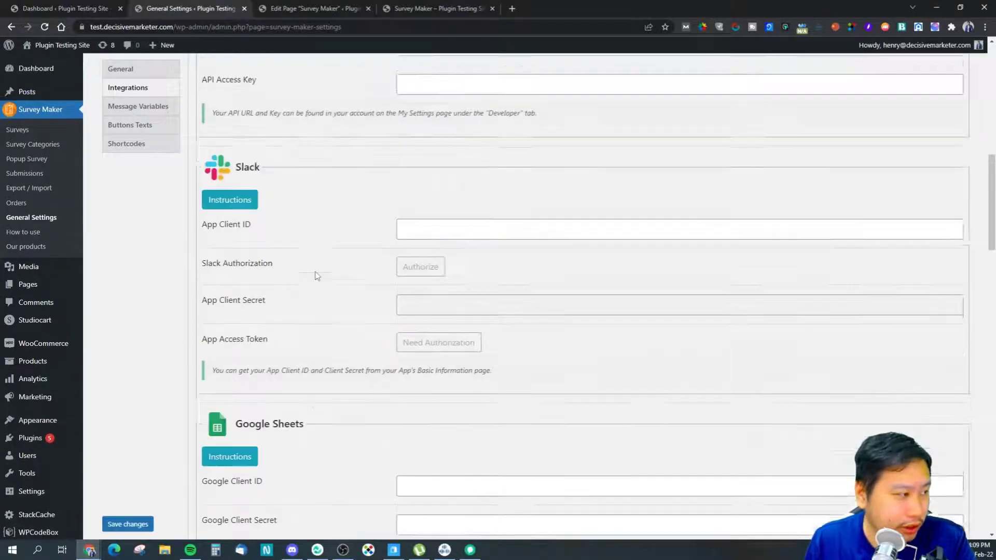
scroll(280, 271, "down", 5)
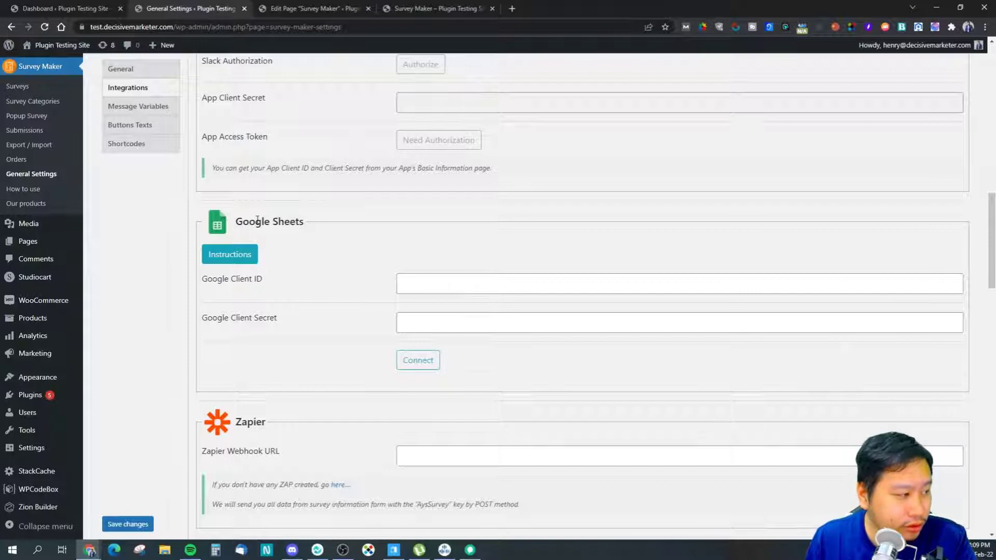
scroll(312, 297, "down", 3)
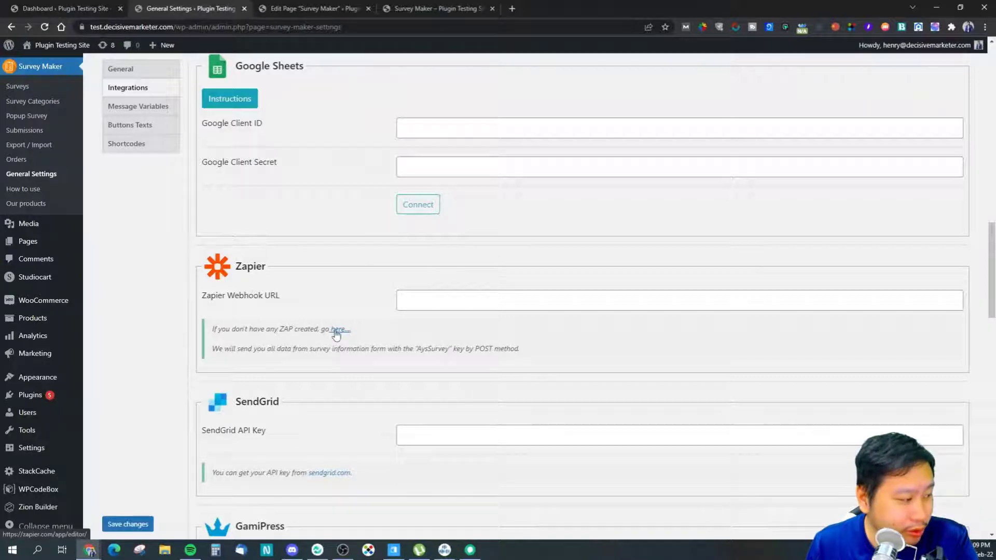
Look through the remaining integrations from the Zapier webhook note through Mad Mimi, GetResponse and ConvertKit to PayPal and Stripe.
left_click_drag(267, 349, 391, 348)
left_click(388, 358)
scroll(387, 361, "down", 14)
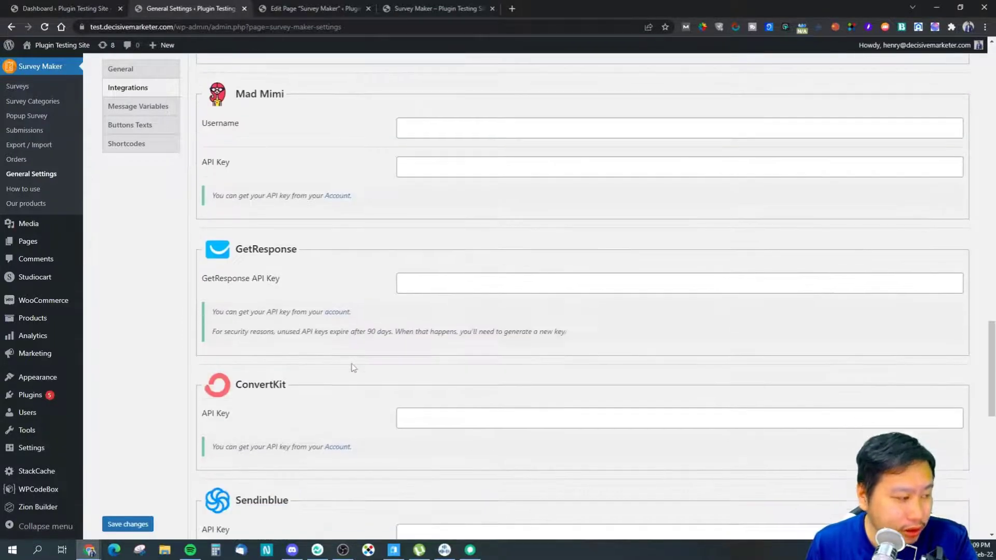
scroll(353, 366, "down", 7)
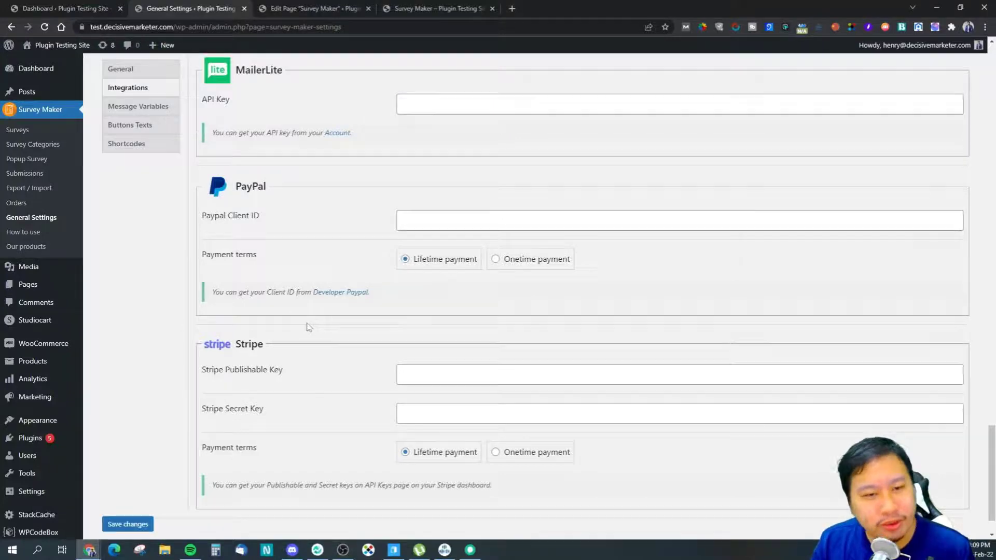
Open the Message Variables settings and select the %%user_name%% variable.
scroll(306, 326, "up", 8)
left_click(124, 104)
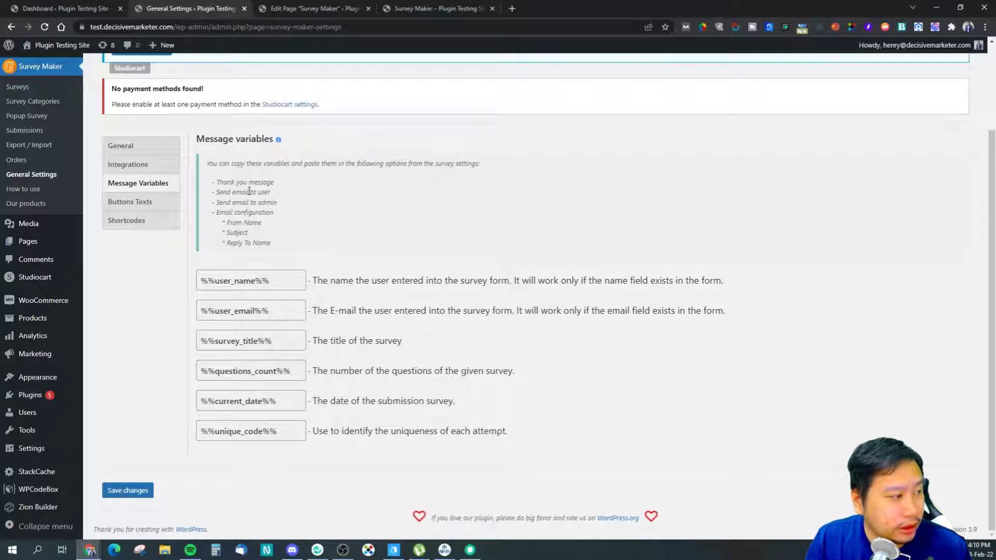
left_click_drag(201, 281, 273, 280)
left_click(274, 280)
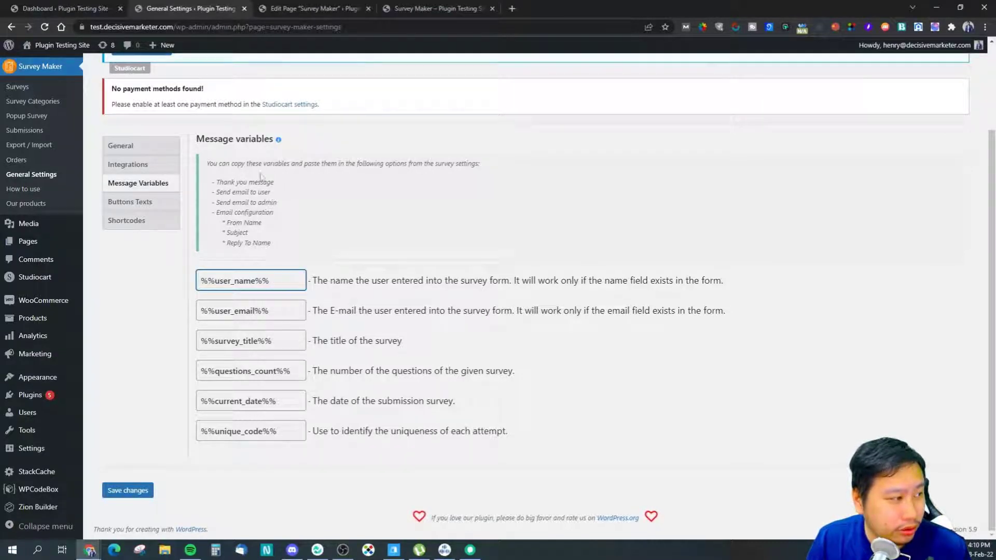
Examine where message variables can be used, from the thank you message to the email configuration, and reselect the %%user_name%% variable.
left_click(231, 182)
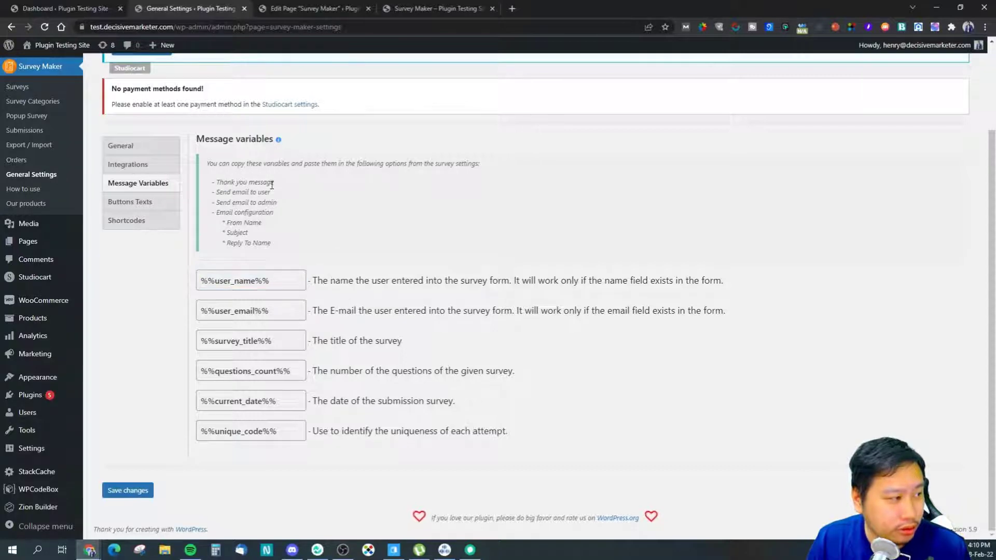
left_click_drag(217, 192, 285, 202)
left_click(229, 212)
mouse_move(224, 213)
left_mouse_down()
mouse_move(269, 244)
mouse_move(216, 213)
left_mouse_up()
left_click(277, 245)
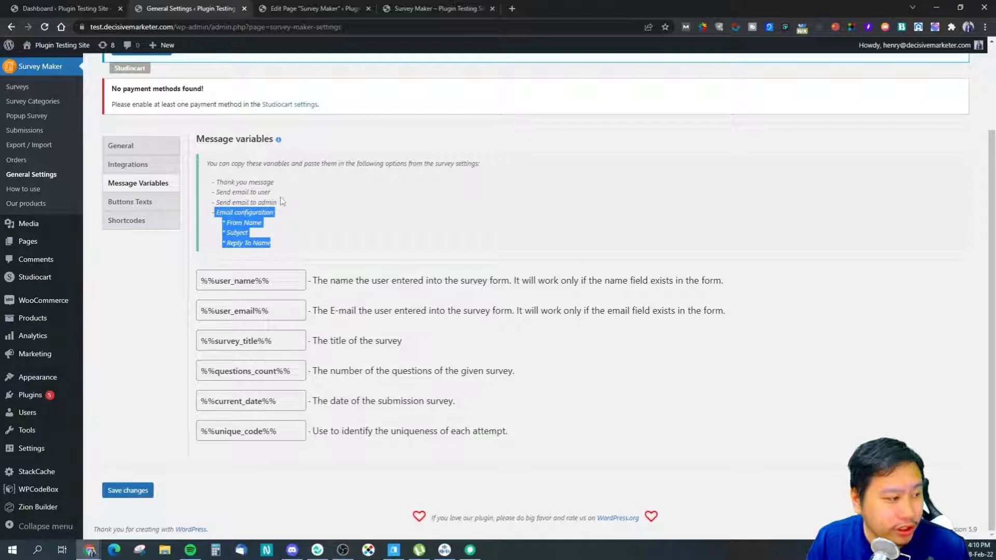
left_click(281, 201)
left_click_drag(290, 287, 216, 294)
left_click(226, 297)
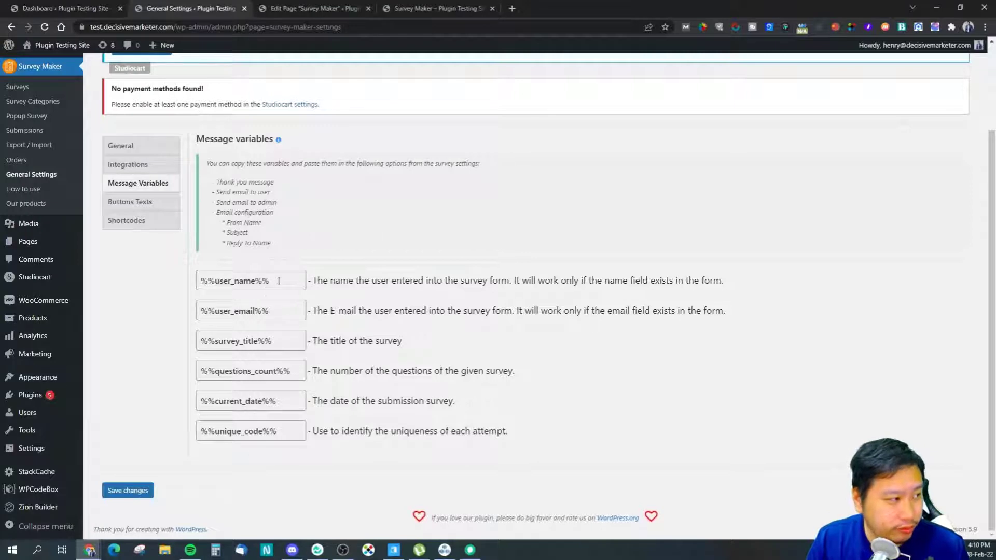
left_click_drag(276, 282, 204, 272)
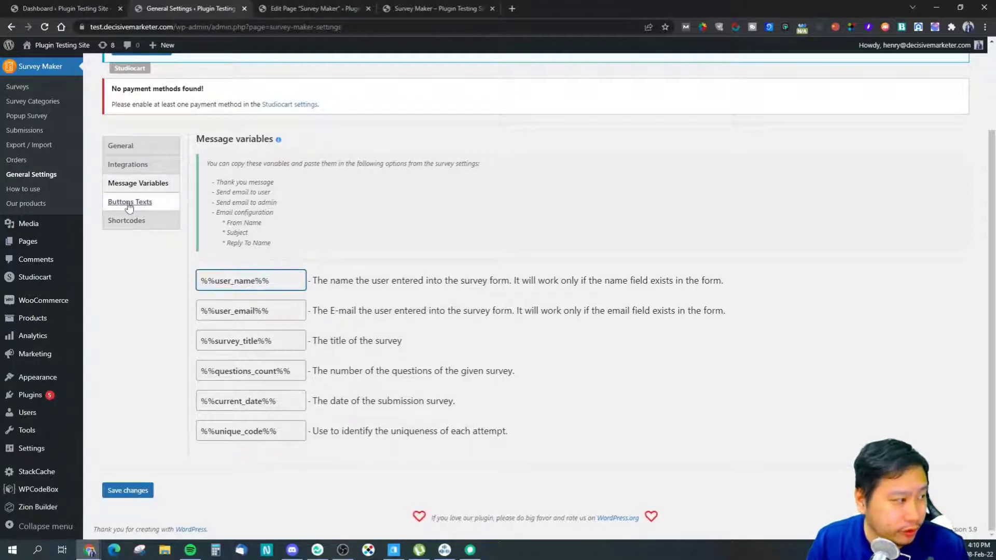
Review the Buttons Texts settings and open the Shortcodes settings.
left_click(130, 202)
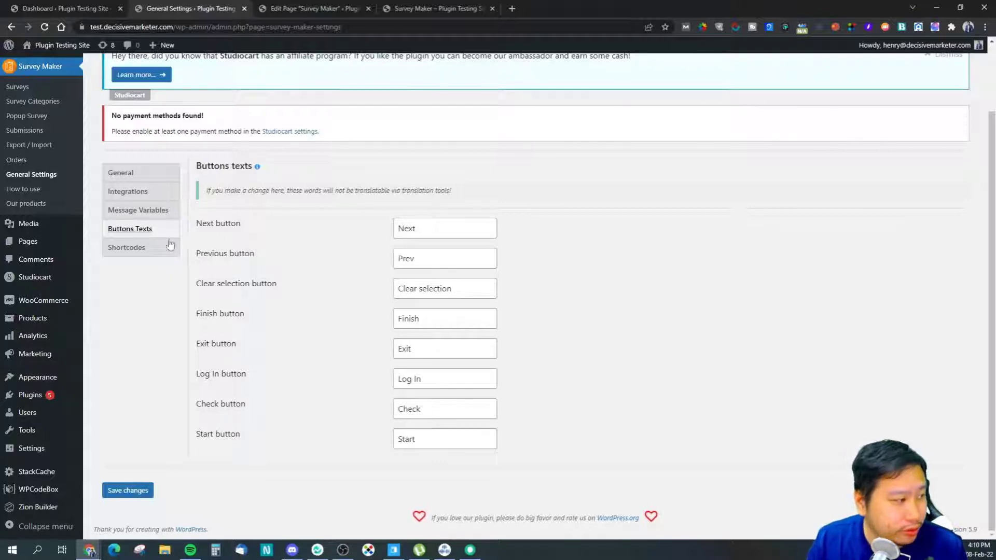
left_click(116, 247)
left_click(124, 232)
left_click(122, 247)
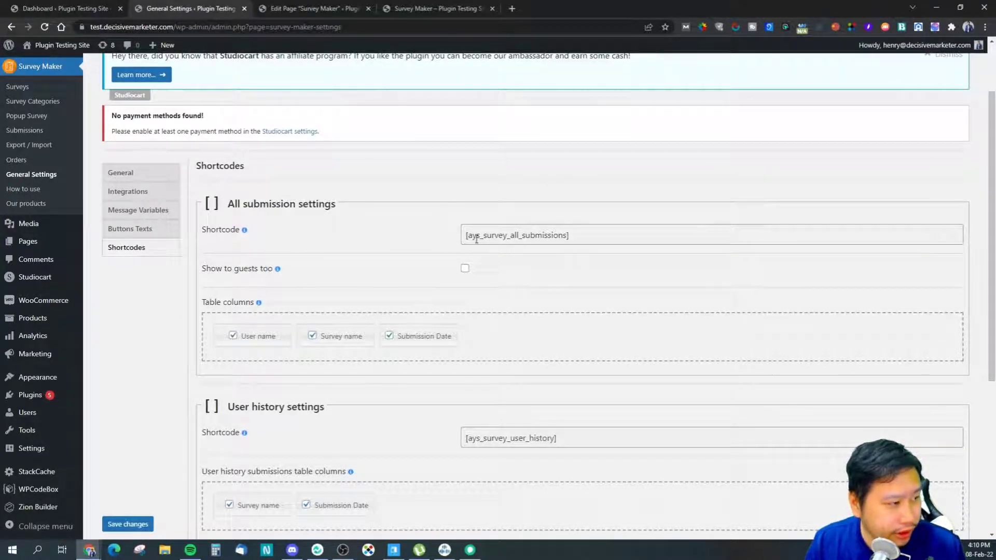
Select the all submissions shortcode and look through the user history and summary shortcode sections.
left_click(543, 236)
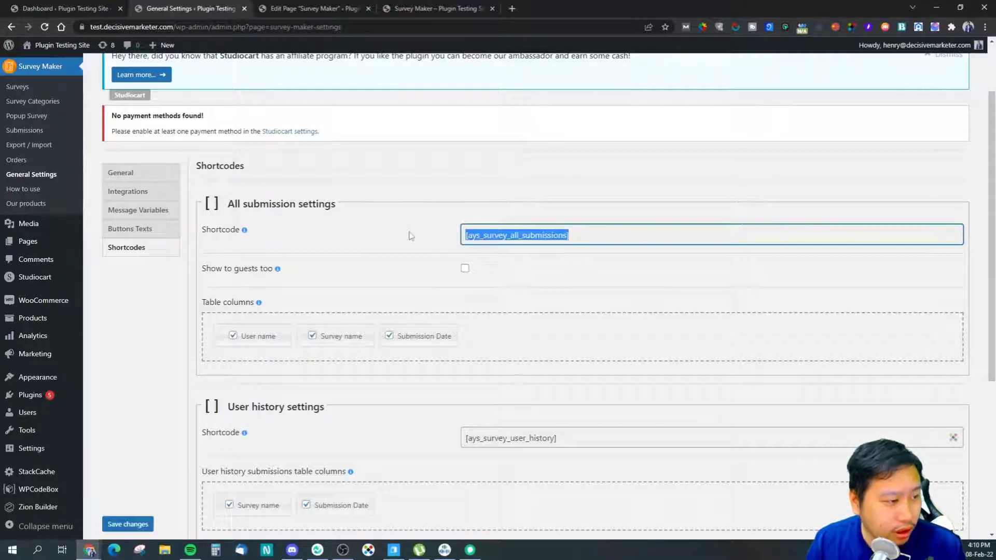
left_click(409, 236)
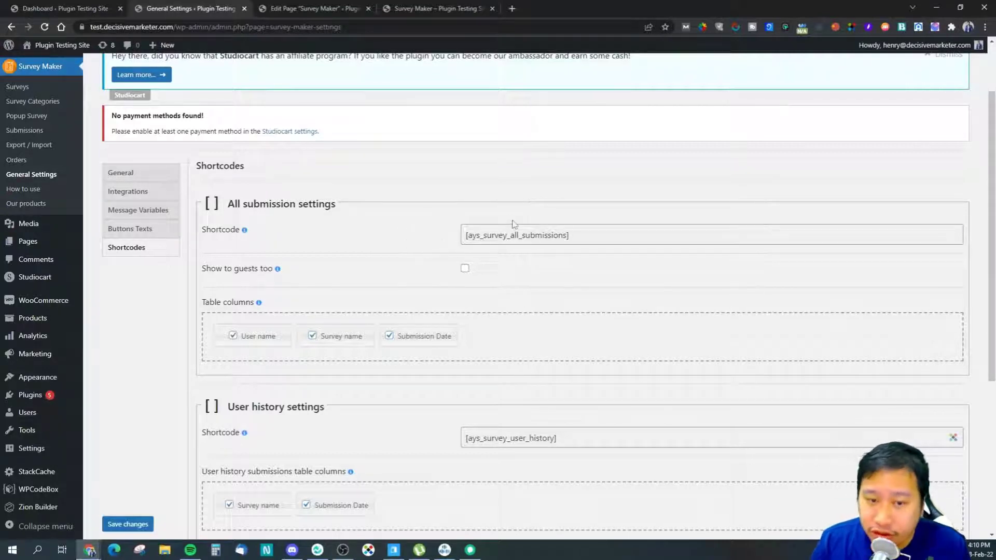
scroll(326, 291, "down", 3)
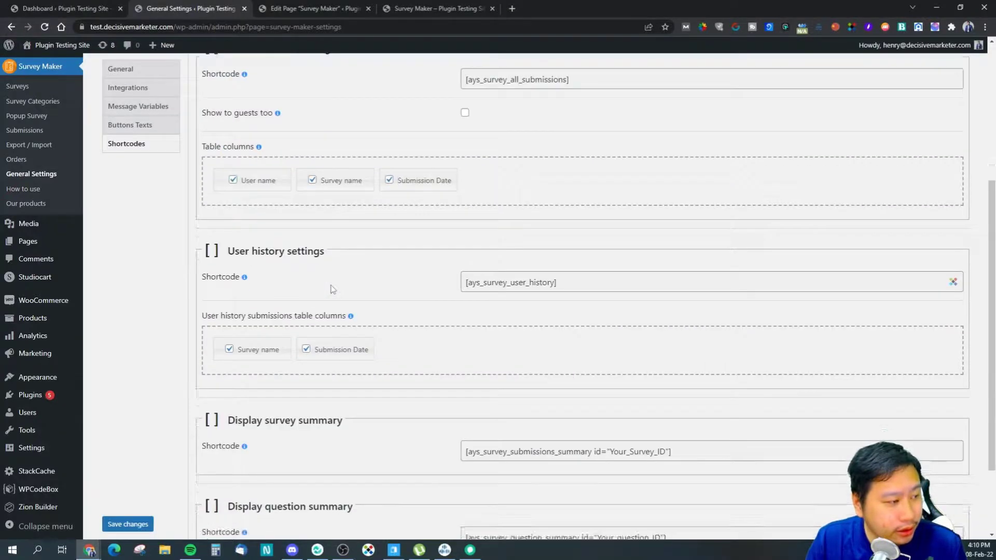
scroll(513, 288, "down", 2)
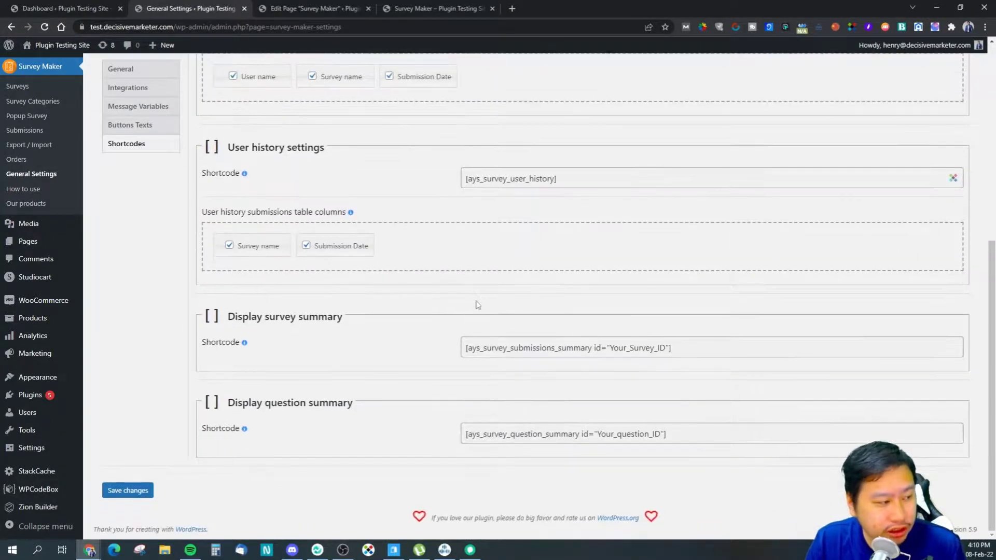
Examine the survey summary shortcode and highlight its Your_Survey_ID placeholder.
left_click(547, 347)
left_click(519, 350)
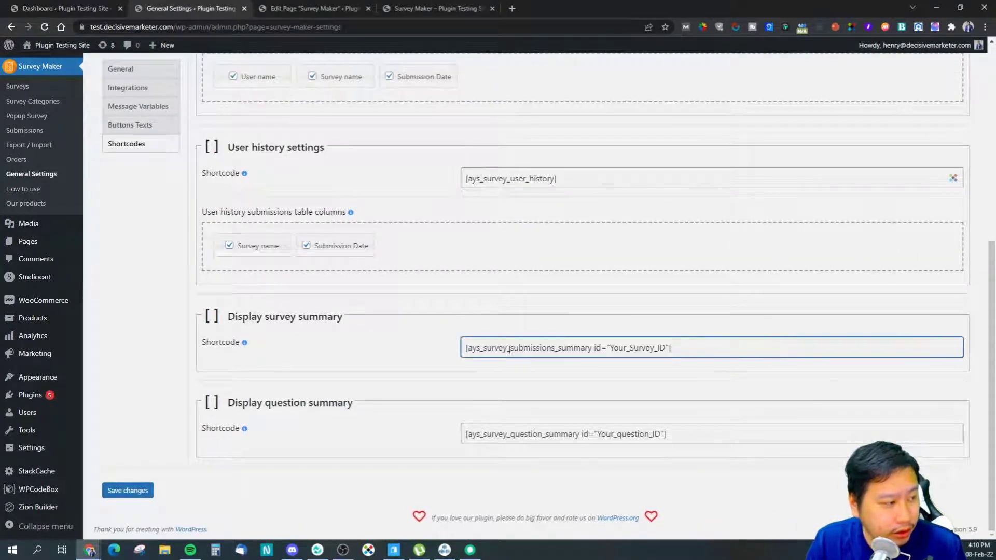
left_click(542, 353)
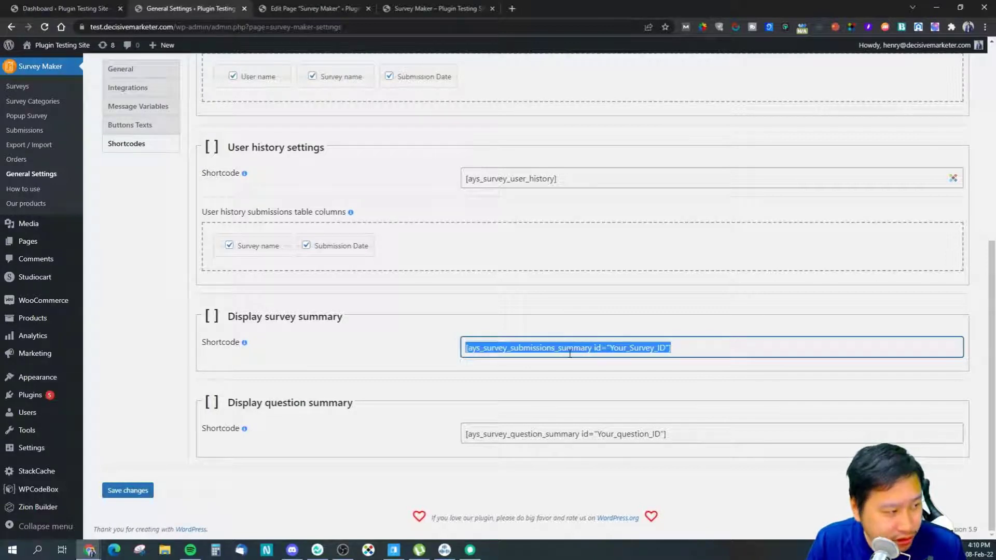
left_click_drag(610, 345, 665, 345)
scroll(580, 384, "up", 1)
scroll(580, 383, "up", 4)
scroll(579, 382, "down", 4)
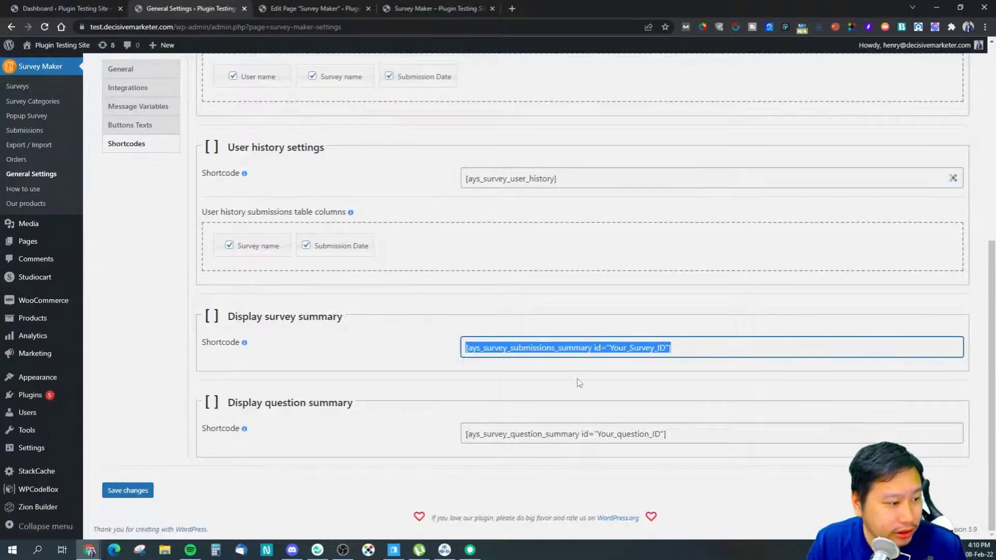
Select the question summary shortcode to examine it, and clear the selection.
left_click(536, 434)
left_click(476, 433)
left_click(423, 432)
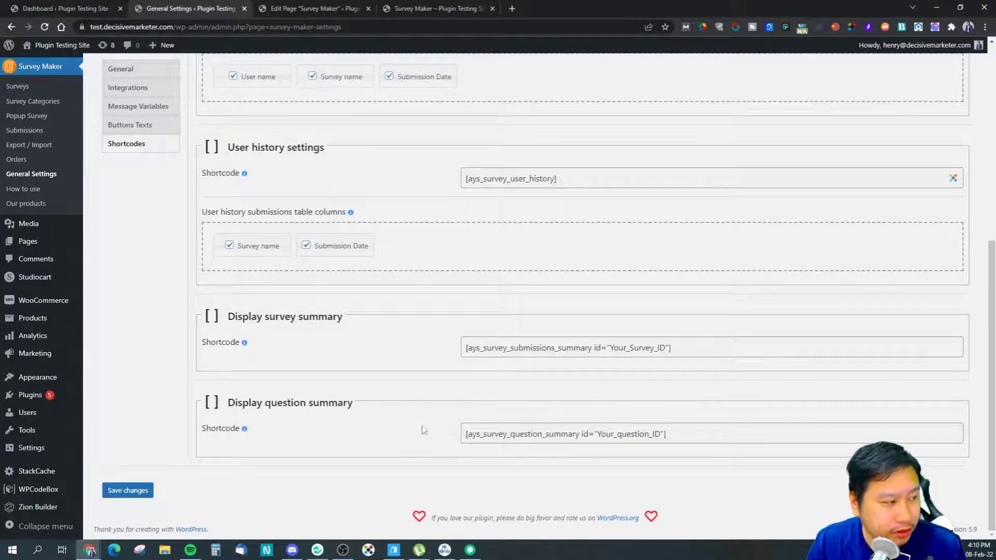
Open the Surveys list and select the shortcode of the Customer Satisfaction Survey Template.
scroll(586, 306, "up", 6)
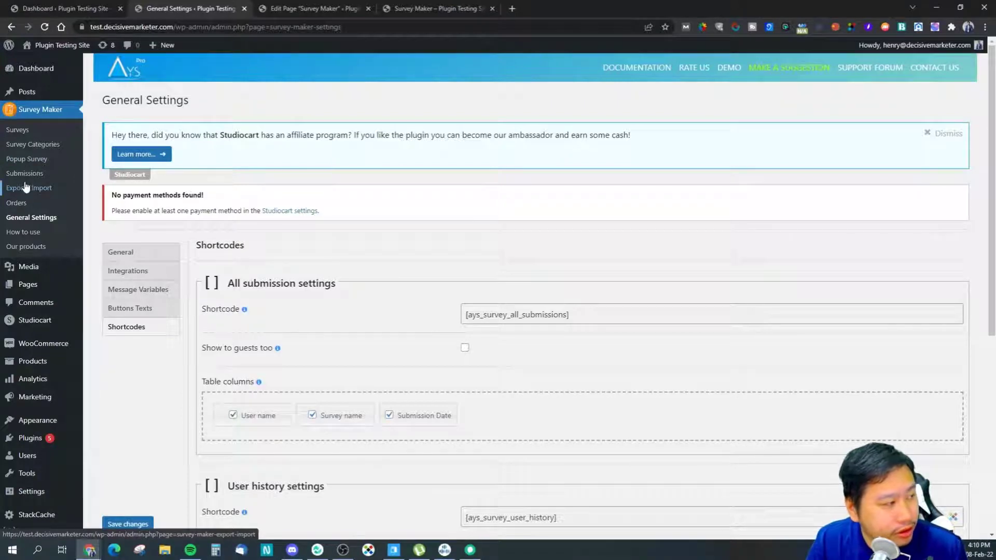
left_click(19, 131)
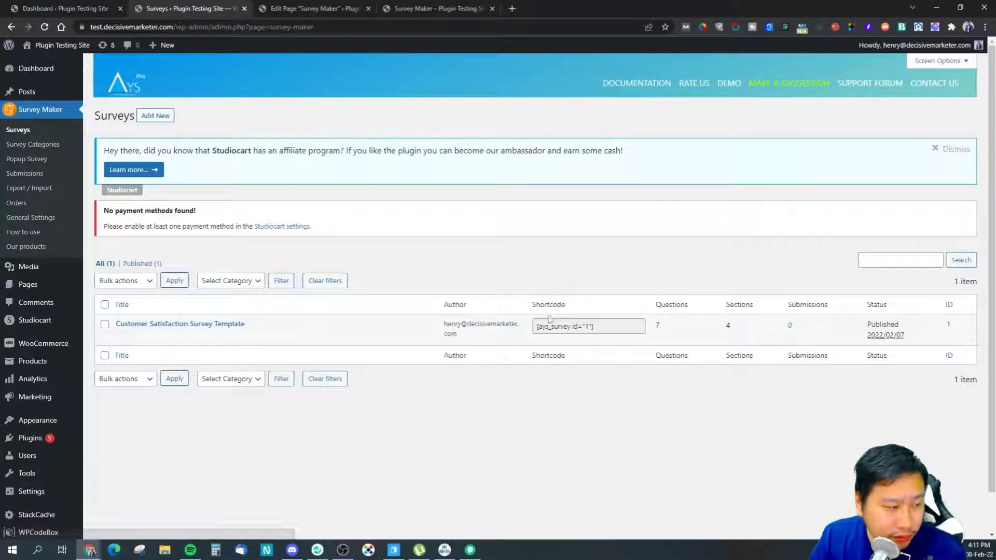
left_click(608, 327)
right_click(579, 328)
left_click(593, 332)
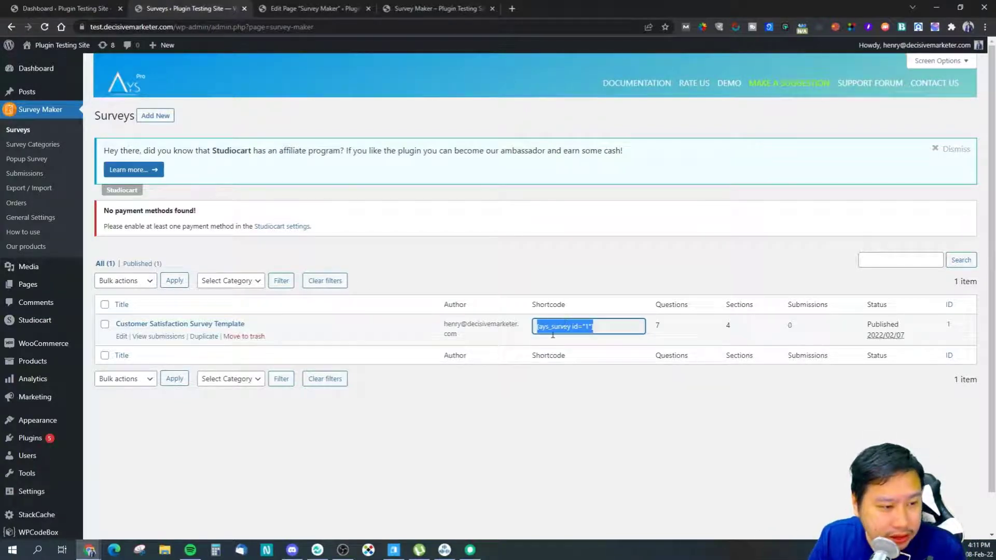
left_click(490, 389)
Open the Customer Satisfaction Survey Template for editing and look through the questions of section 1 and the start of section 2.
left_click(120, 337)
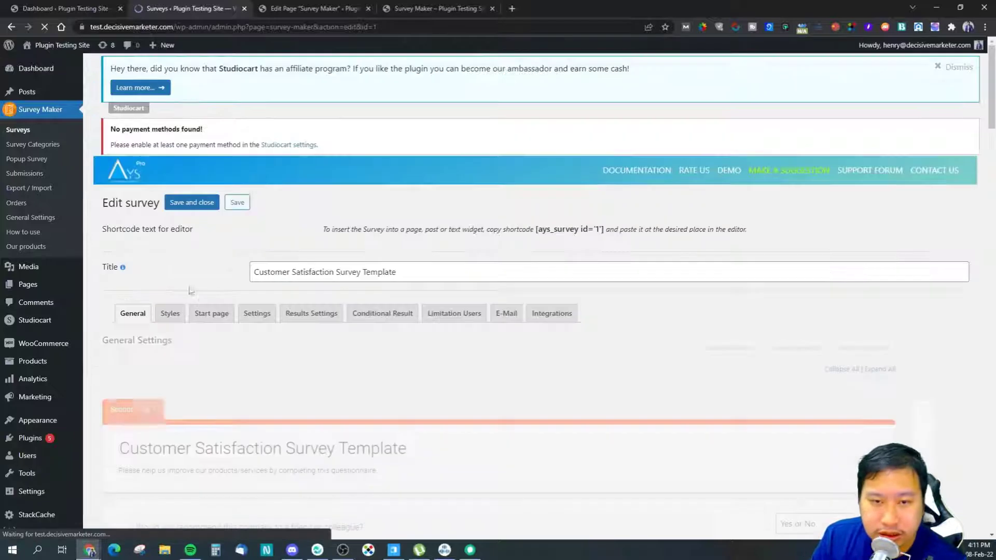
scroll(215, 298, "down", 4)
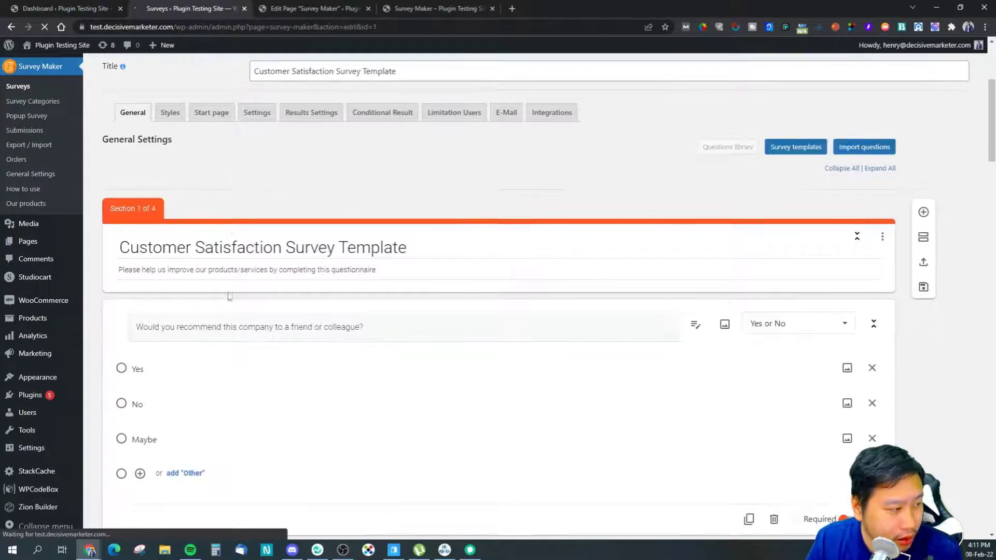
scroll(213, 290, "up", 2)
scroll(491, 293, "down", 11)
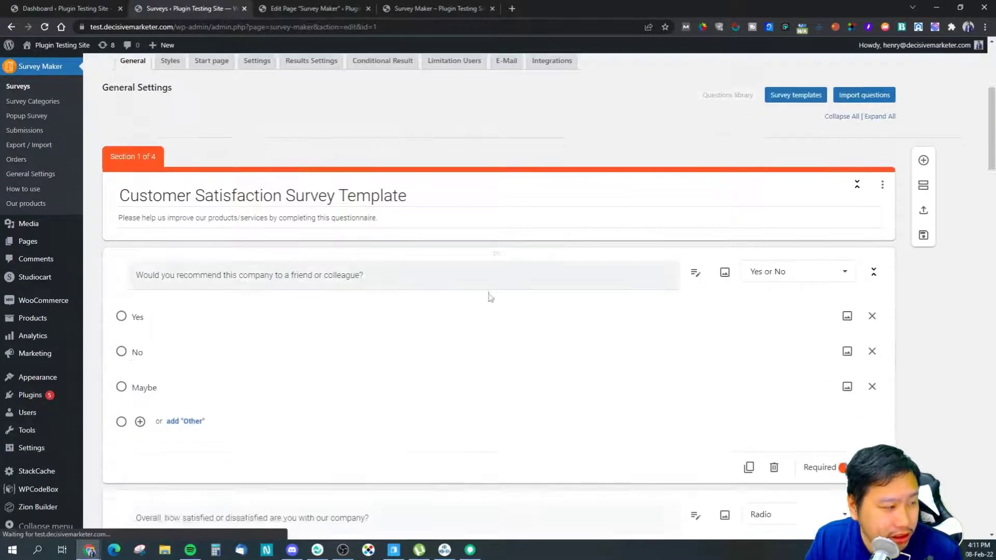
scroll(321, 287, "up", 8)
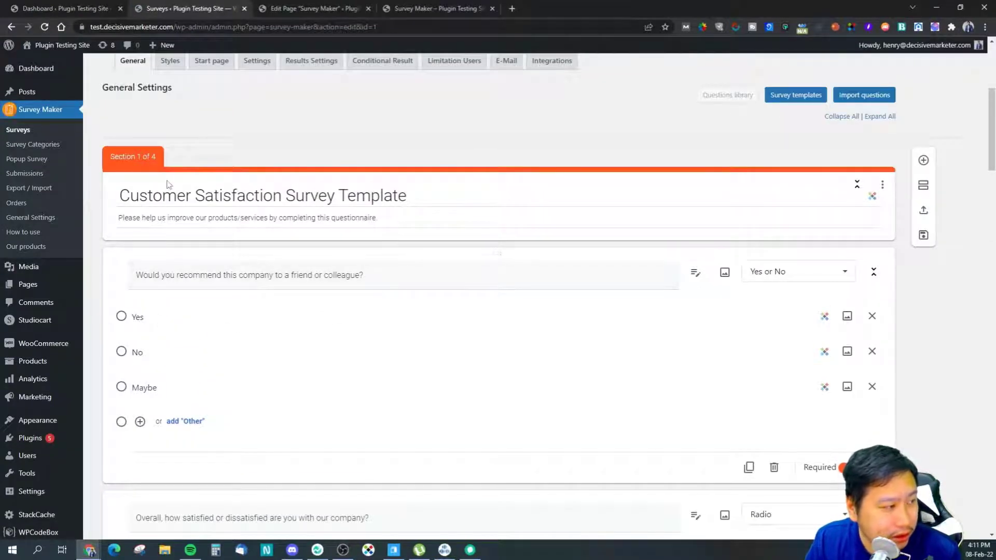
scroll(197, 423, "down", 8)
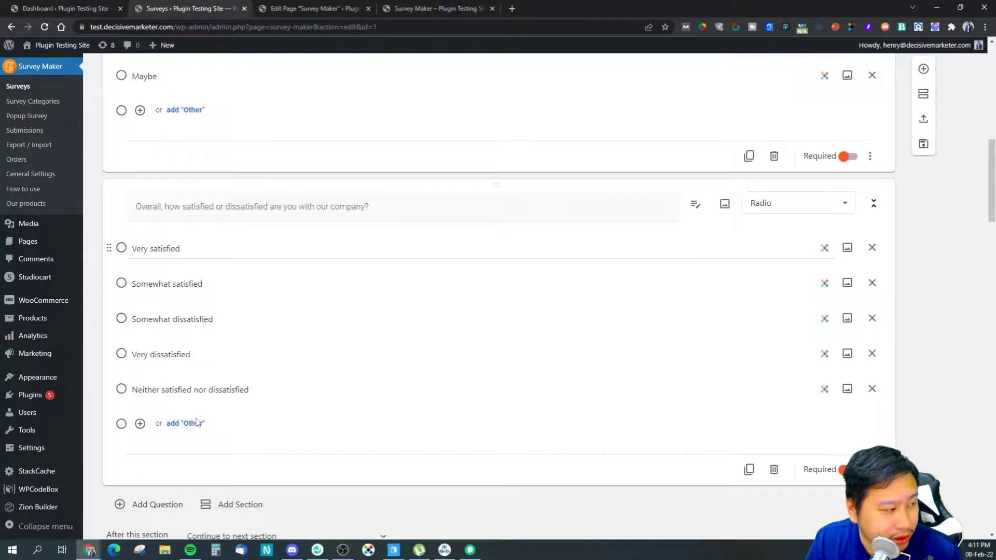
scroll(301, 435, "down", 4)
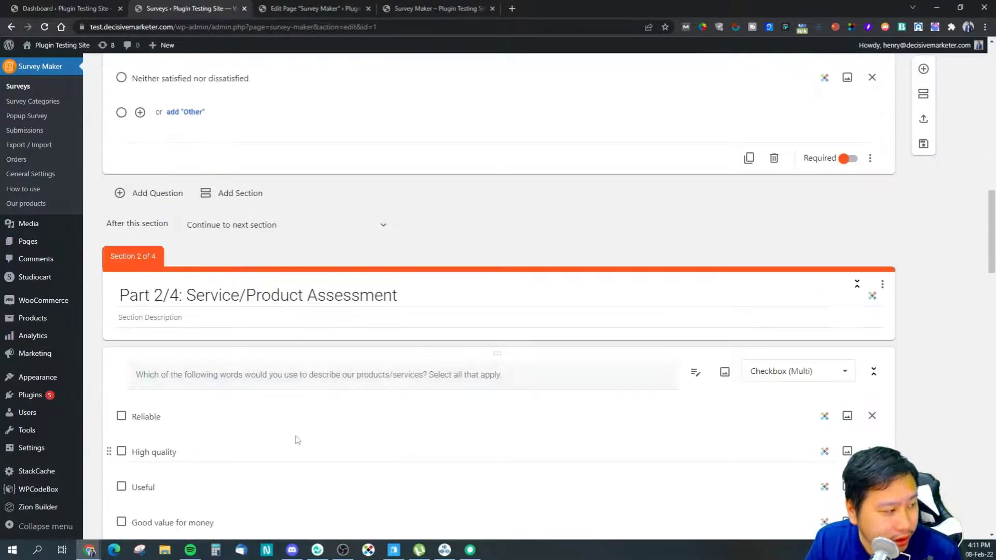
scroll(287, 443, "up", 11)
scroll(231, 398, "down", 8)
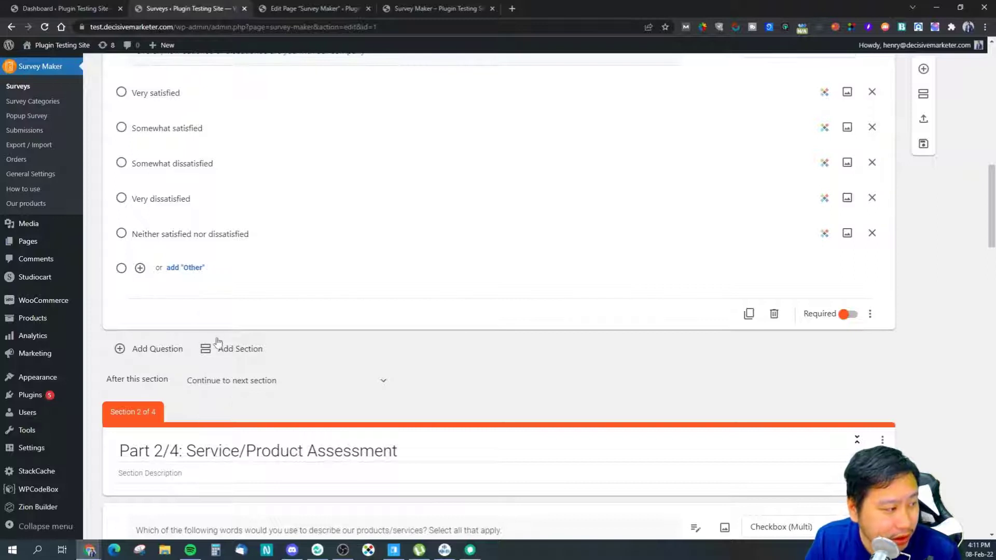
Review the options for what follows section 1, such as going to another section or submitting the form, without choosing one.
left_click(229, 380)
left_click(231, 380)
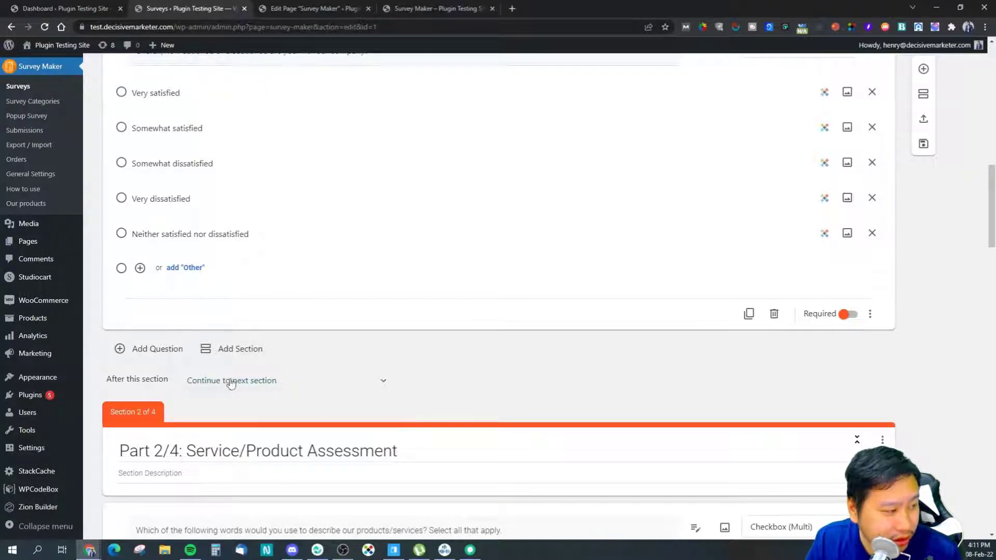
left_click(325, 383)
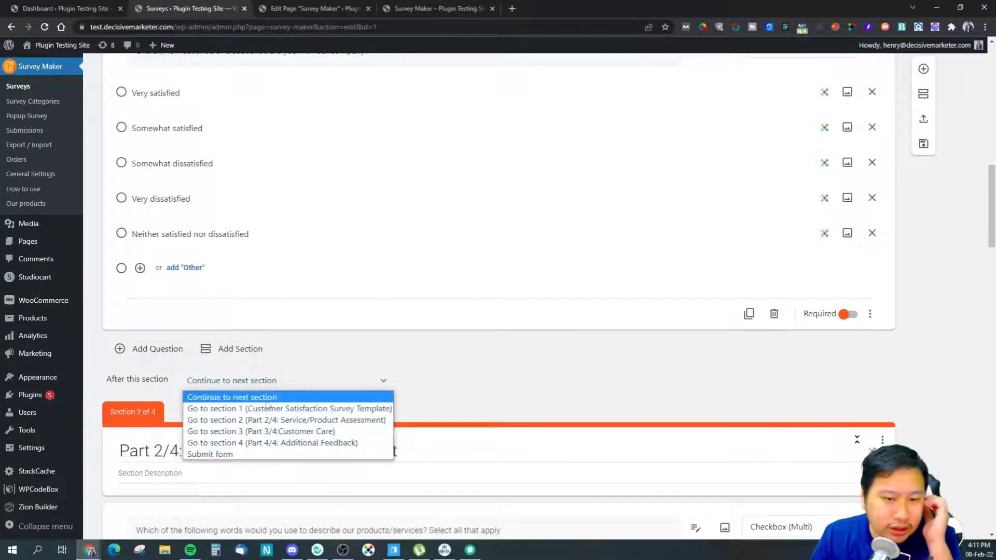
left_click(416, 381)
left_click(288, 384)
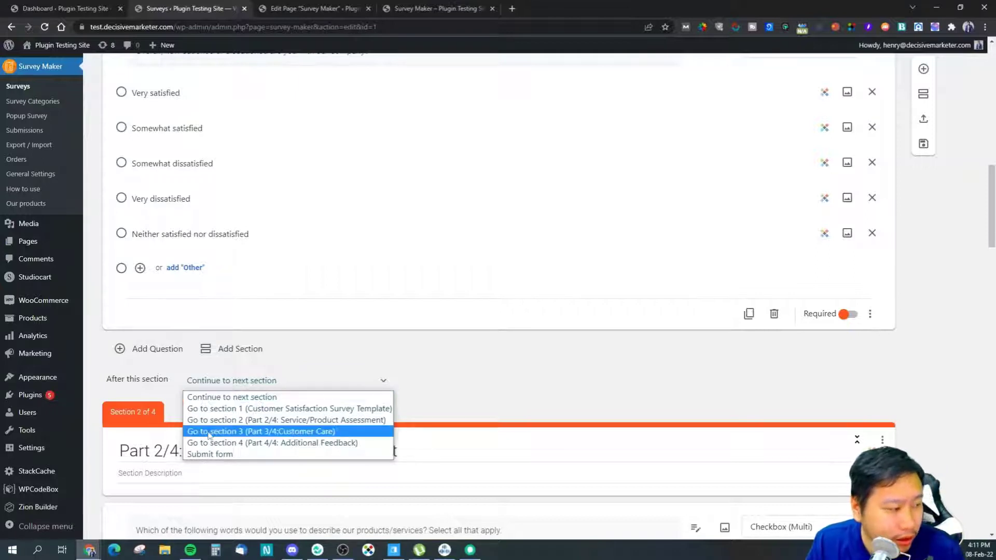
left_click(459, 395)
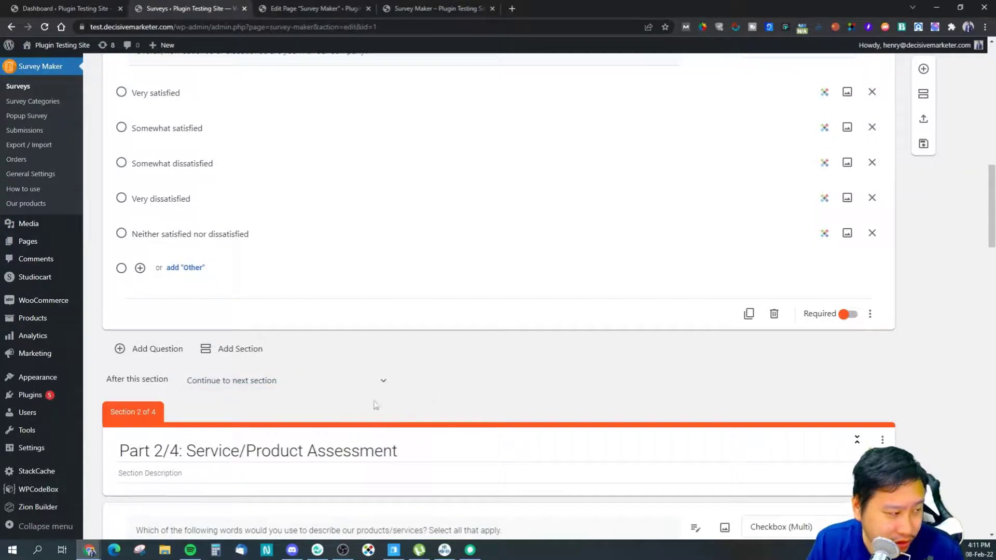
Add a new question at the end of section 4, Part 4/4: Additional Feedback.
scroll(246, 399, "down", 11)
scroll(250, 407, "down", 16)
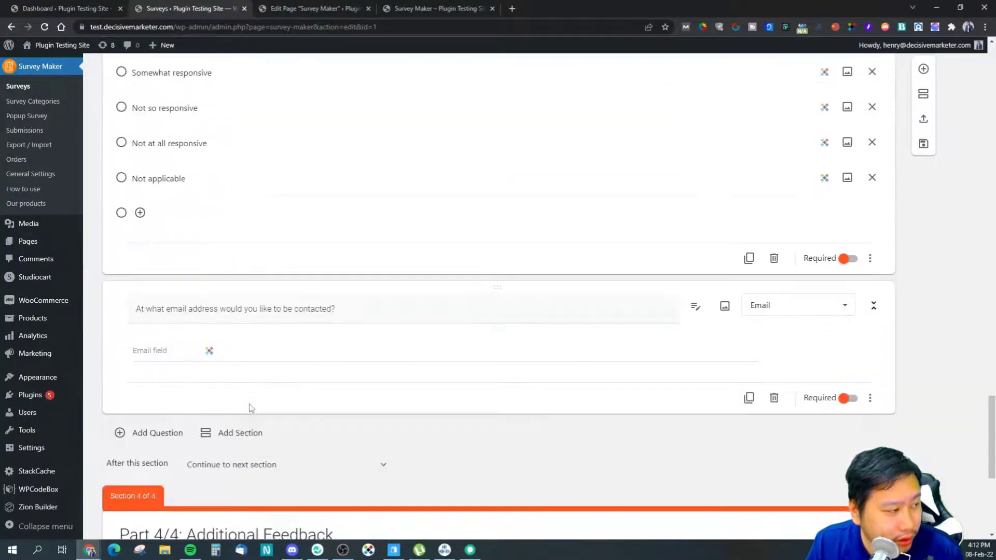
scroll(251, 408, "down", 6)
scroll(250, 407, "up", 2)
scroll(250, 408, "down", 2)
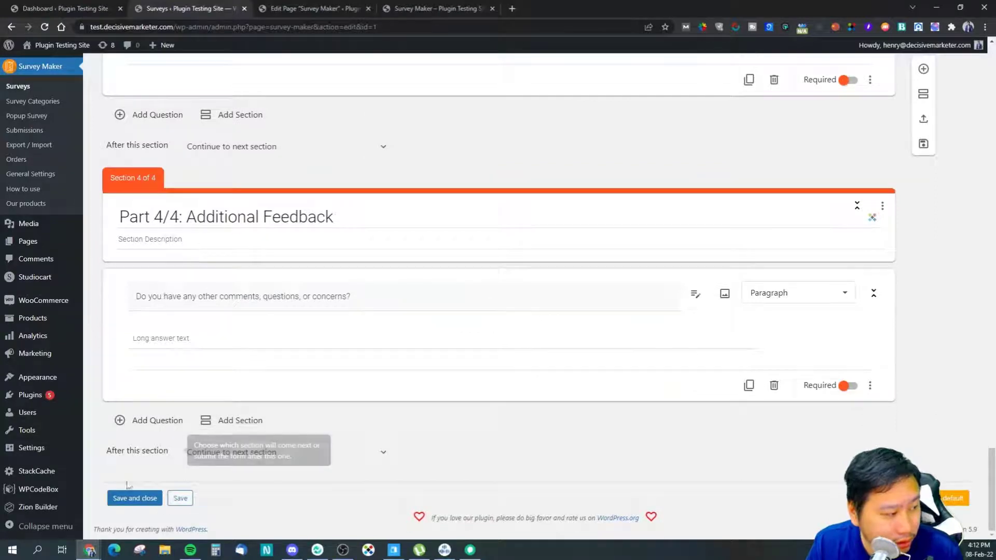
left_click(146, 421)
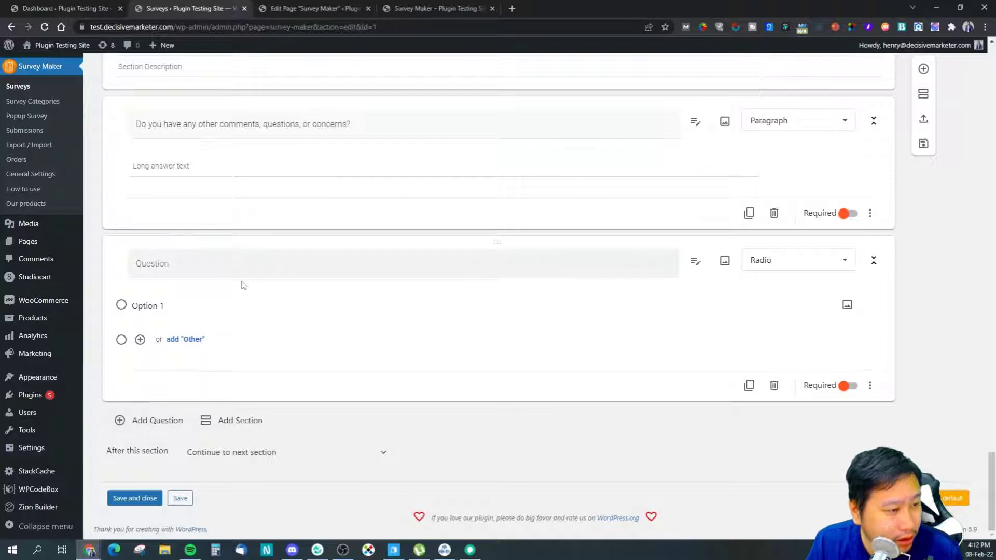
Try the Checkbox (Multi) and Dropdown answer types on the new question in section 4.
left_click(750, 263)
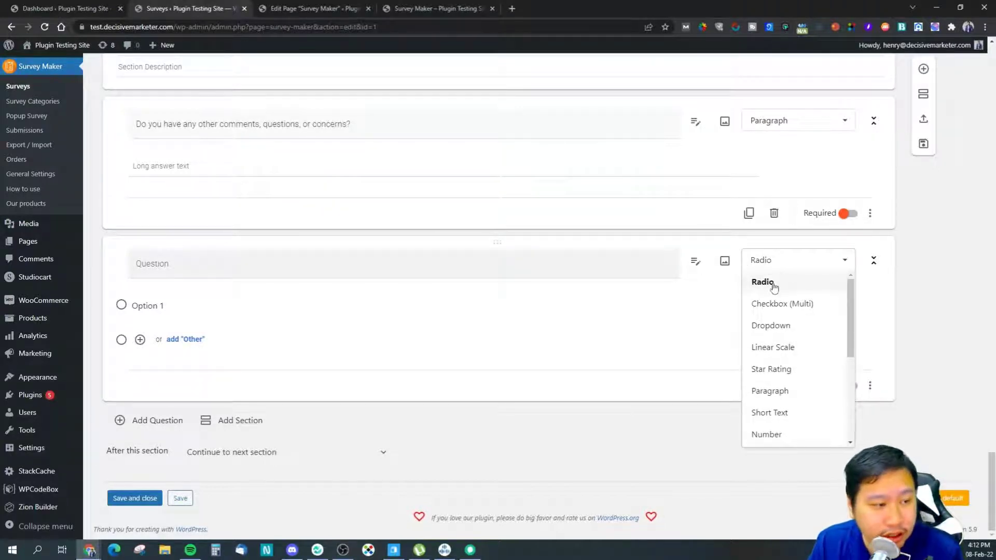
left_click(771, 305)
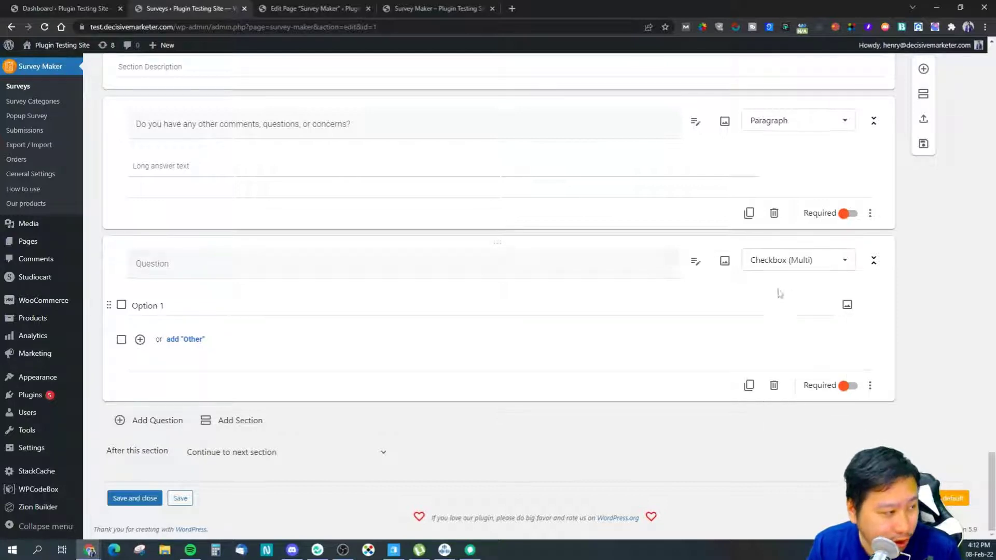
left_click(777, 259)
left_click(779, 303)
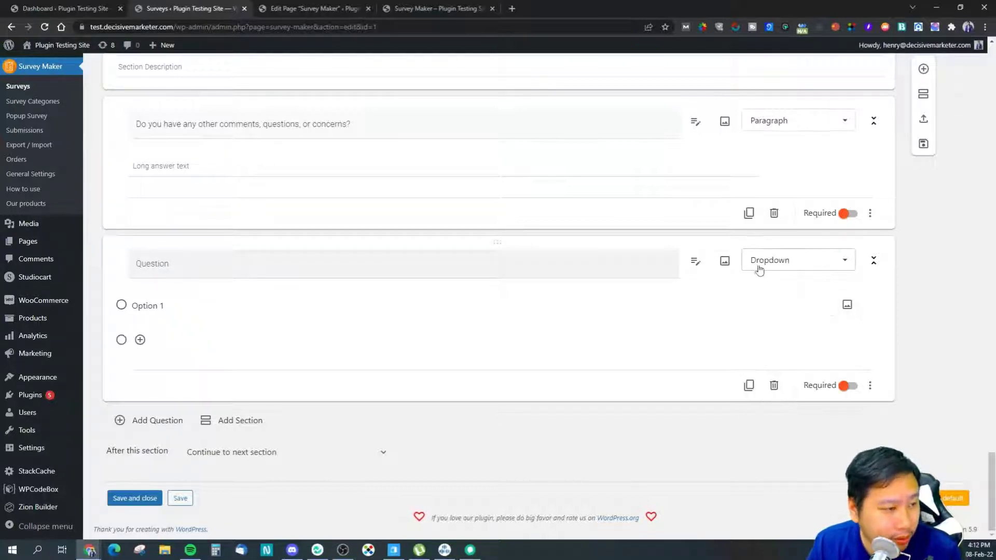
Change the new question's type to Linear Scale and look at the choices for the scale's upper end.
left_click(787, 265)
left_click(786, 265)
left_click(783, 263)
left_click(776, 304)
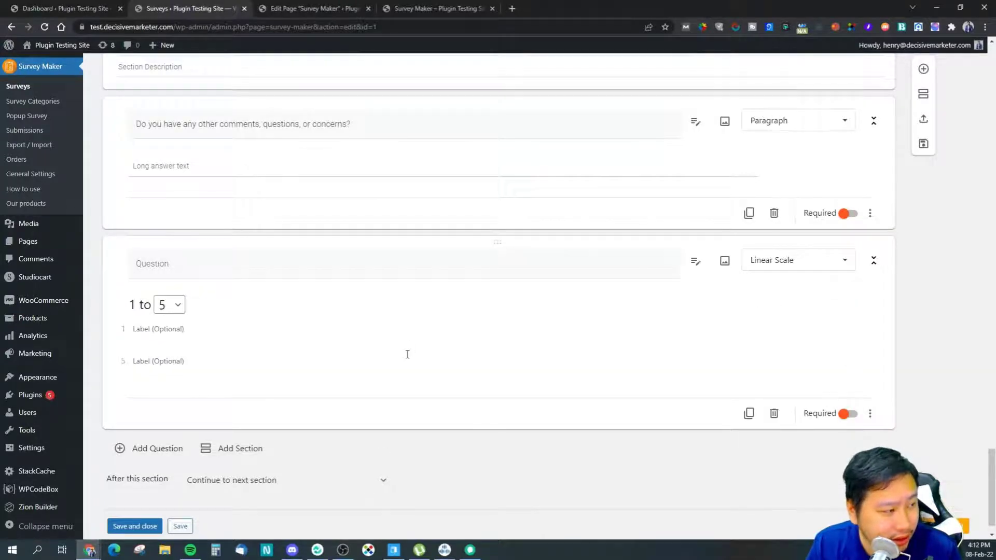
left_click(169, 307)
left_click(172, 310)
Try the Star Rating and Paragraph answer types on the new question.
left_click(790, 260)
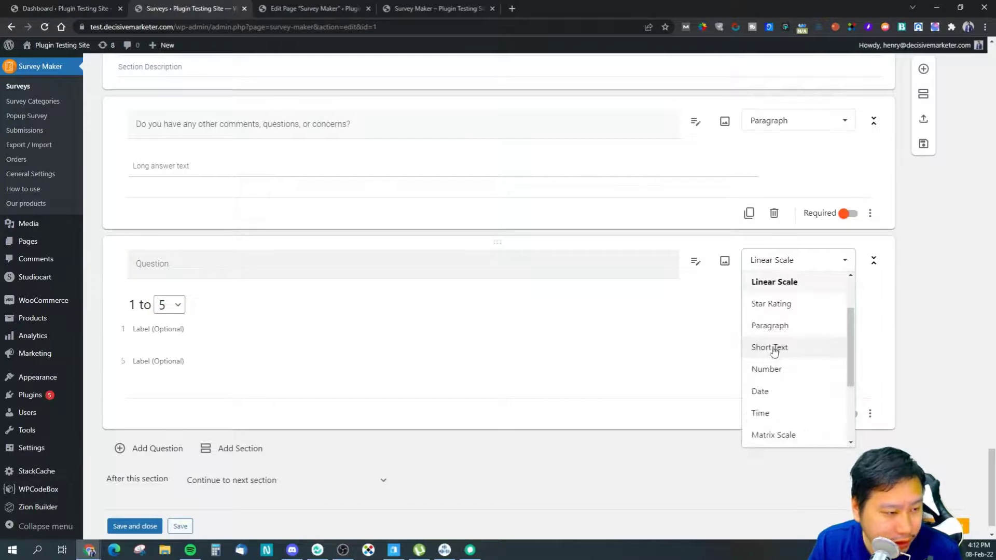
left_click(771, 304)
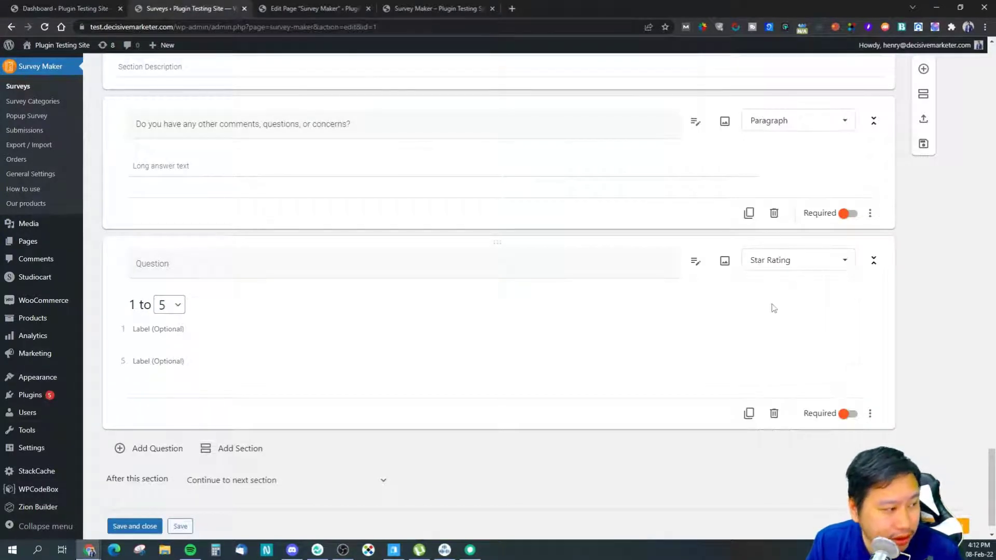
left_click(779, 266)
left_click(769, 304)
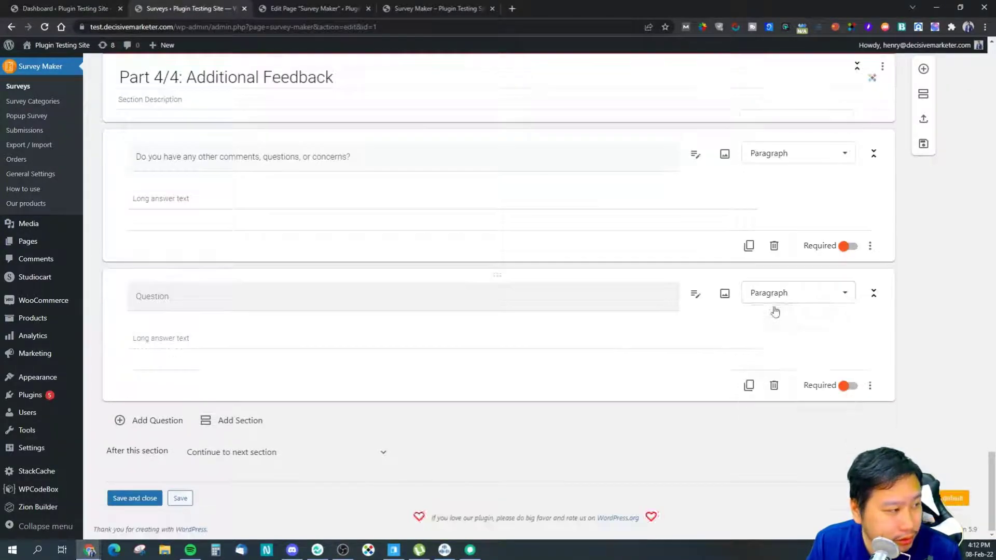
Try the Short Text and Number answer types on the new question.
left_click(771, 263)
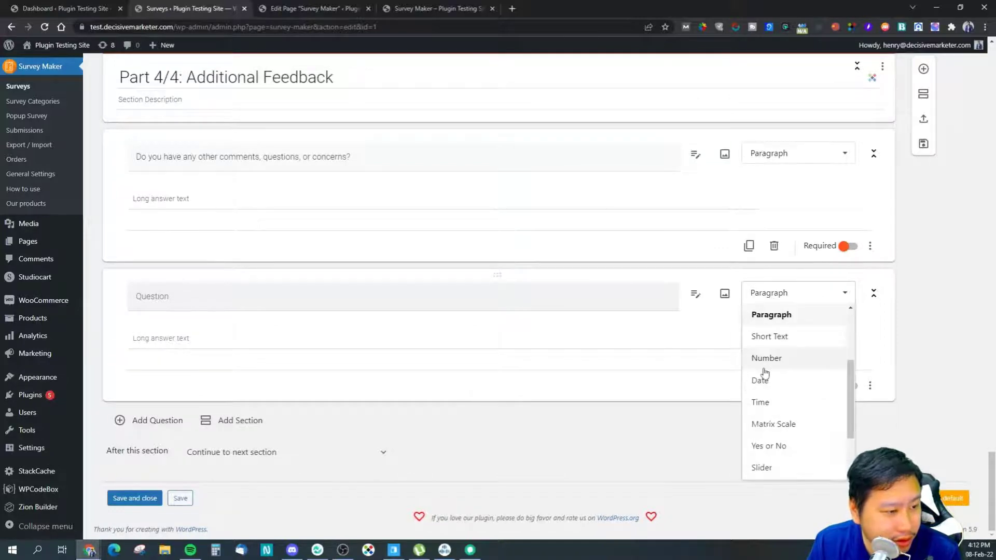
left_click(767, 336)
left_click(774, 302)
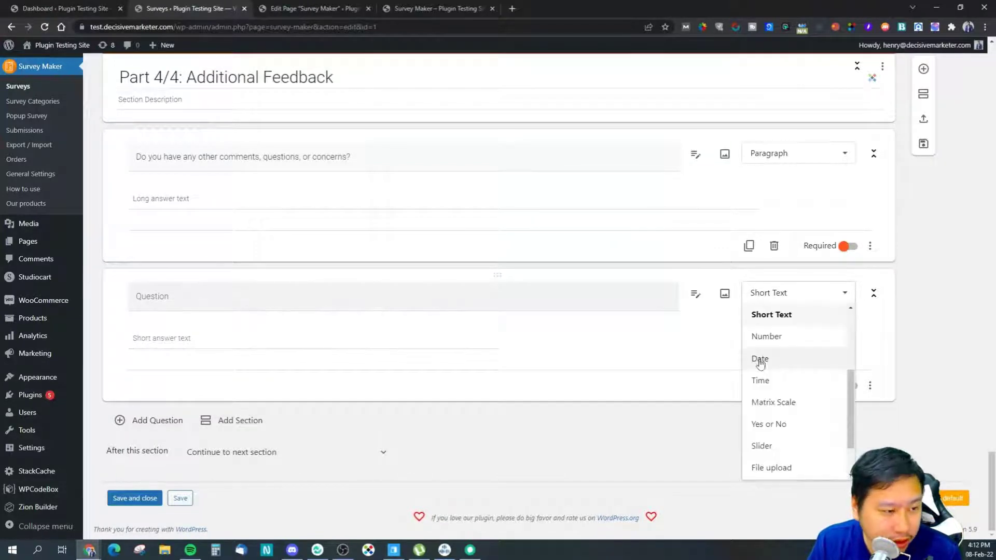
left_click(764, 340)
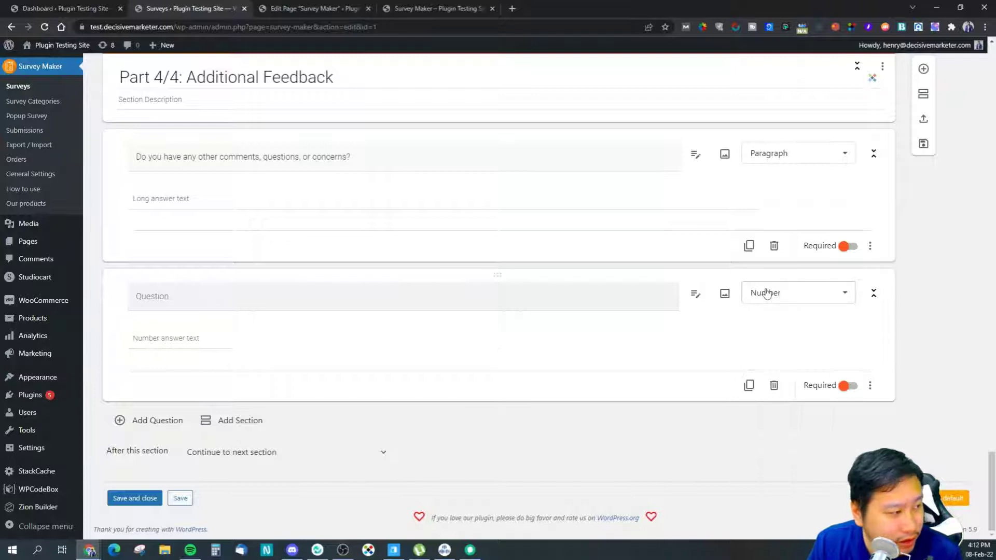
Try the Date and Matrix Scale answer types on the new question.
left_click(763, 292)
left_click(775, 337)
left_click(781, 294)
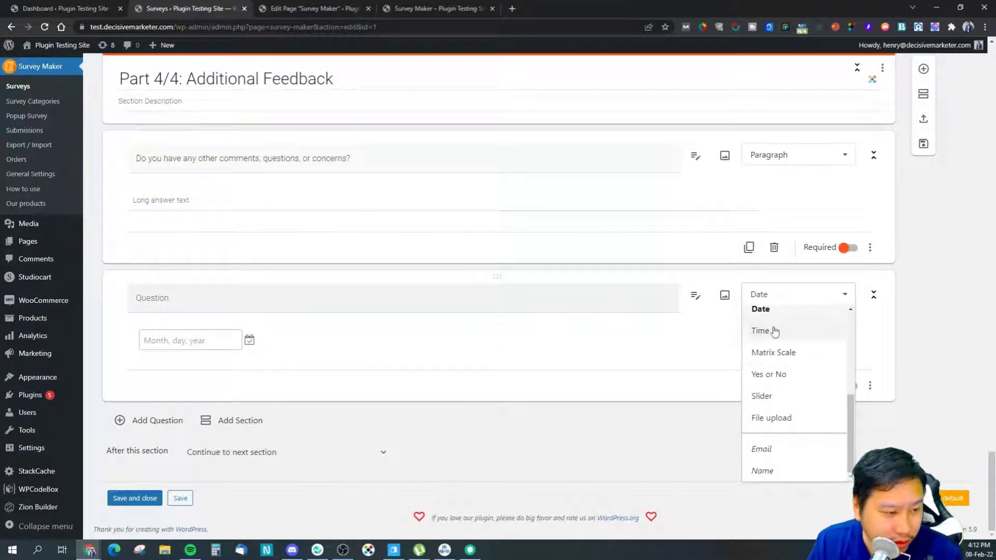
left_click(771, 352)
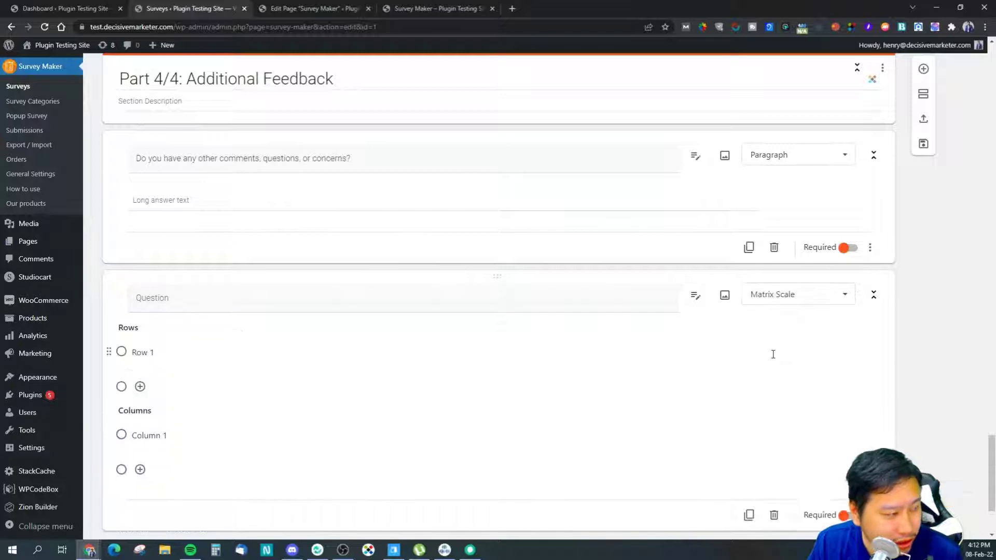
Change the new question's type to Slider and inspect its length, step, minimum and default value fields.
left_click(765, 297)
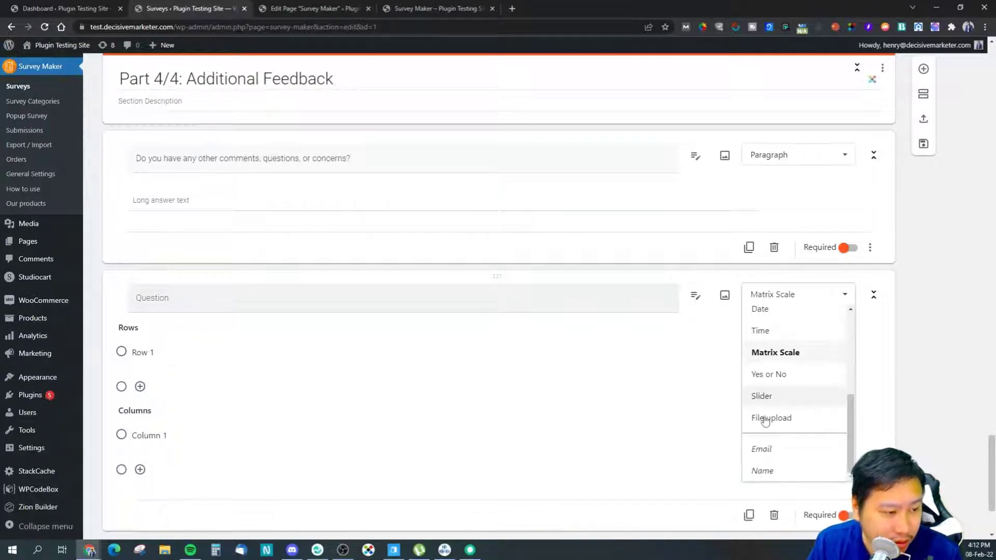
left_click(764, 396)
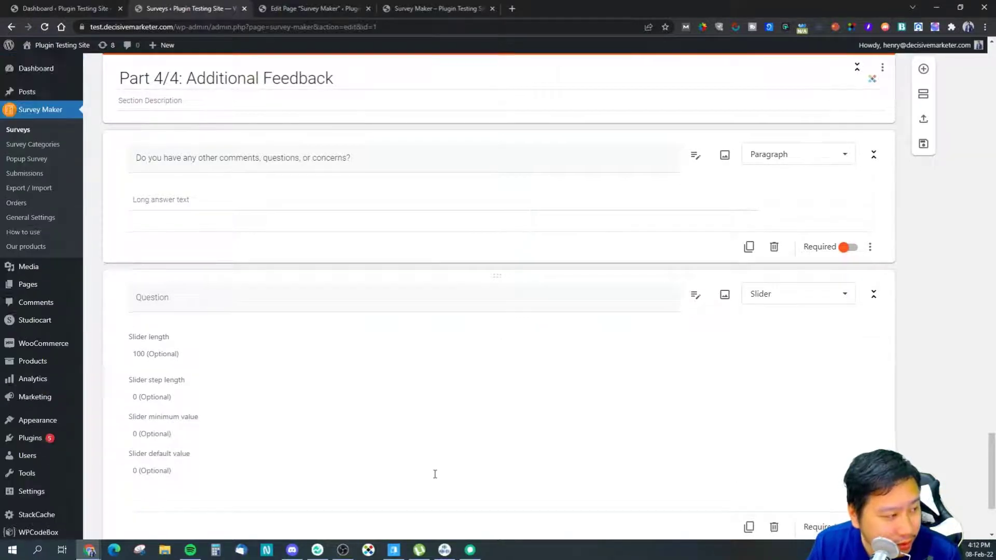
scroll(436, 473, "down", 3)
left_click(155, 325)
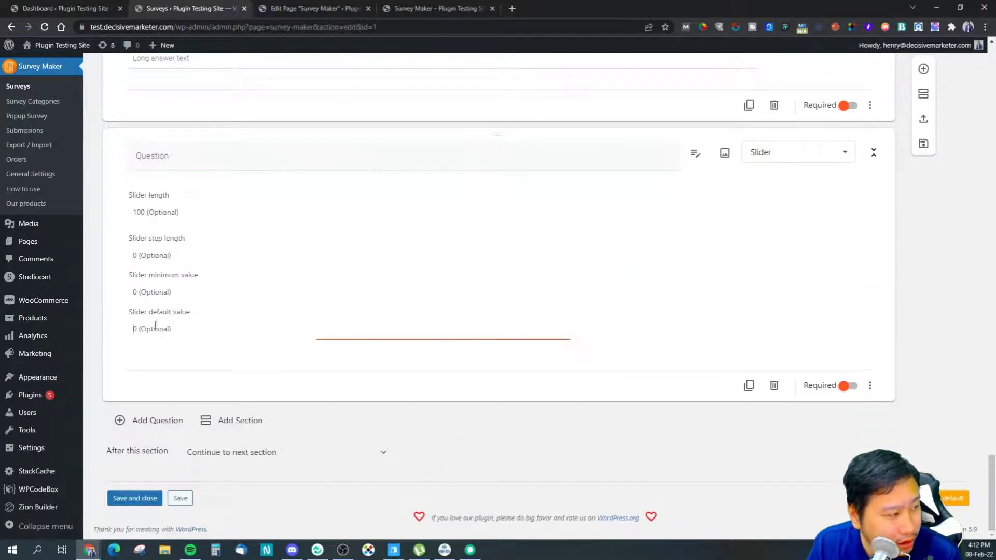
left_click(157, 290)
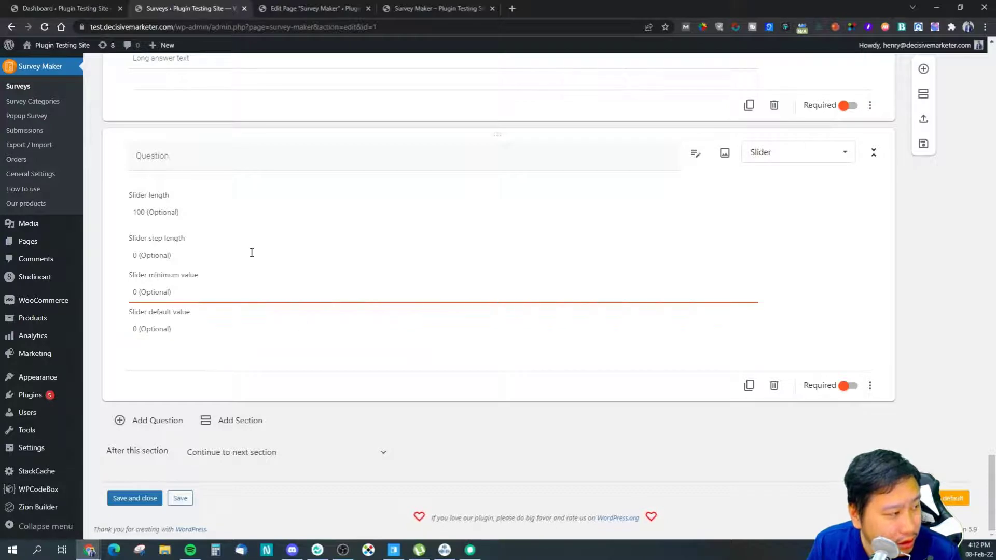
scroll(252, 252, "up", 3)
Change the new question's type back to Linear Scale and review the remaining answer types without choosing another.
left_click(773, 308)
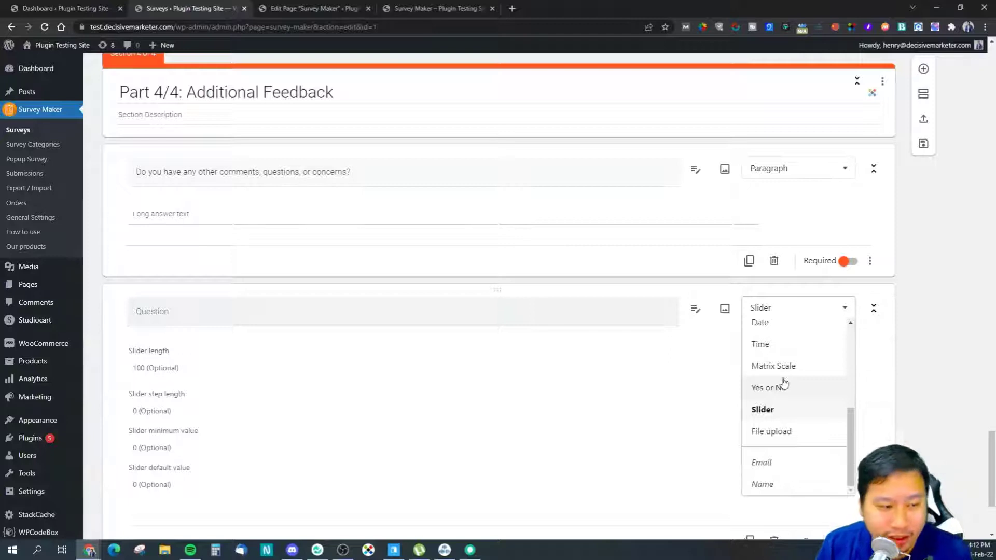
scroll(801, 432, "up", 1)
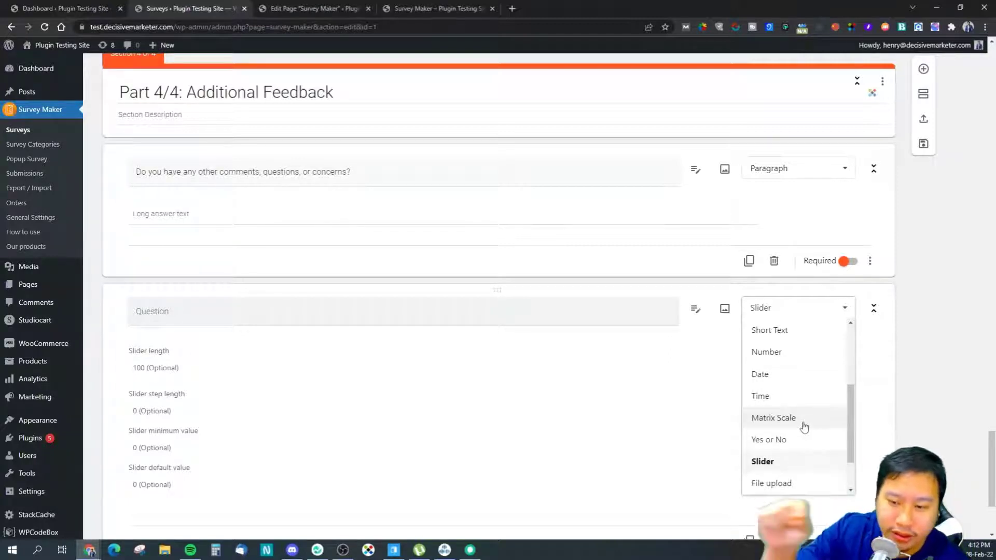
scroll(796, 423, "up", 3)
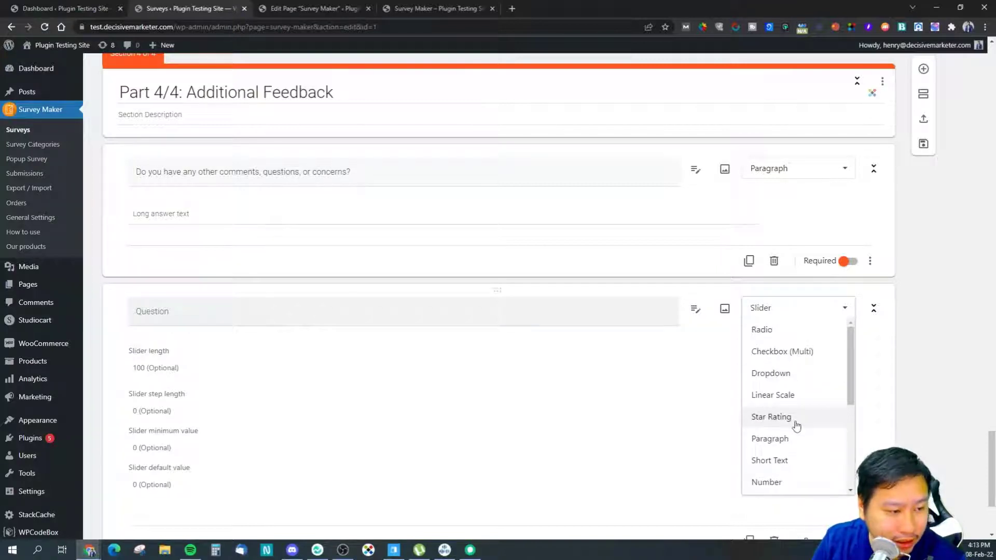
left_click(775, 395)
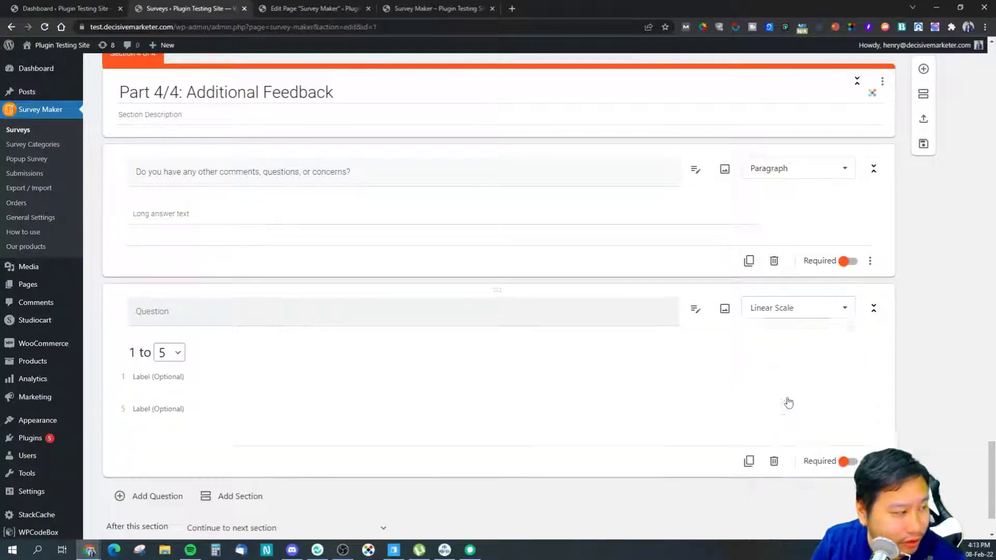
left_click(814, 307)
scroll(788, 410, "down", 3)
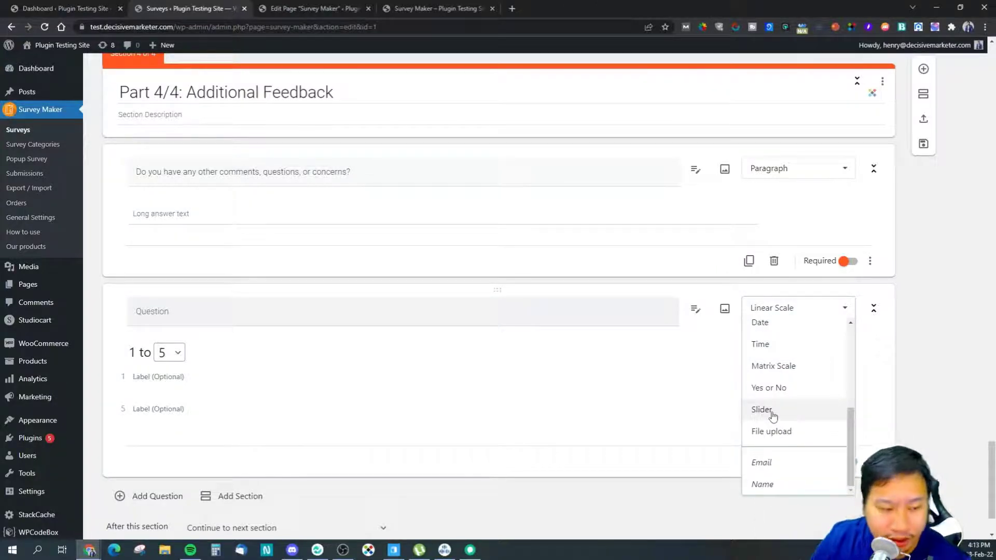
left_click(778, 311)
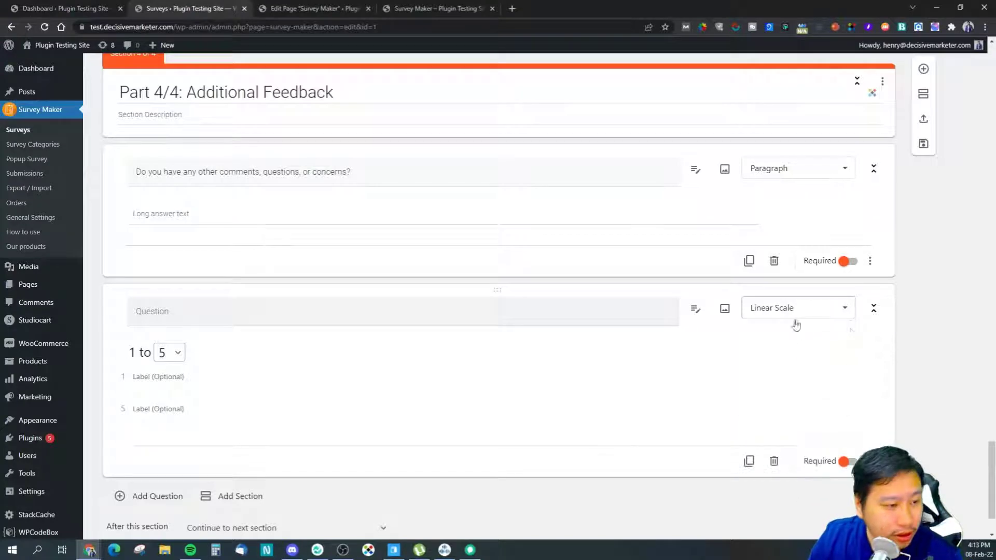
Delete the empty Linear Scale question from section 4, Part 4/4: Additional Feedback.
left_click(773, 463)
left_click(548, 349)
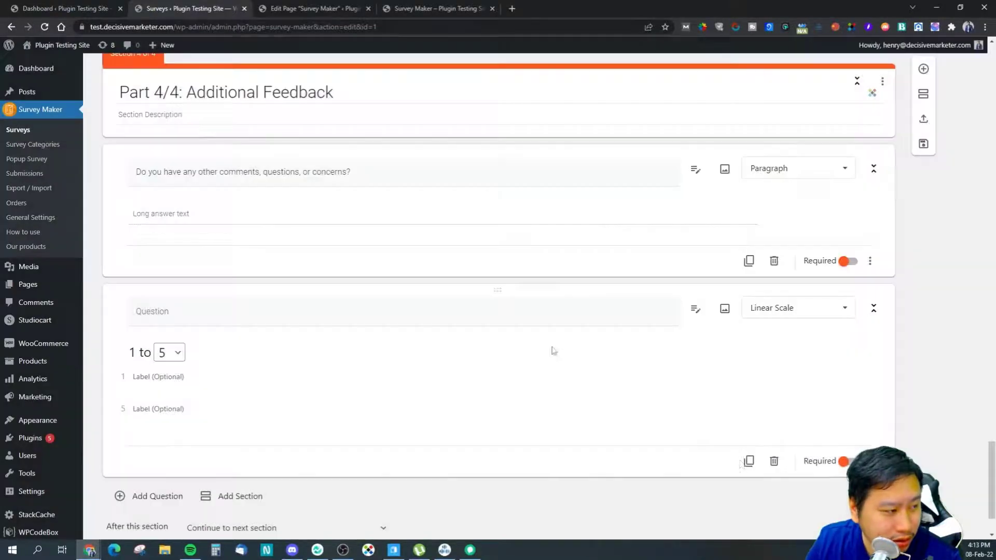
left_click(774, 463)
left_click(464, 349)
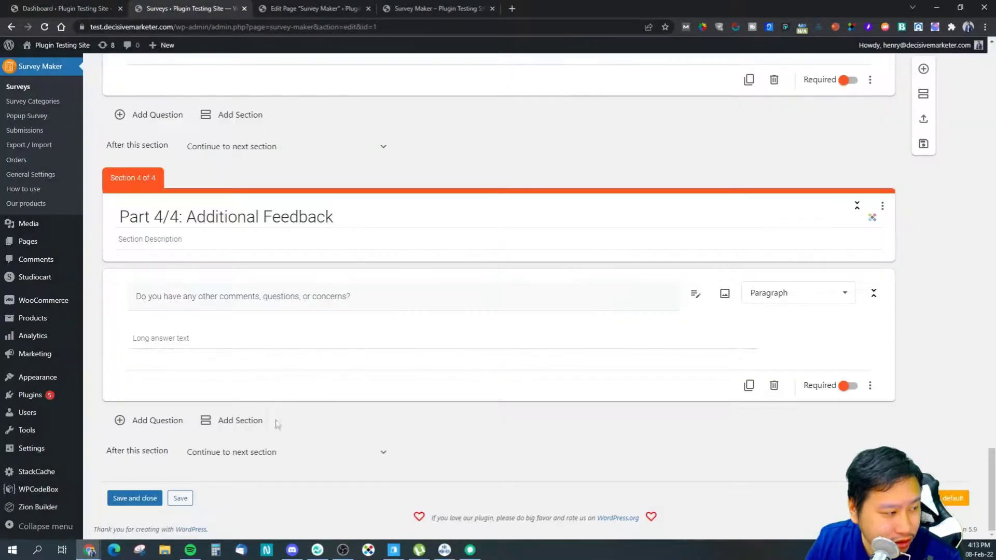
Add a new section after Part 4/4: Additional Feedback and look over its blank title, description and question.
left_click(242, 423)
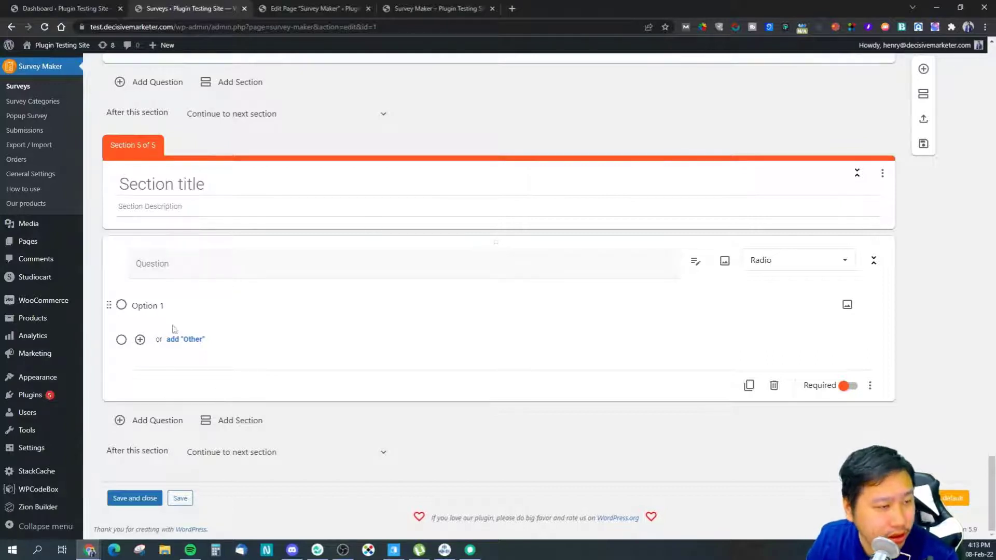
scroll(174, 328, "up", 2)
scroll(220, 290, "down", 2)
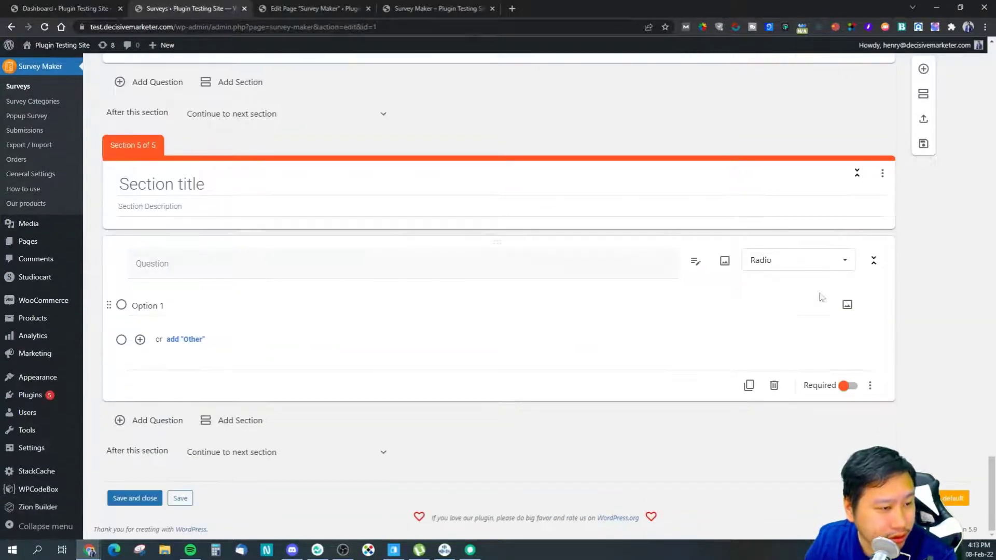
scroll(221, 242, "up", 1)
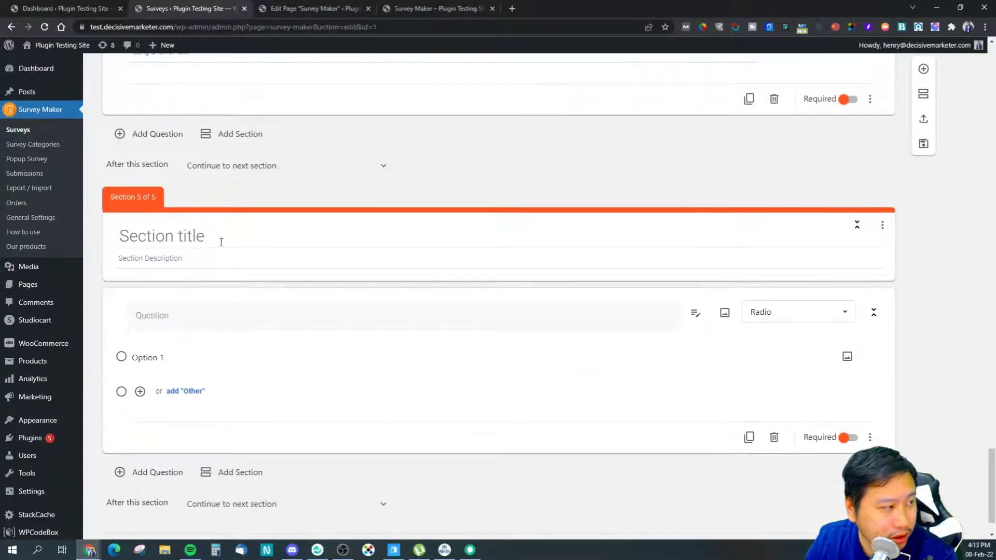
Delete the untitled section 5 from the survey.
left_click(882, 225)
left_click(827, 270)
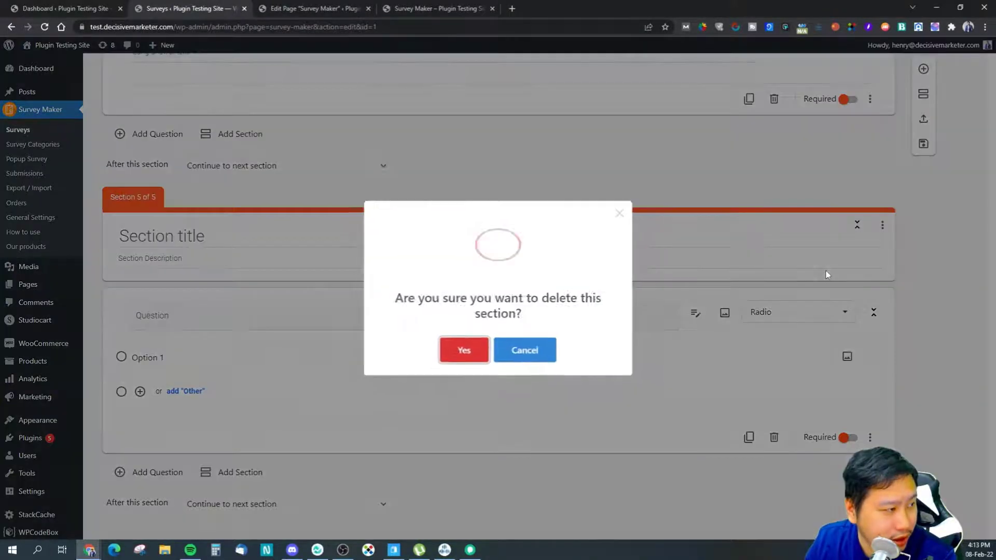
left_click(475, 361)
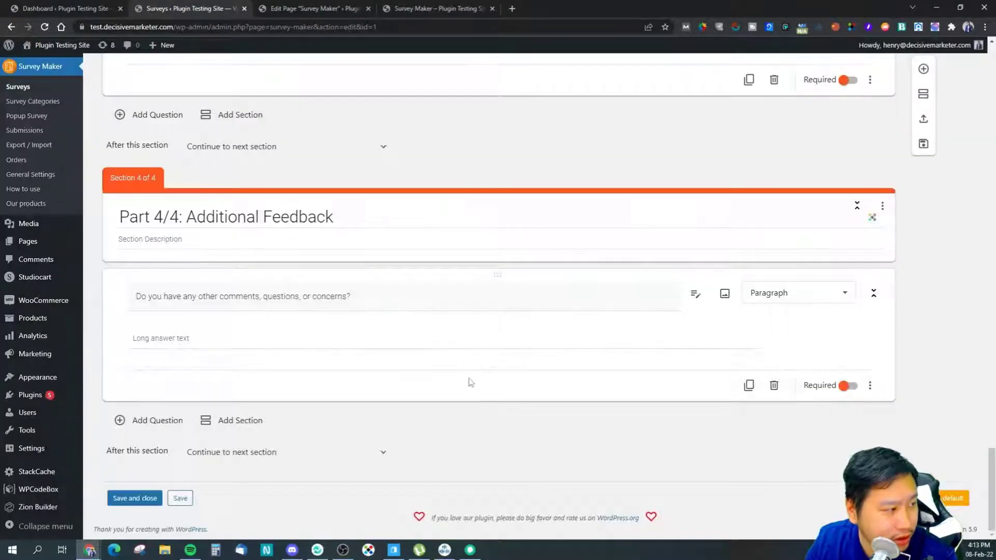
Open the editor for the question "Would you recommend this company to a friend or colleague?" and close it without changes.
scroll(470, 382, "up", 20)
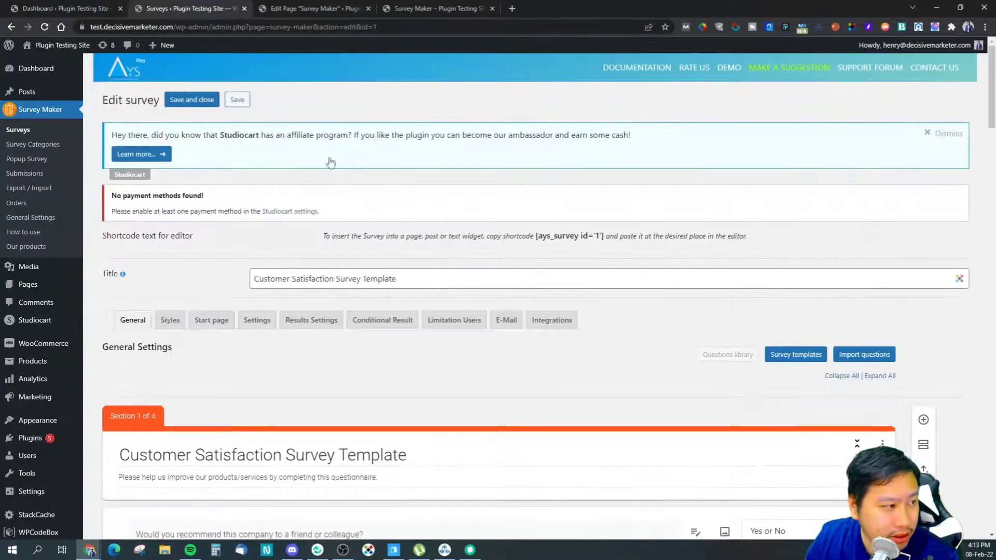
scroll(293, 333, "down", 2)
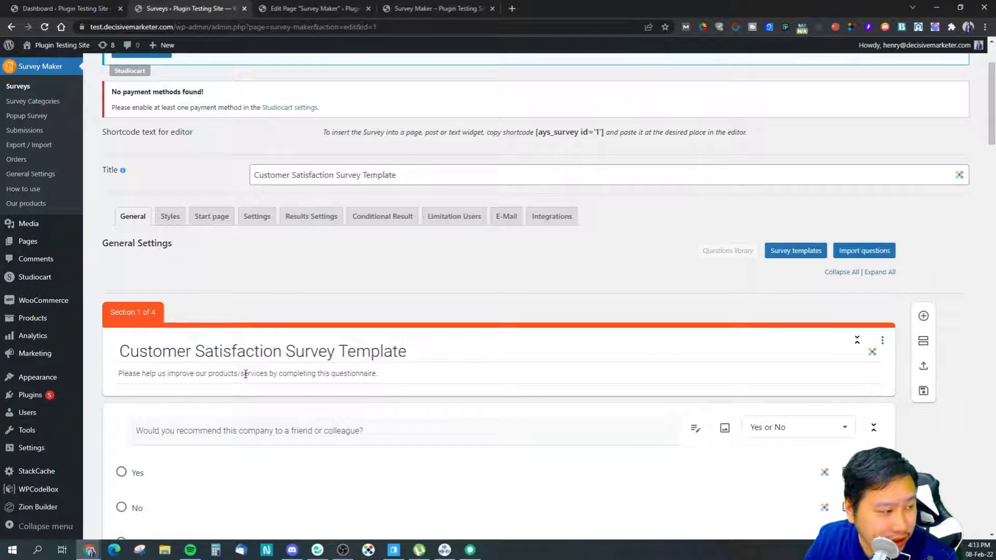
scroll(380, 357, "down", 2)
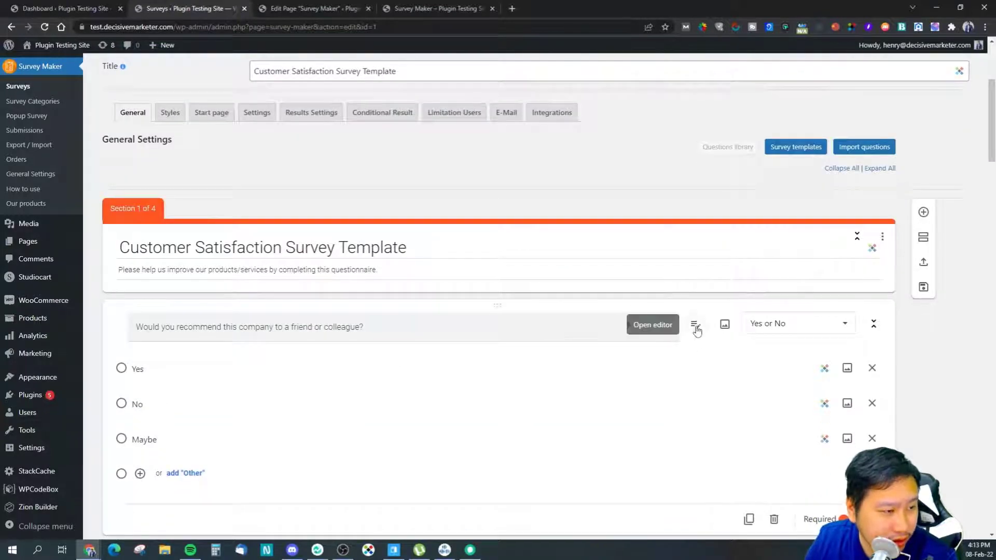
left_click(696, 326)
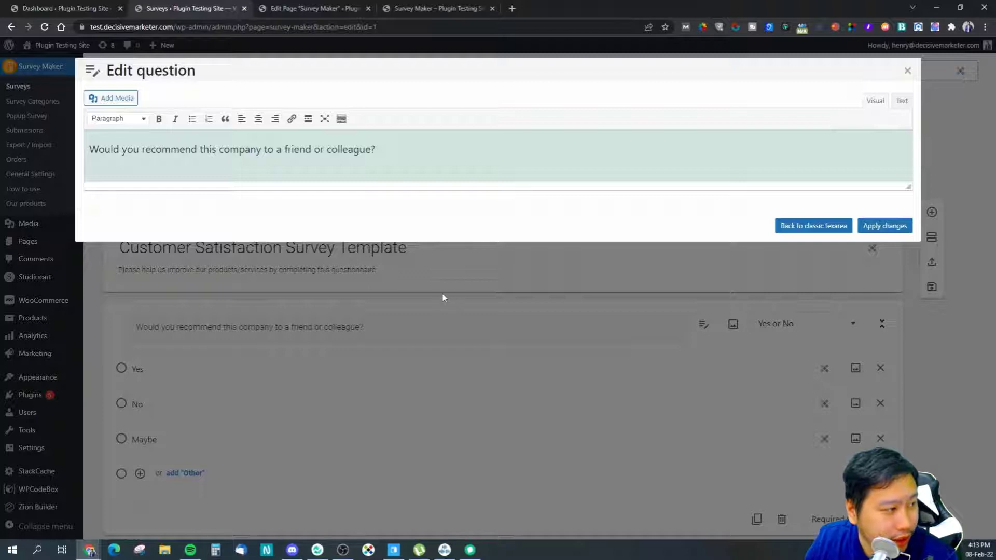
left_click(907, 71)
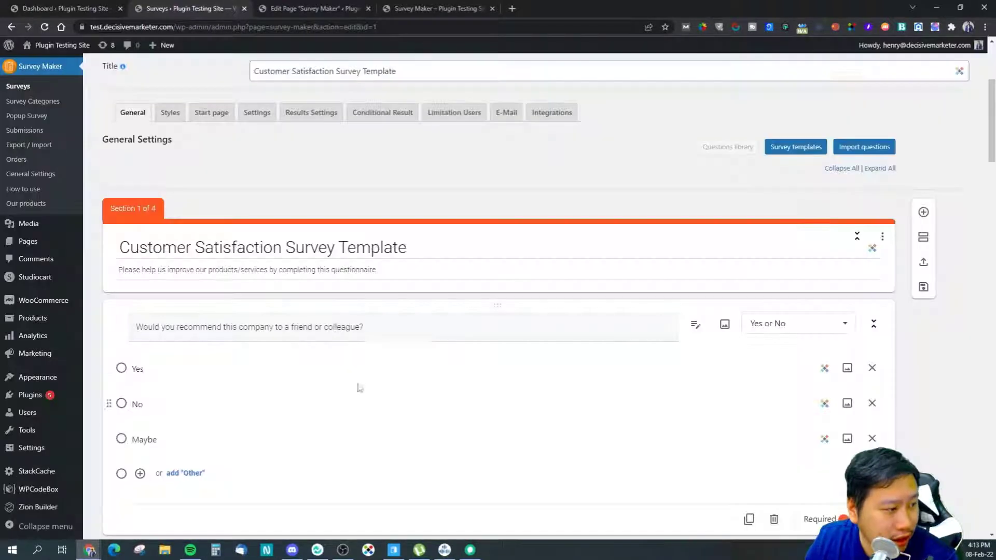
Reopen the first question's editor, enlarge its text area, select part of the question text, and close without applying changes.
left_click_drag(363, 326, 277, 327)
left_click(695, 325)
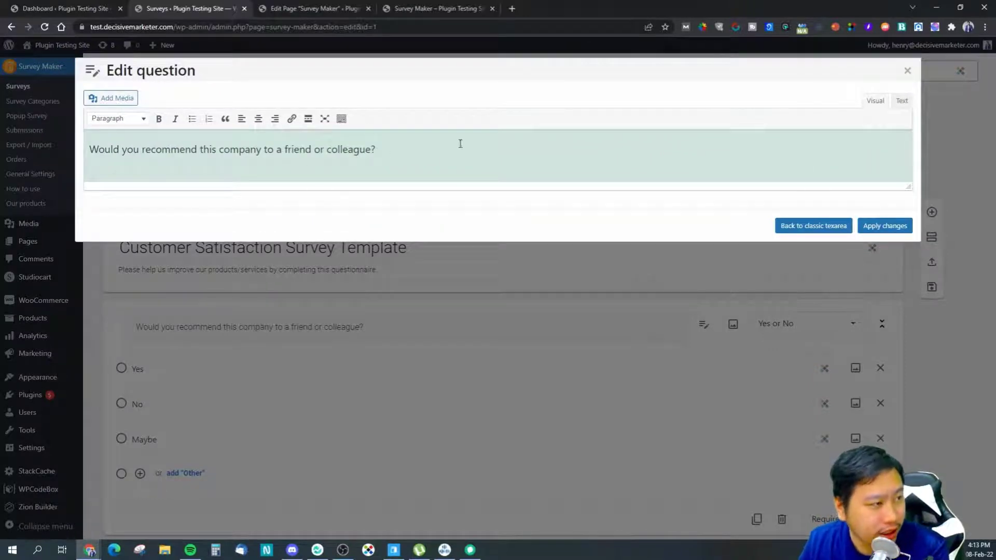
left_click_drag(906, 187, 907, 304)
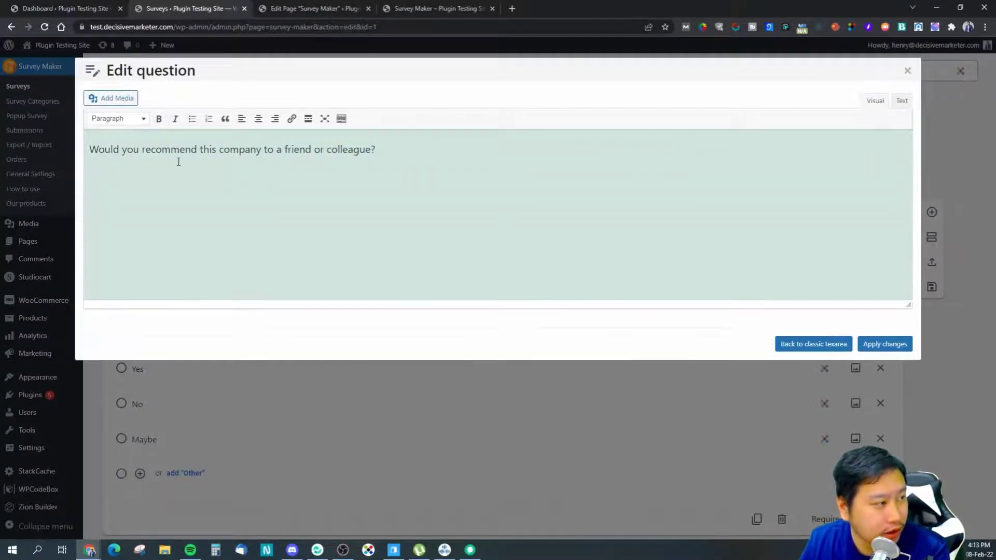
left_click_drag(145, 149, 320, 150)
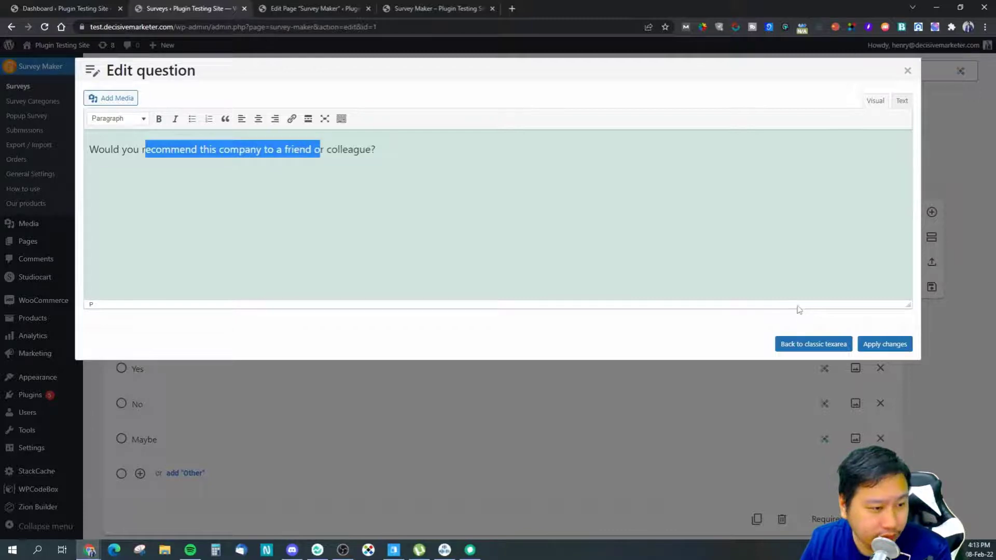
left_click(907, 72)
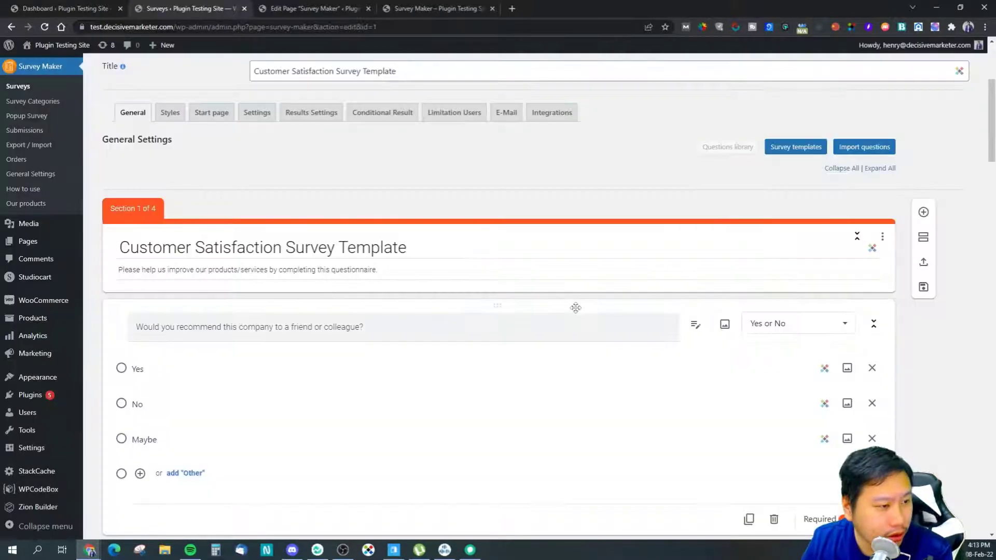
Open the image picker for the first question, close it without adding an image, and check the answers' image options.
left_click(725, 324)
left_click(966, 66)
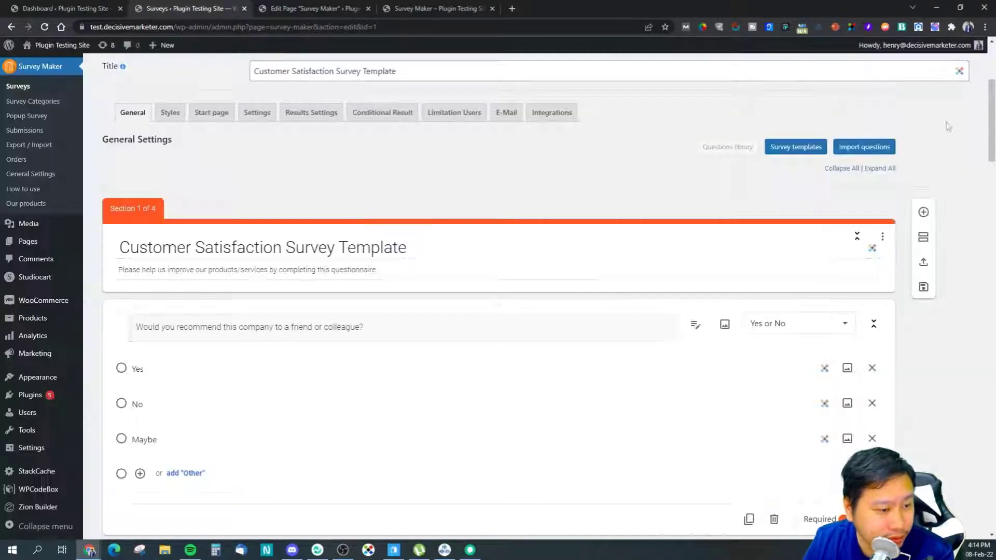
scroll(695, 324, "down", 1)
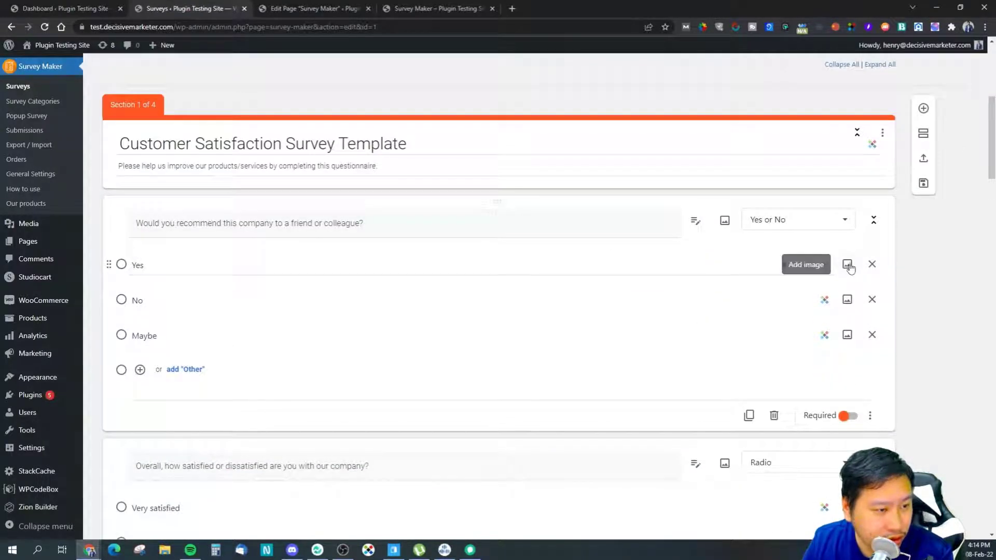
scroll(655, 328, "down", 3)
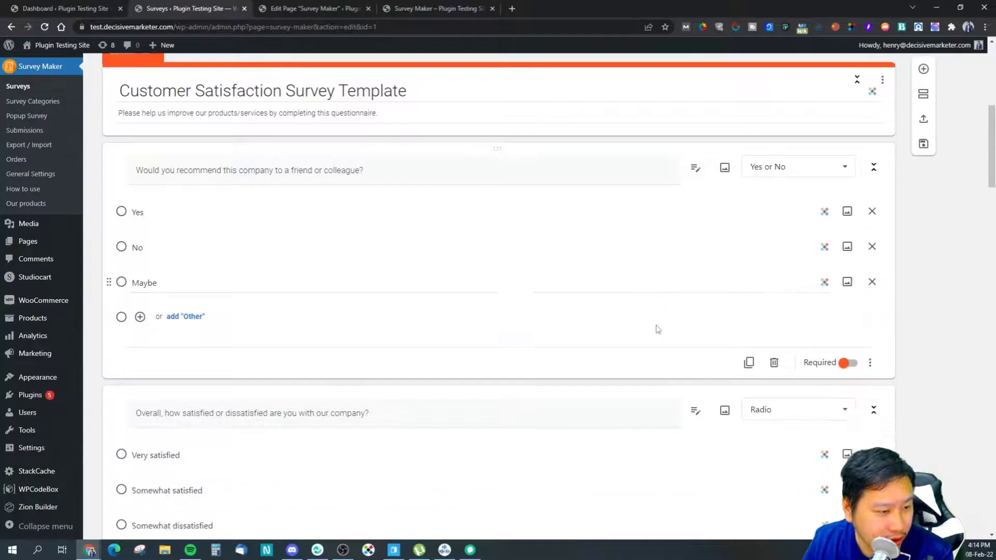
Review the .xlsx question import dialog and close it without choosing a file.
scroll(560, 264, "up", 4)
scroll(558, 258, "up", 3)
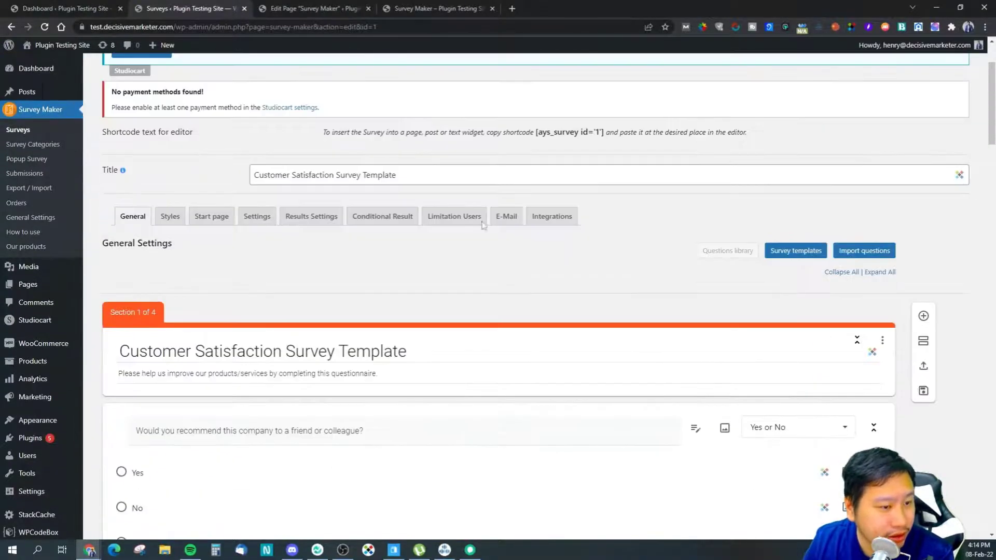
left_click(923, 365)
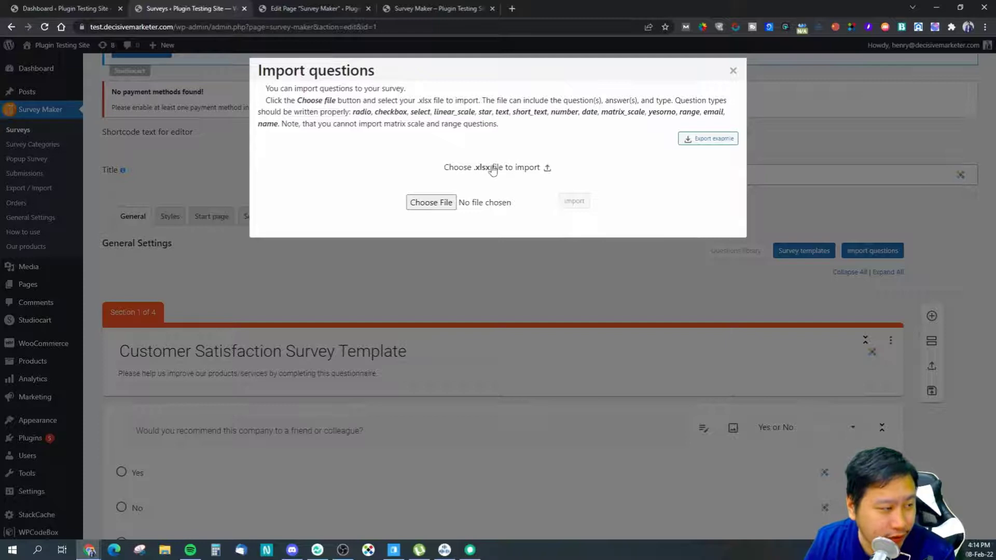
left_click(733, 71)
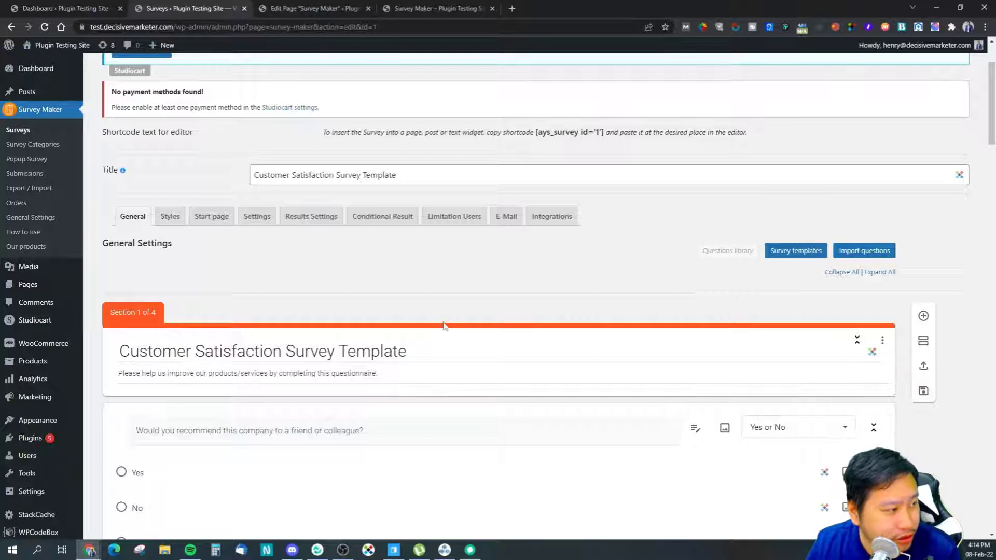
Open the survey's style settings, try the Classic Dark and Minimal themes, and switch back to Classic Light.
left_click(170, 216)
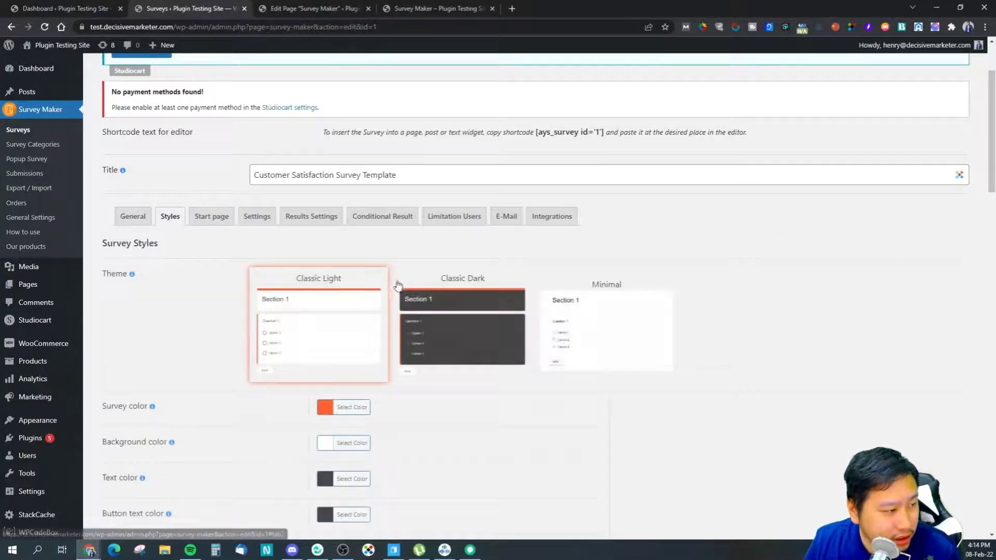
scroll(409, 272, "down", 2)
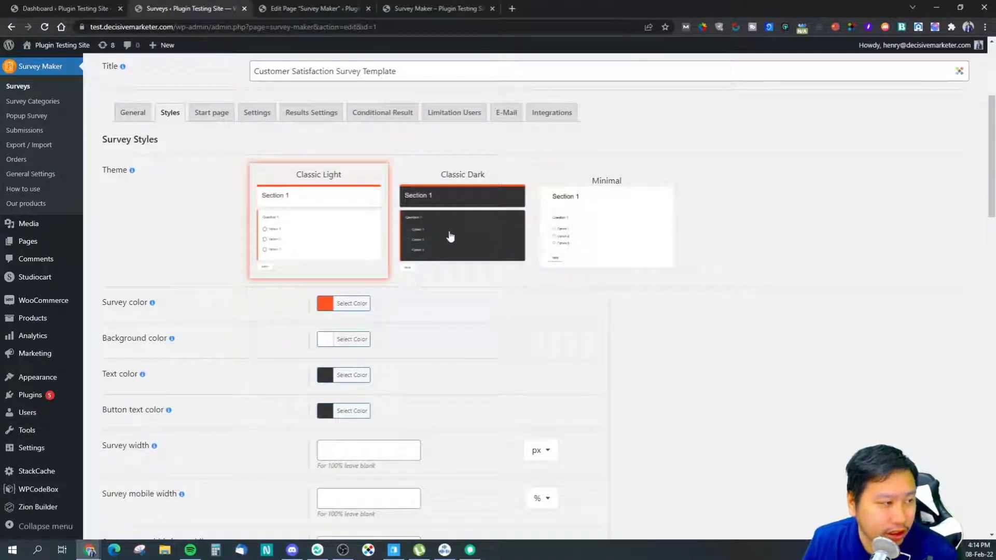
left_click(445, 232)
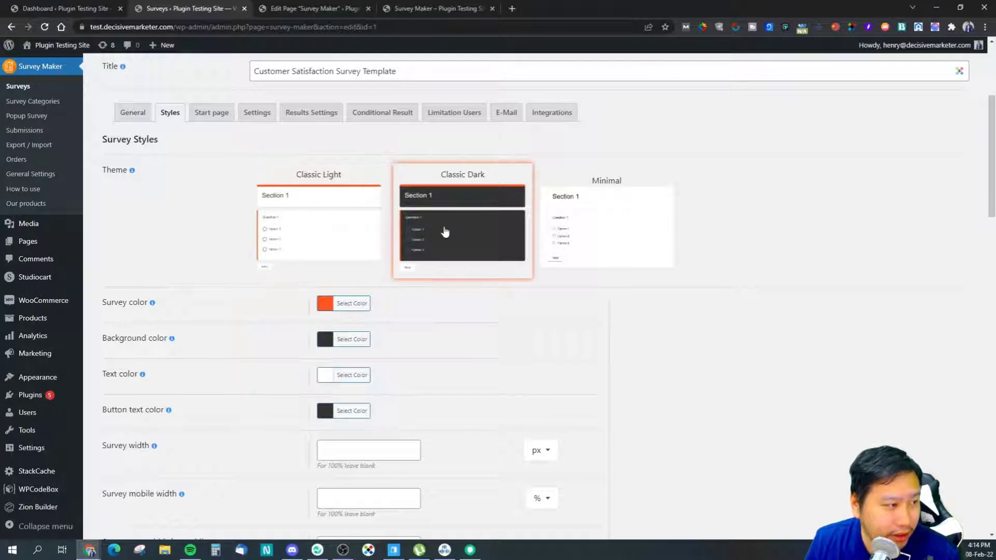
left_click(569, 237)
left_click(317, 228)
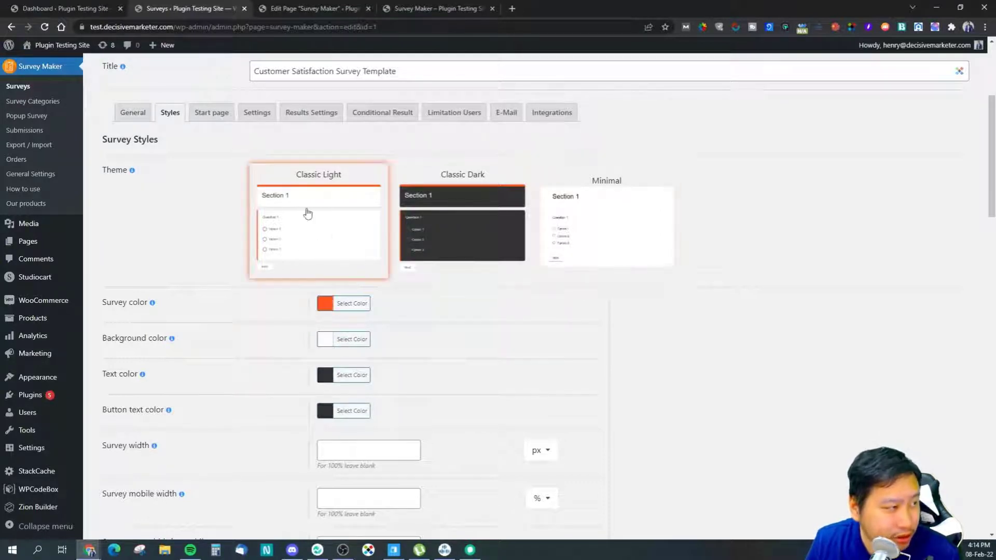
On the live survey page, answer Yes and Very satisfied, look at the following section, and return to the first one.
left_click(437, 6)
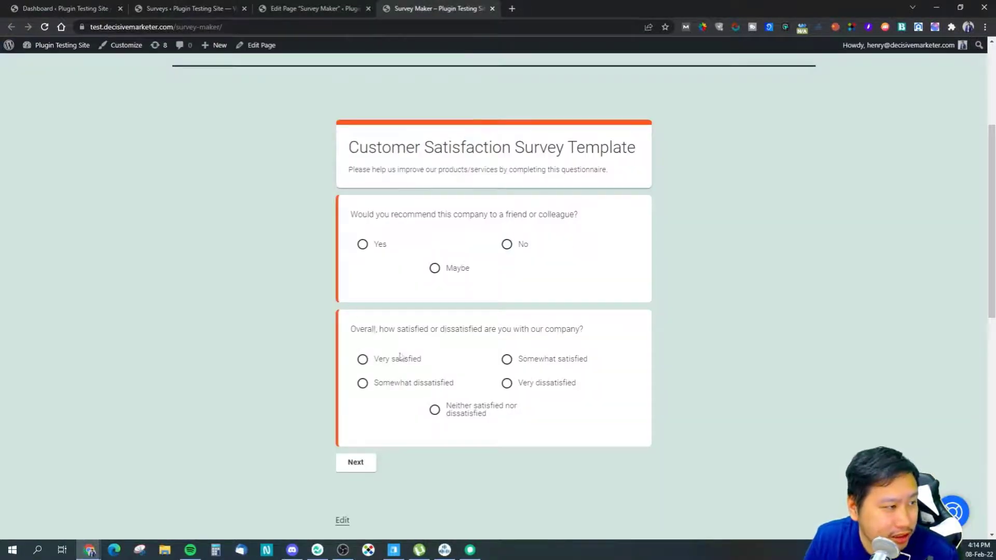
left_click(190, 7)
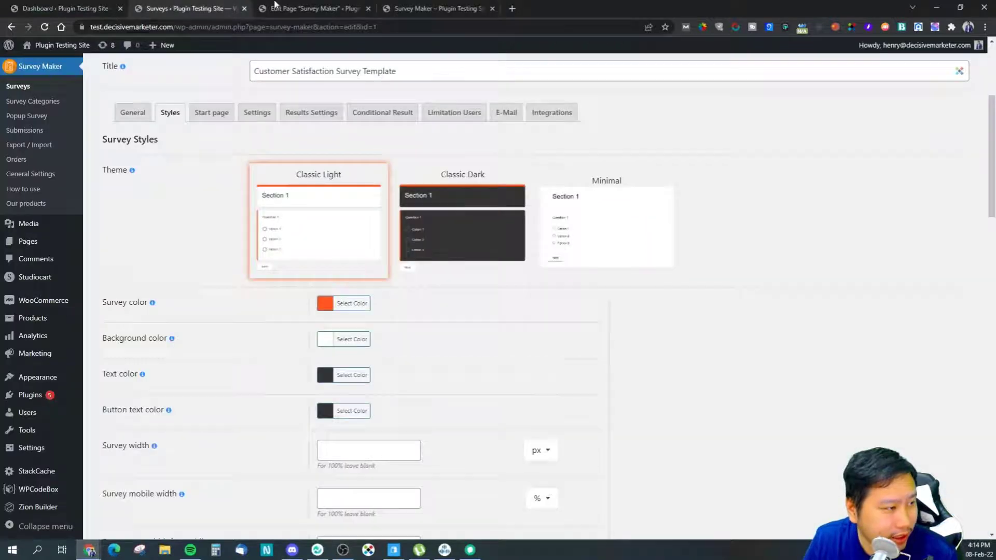
left_click(440, 7)
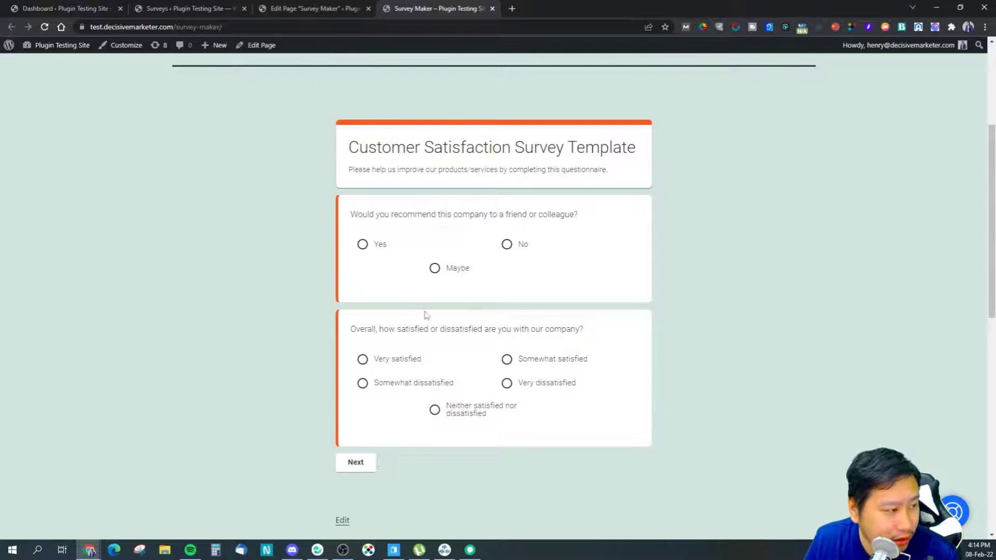
left_click(361, 243)
left_click(362, 358)
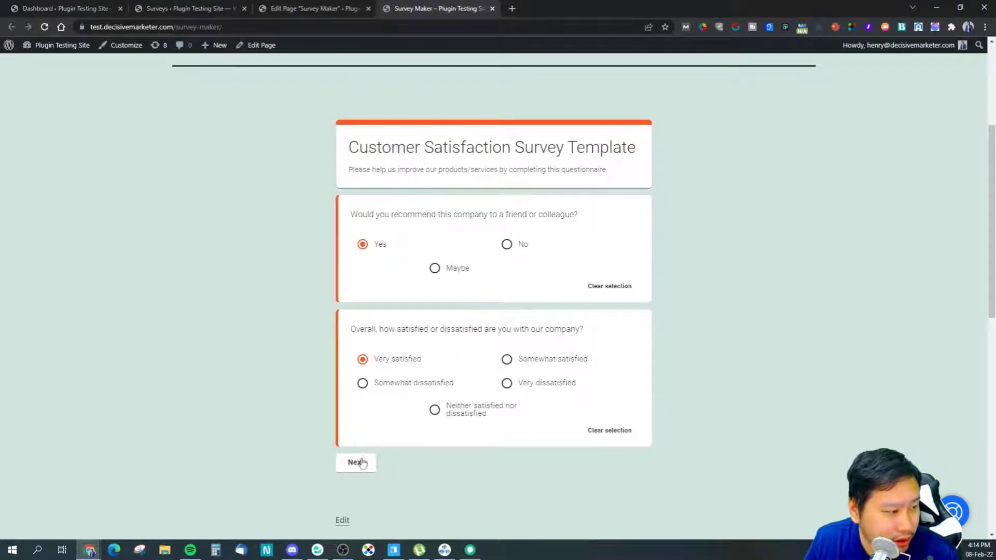
left_click(355, 461)
scroll(410, 394, "down", 3)
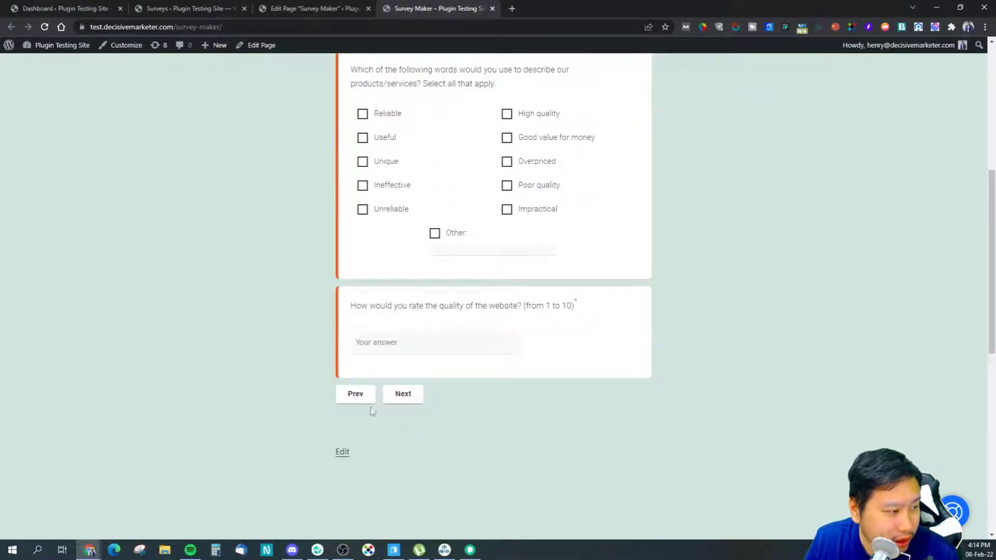
left_click(350, 400)
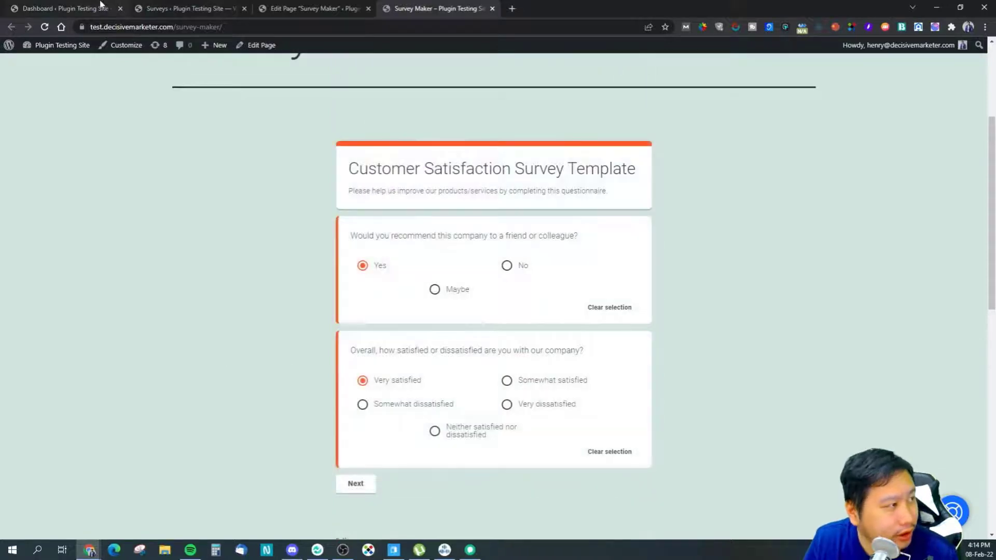
Go back to the survey's style settings, try the Minimal and Classic Dark themes, and restore Classic Light.
left_click(100, 8)
mouse_move(174, 46)
left_click(167, 9)
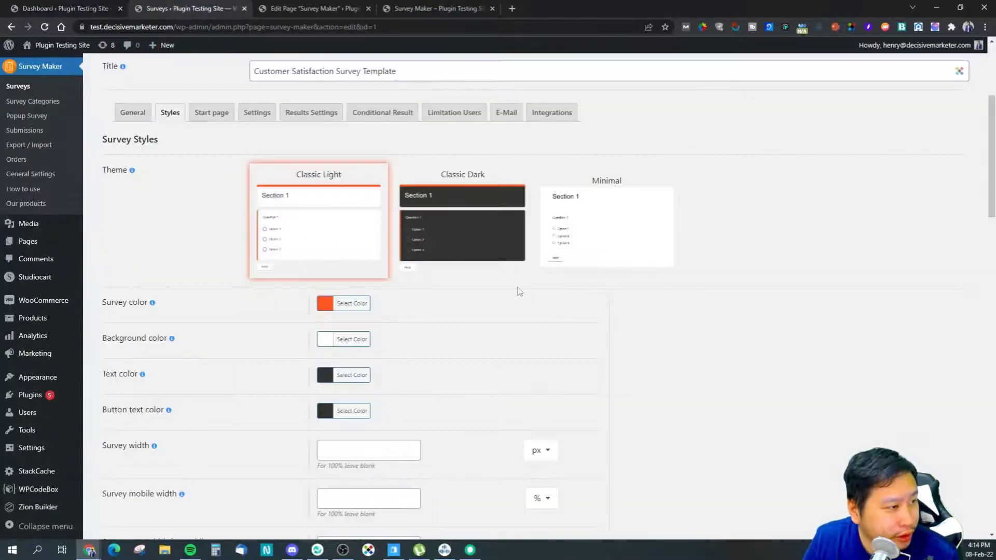
left_click(613, 253)
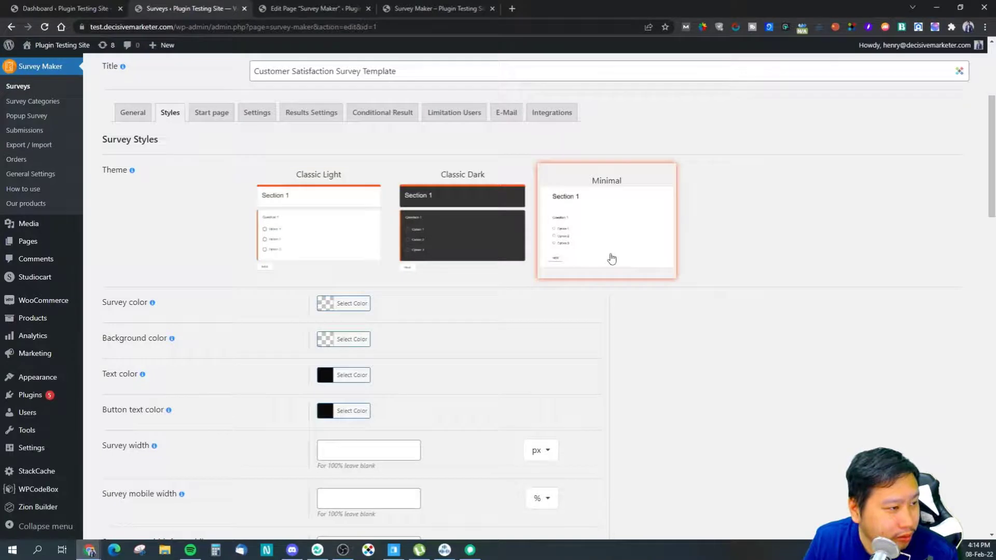
left_click(474, 246)
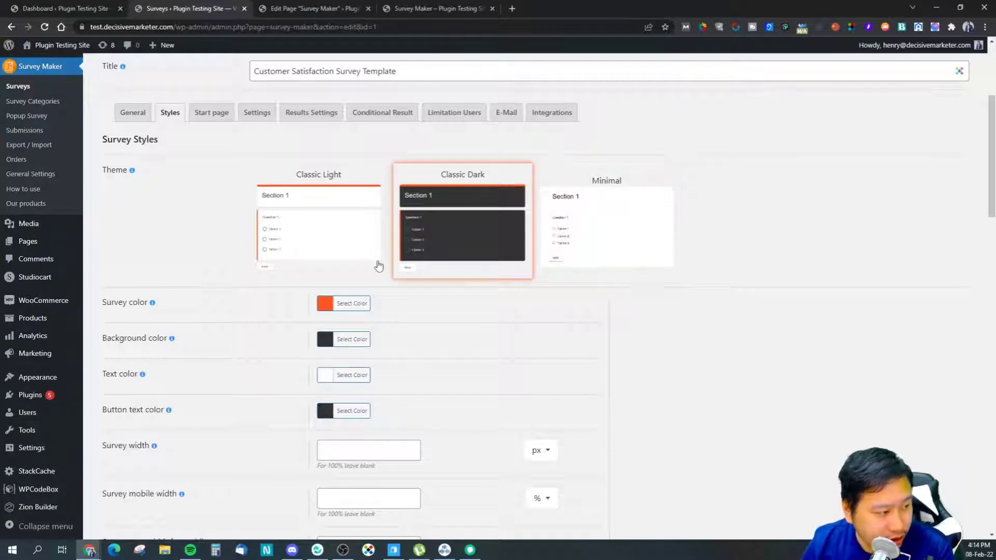
left_click(362, 251)
Examine the survey's style settings for themes, colors, widths, logo, title and section alignment, and cover photo.
scroll(426, 374, "down", 1)
scroll(482, 213, "up", 1)
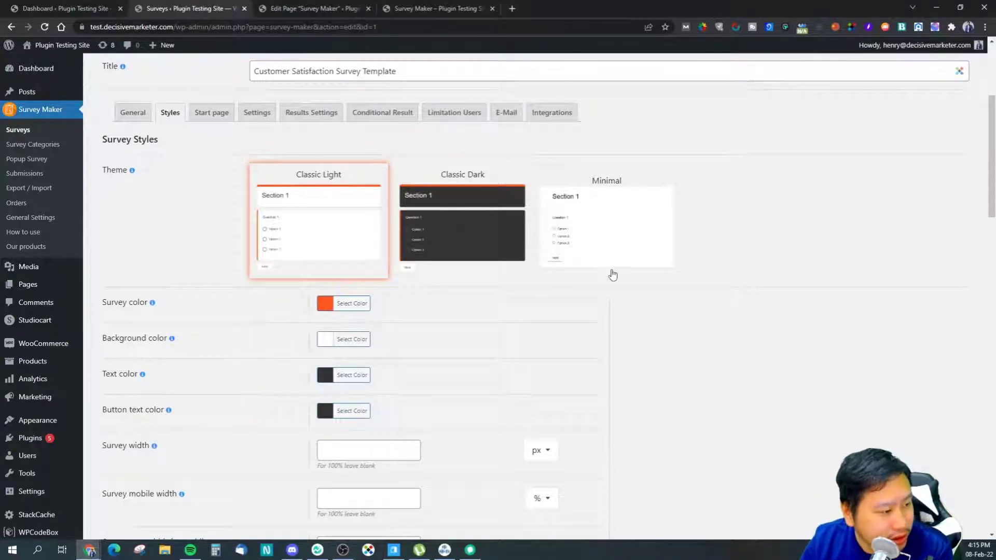
scroll(622, 269, "down", 4)
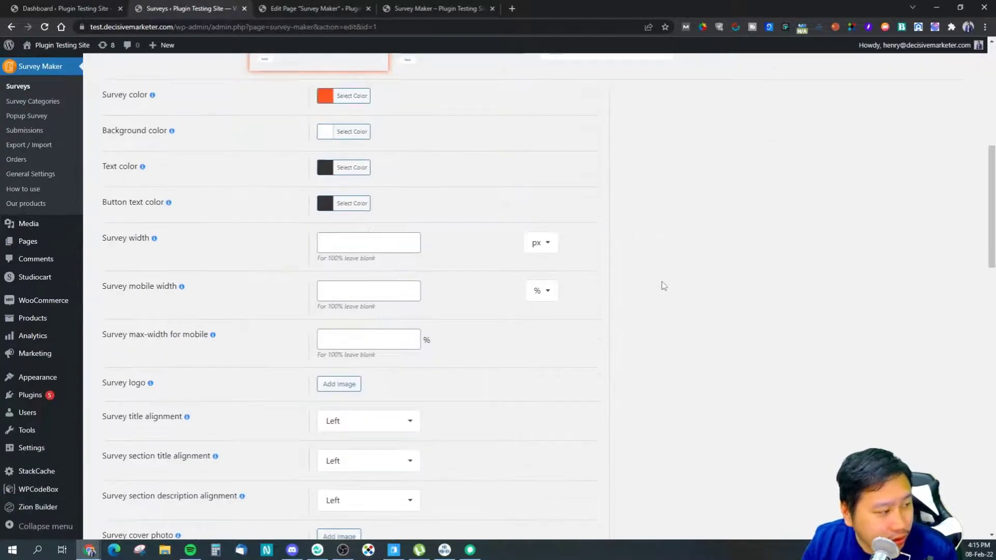
scroll(661, 286, "up", 4)
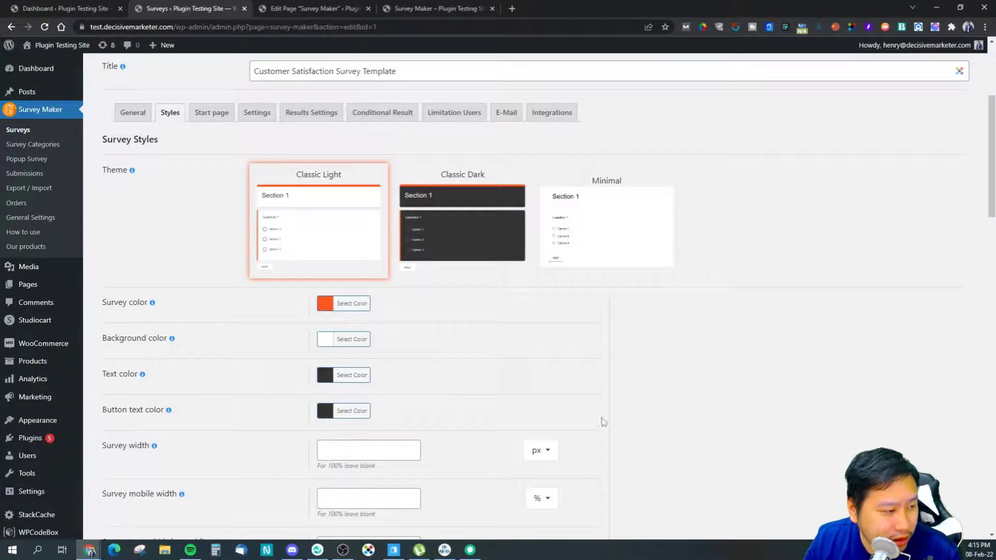
scroll(601, 421, "down", 3)
scroll(600, 421, "up", 5)
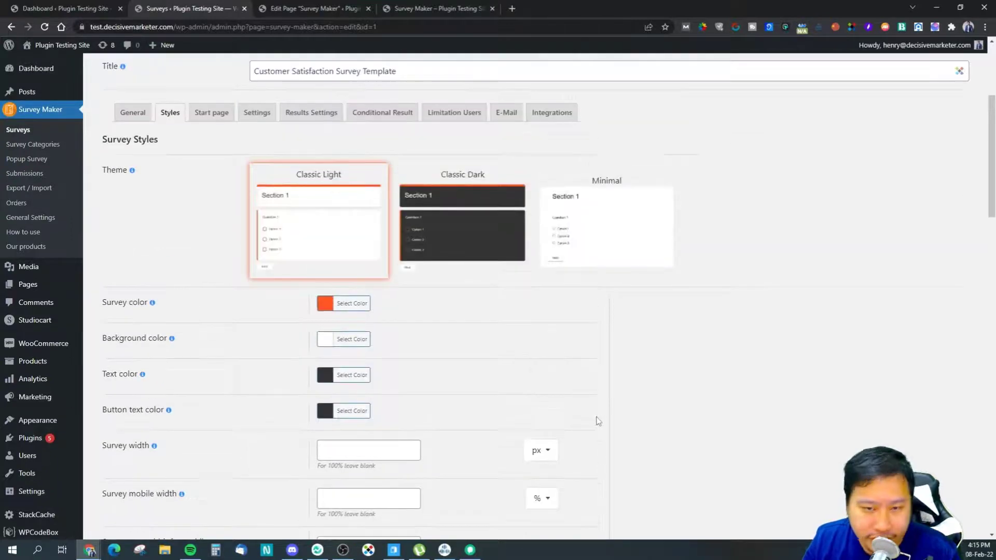
scroll(594, 420, "down", 2)
scroll(592, 421, "down", 2)
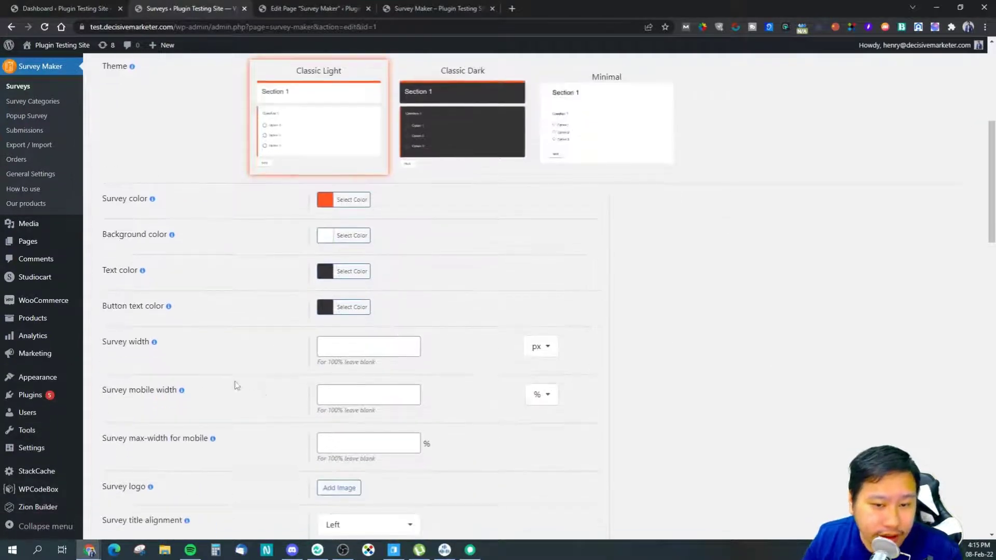
scroll(350, 393, "down", 1)
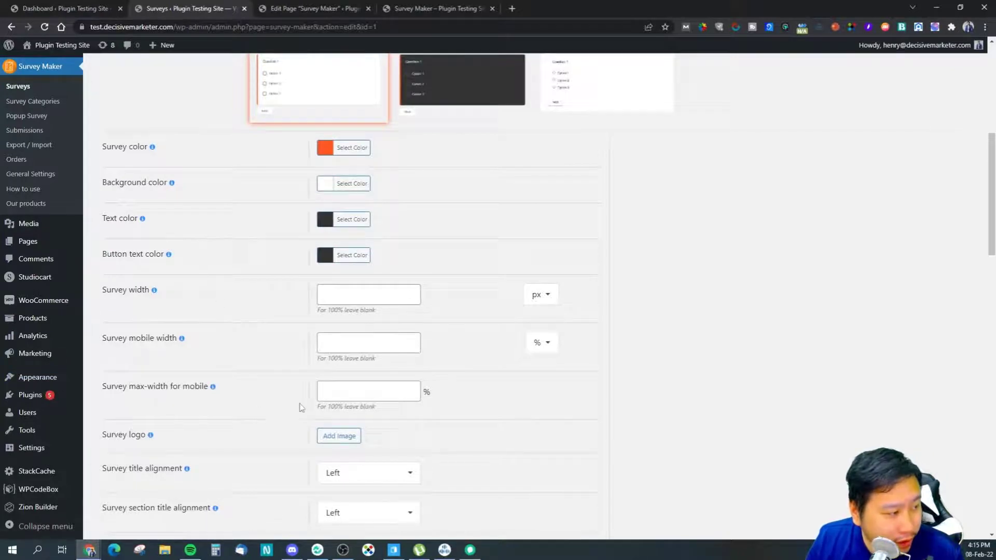
scroll(303, 402, "down", 2)
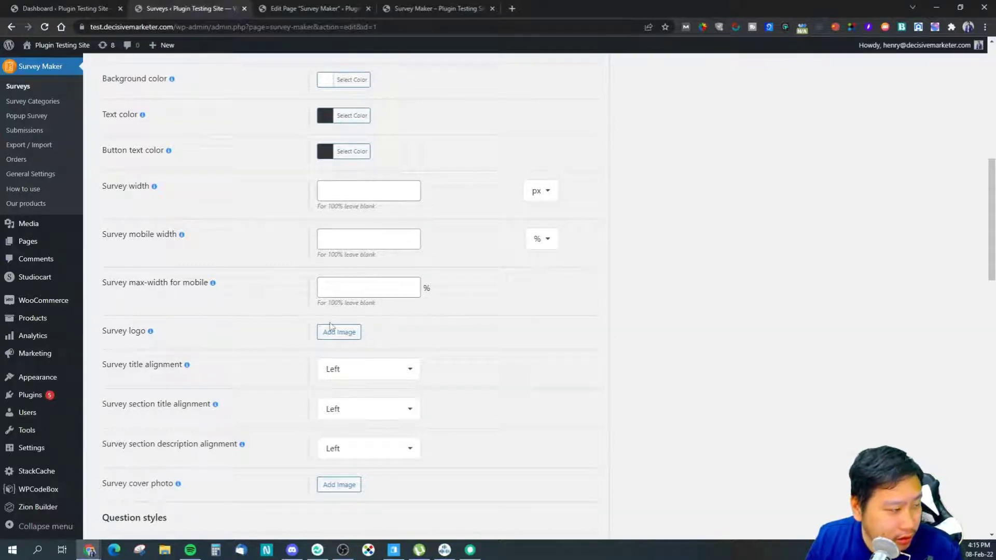
Examine the survey's remaining style settings, from title alignment through question, answer and button styles to the custom CSS.
mouse_move(150, 334)
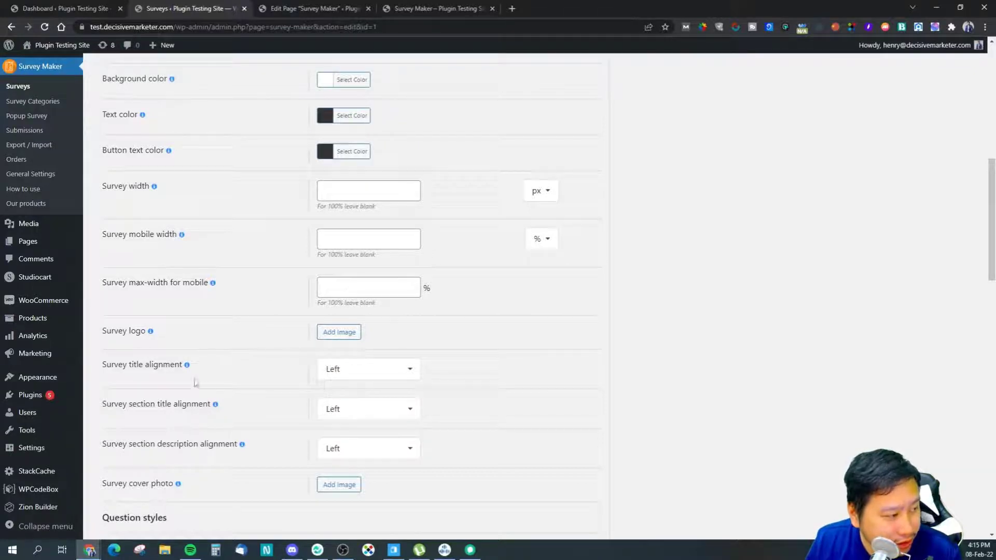
mouse_move(187, 369)
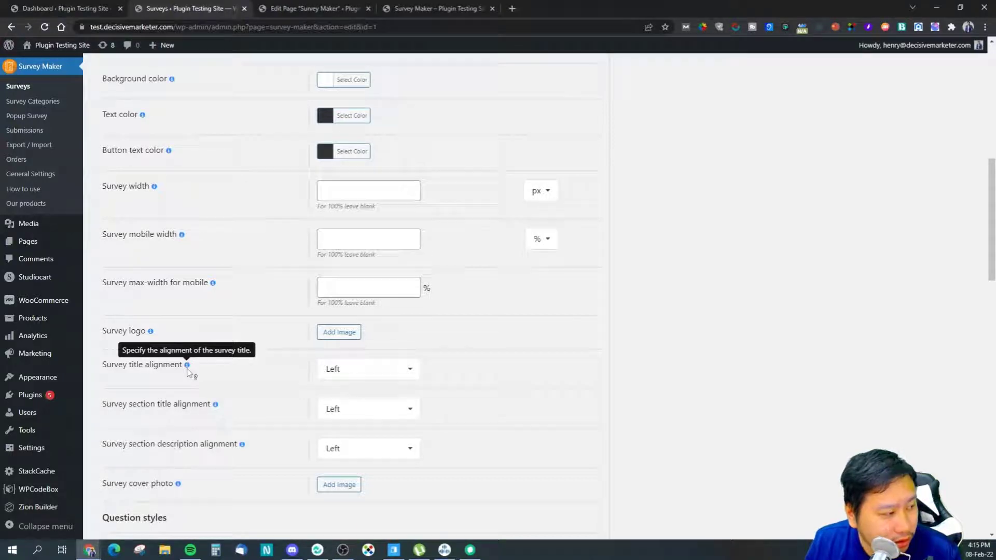
scroll(211, 444, "down", 3)
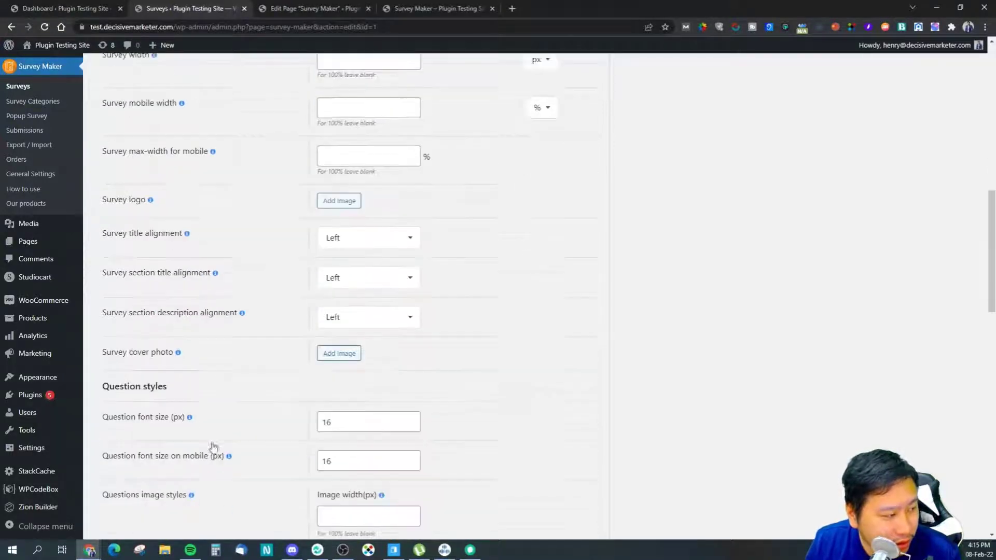
scroll(213, 400, "down", 2)
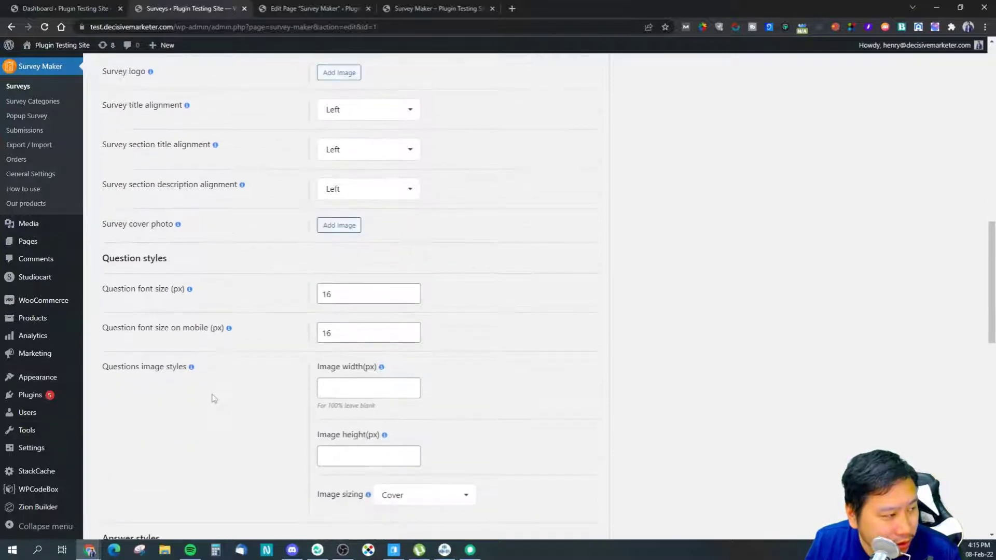
scroll(217, 399, "up", 2)
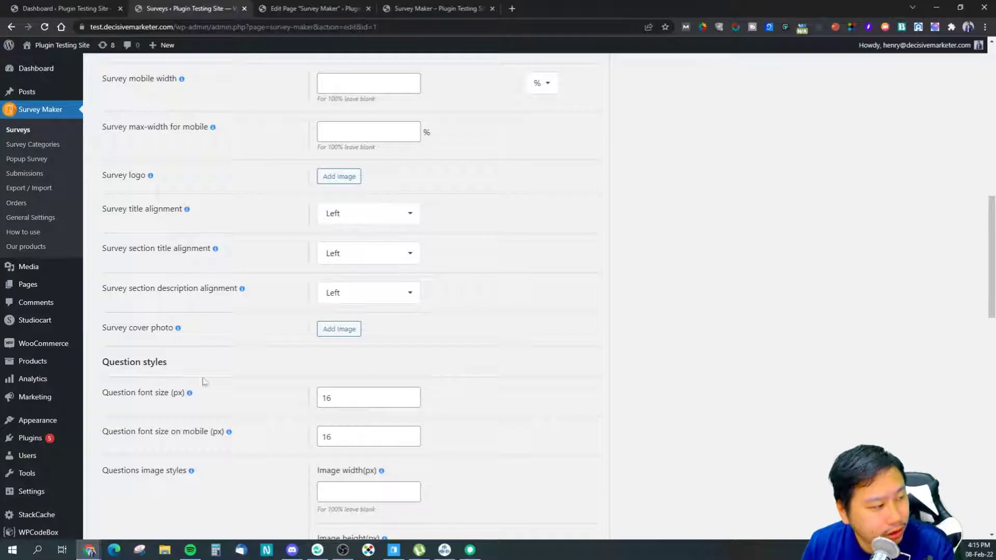
scroll(247, 393, "down", 2)
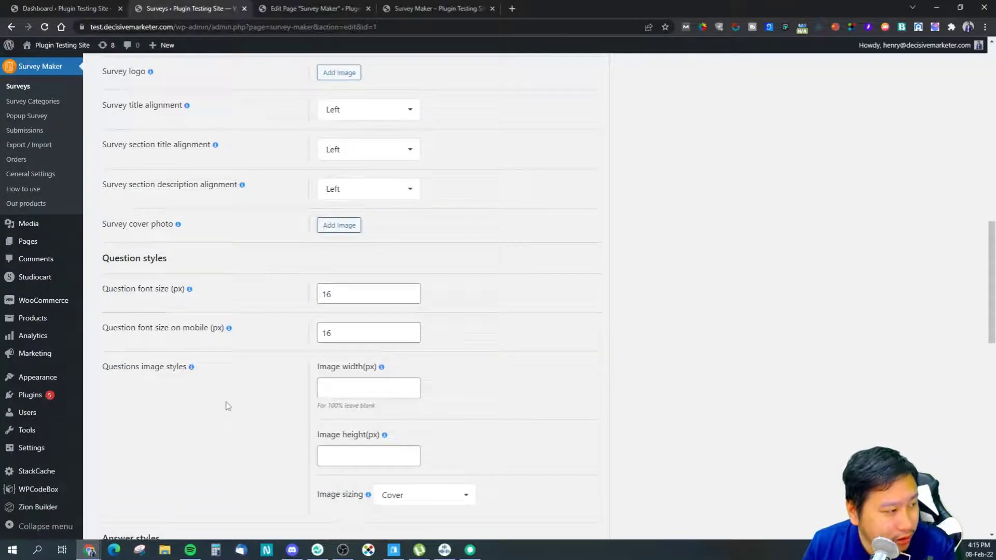
scroll(301, 394, "down", 10)
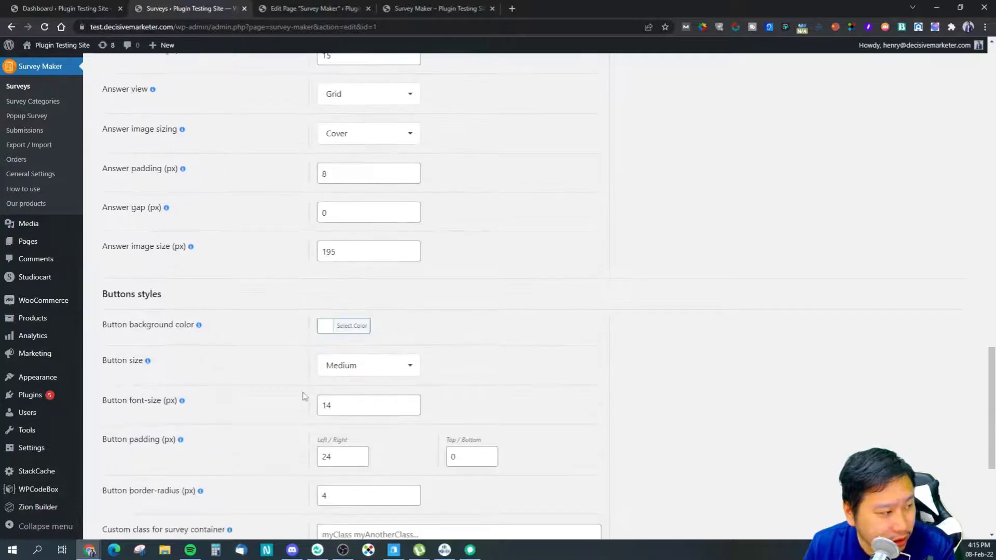
scroll(305, 396, "down", 5)
scroll(303, 396, "up", 1)
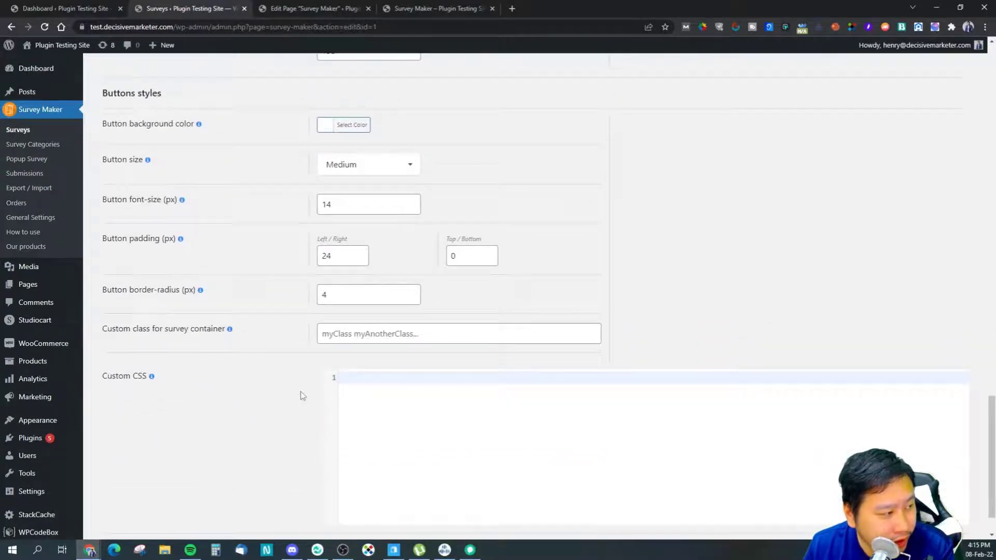
scroll(274, 363, "up", 4)
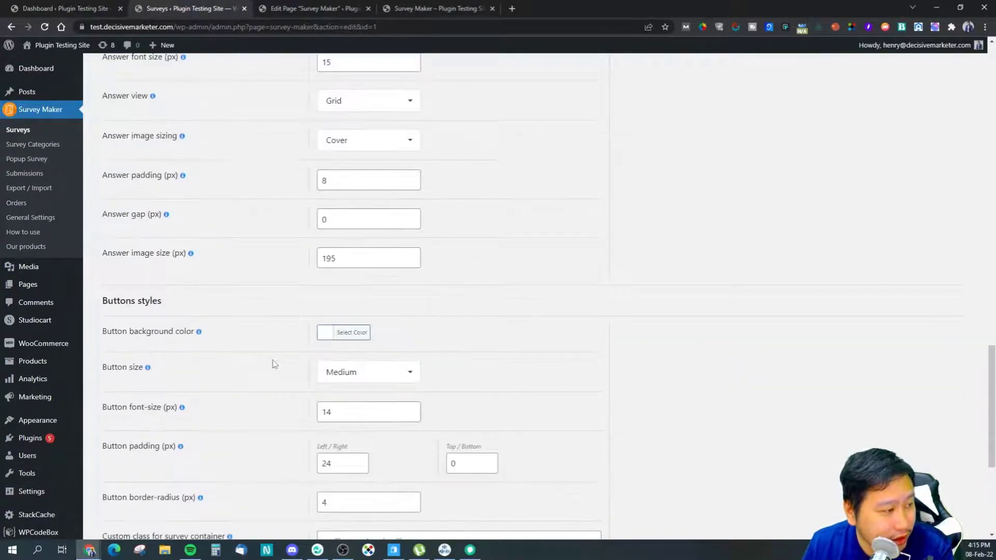
scroll(333, 378, "up", 20)
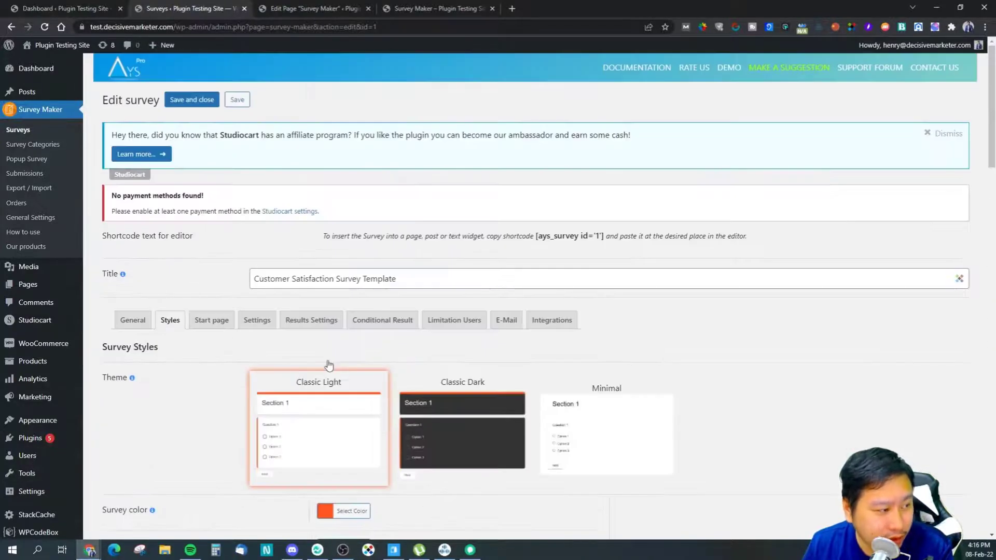
In the survey's start page settings, enlarge the description editor, enable the start page and set its title to "Before you start".
left_click(217, 323)
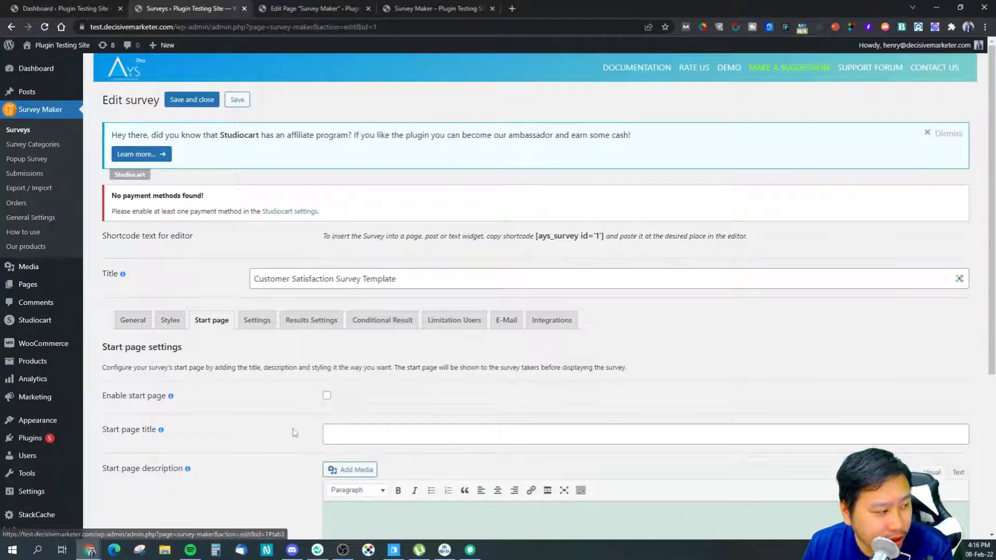
scroll(301, 363, "down", 3)
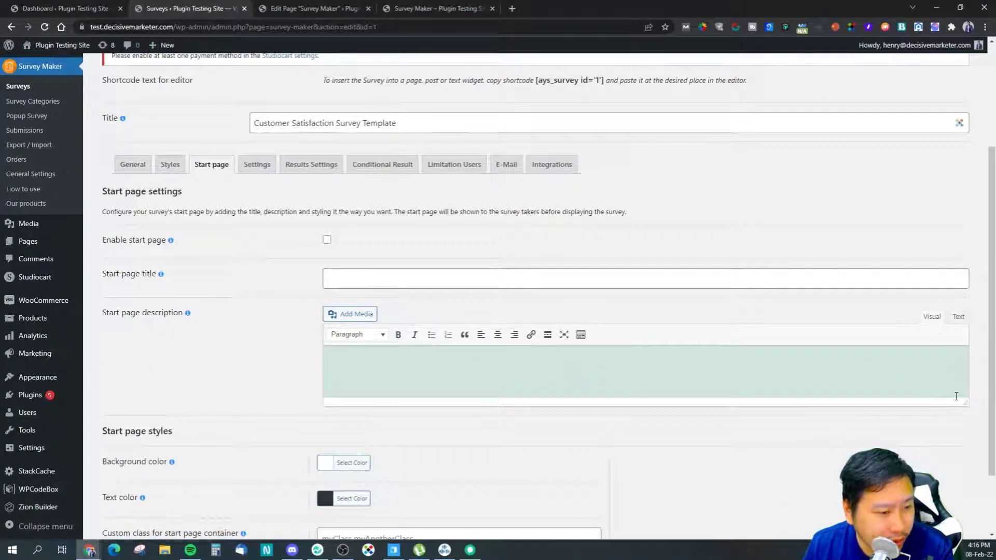
left_click_drag(966, 403, 973, 490)
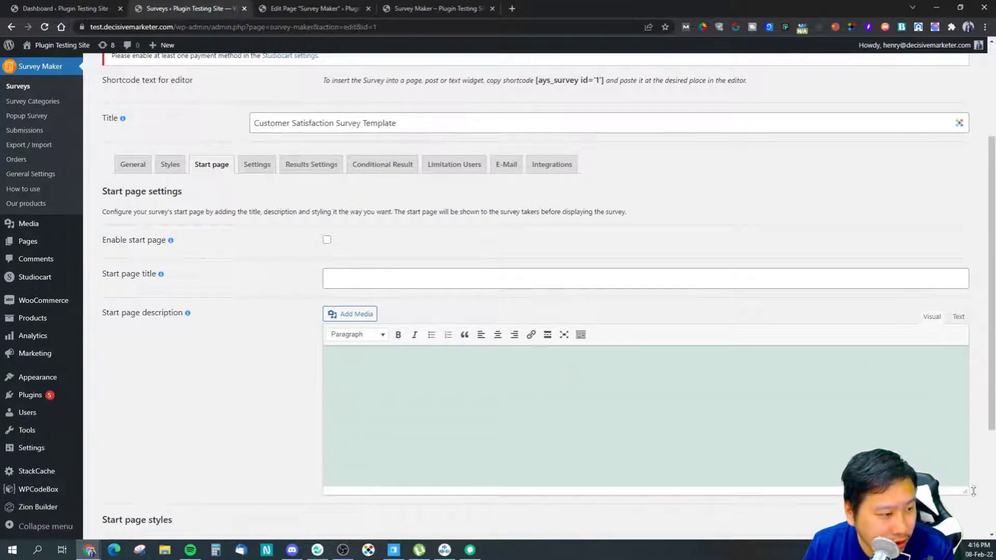
left_click(326, 239)
left_click(394, 278)
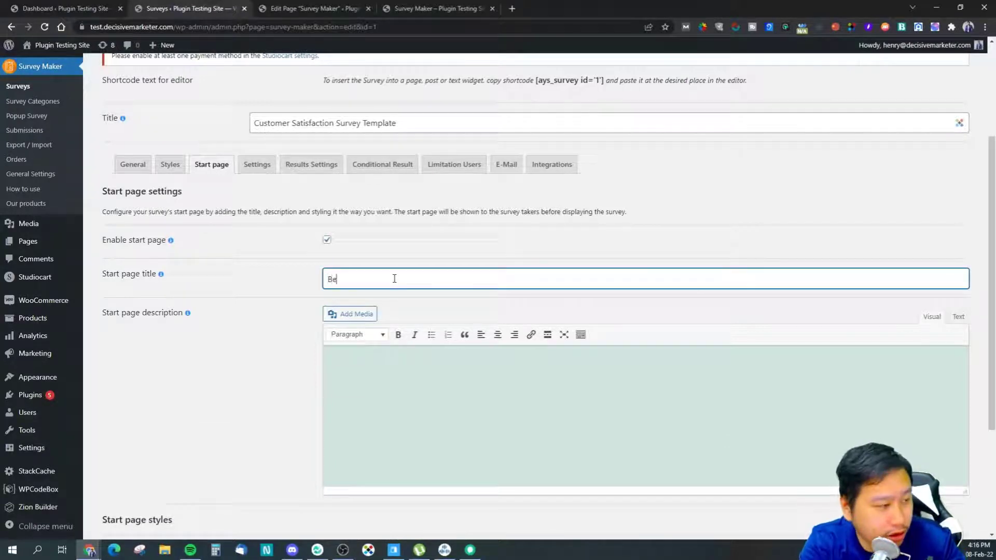
type("Before you t")
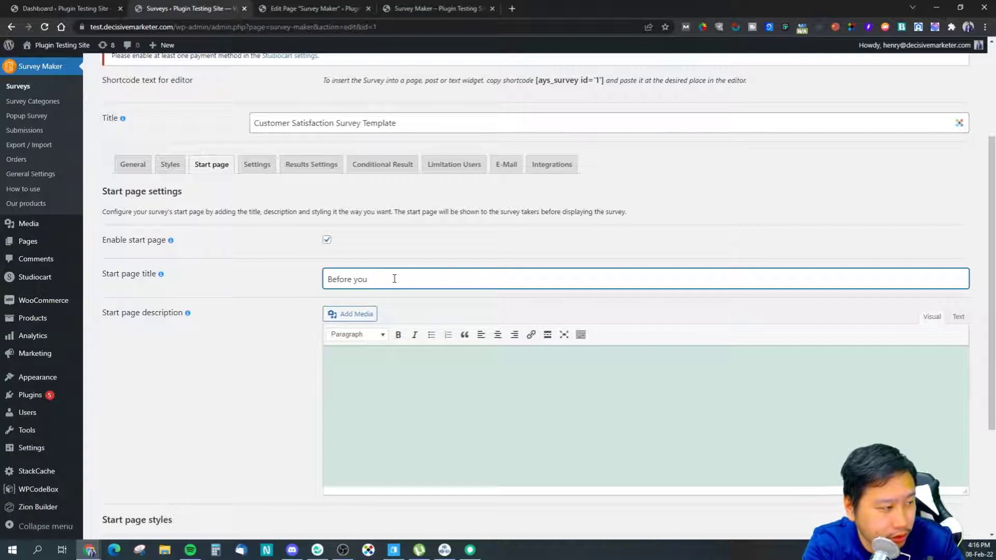
Enter "Hi" as the start page description, then save and close the survey.
left_click(459, 400)
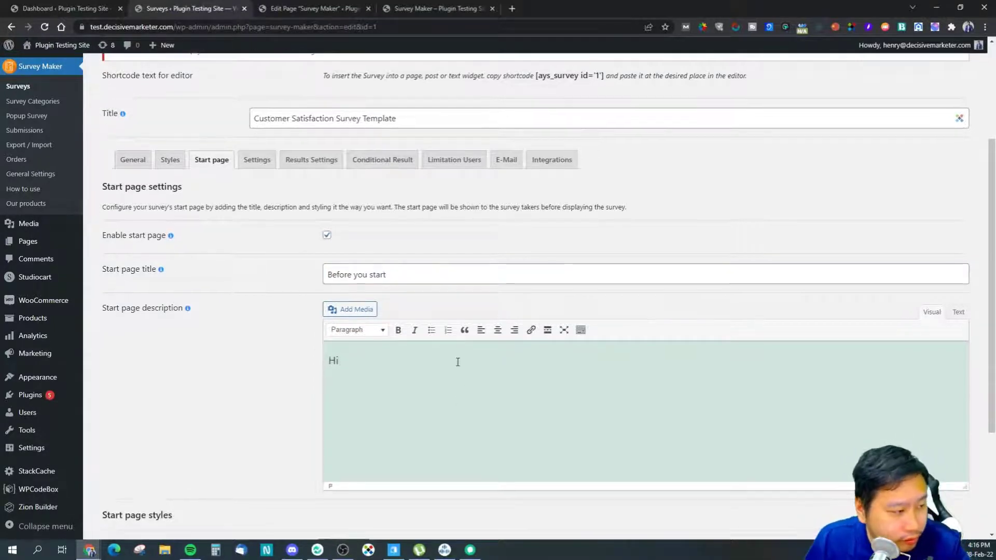
scroll(455, 360, "down", 3)
left_click(136, 498)
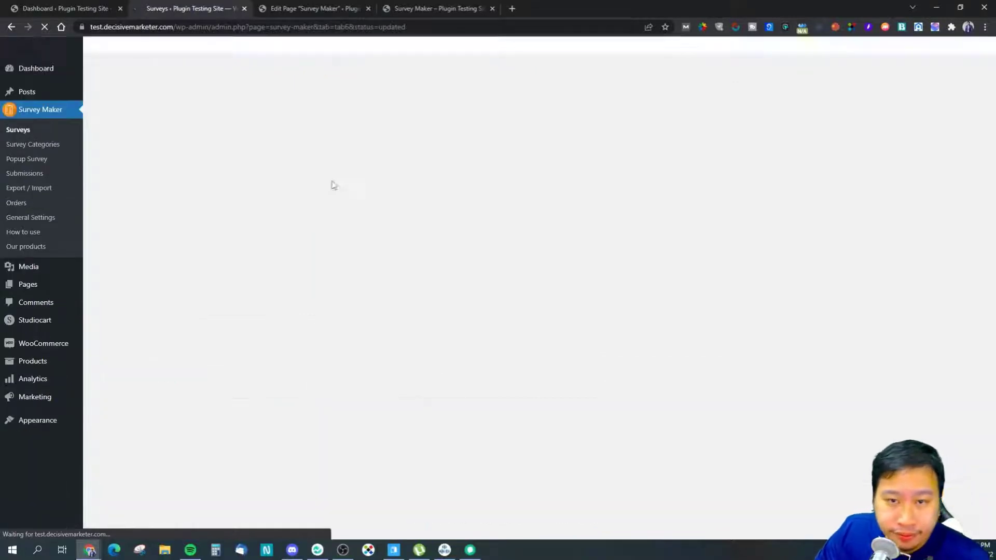
Reload the live survey page and look at its start page.
left_click(469, 10)
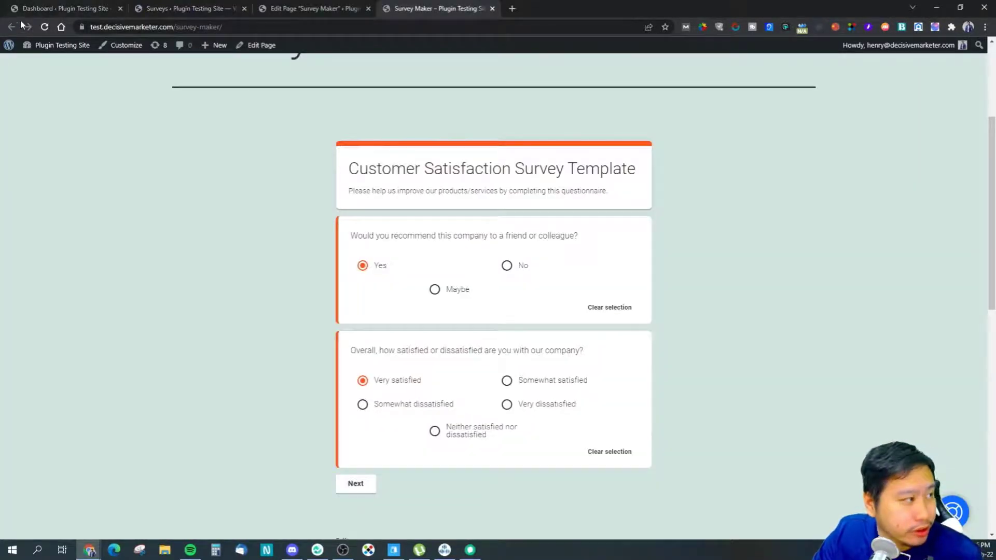
left_click(39, 25)
left_click(542, 84)
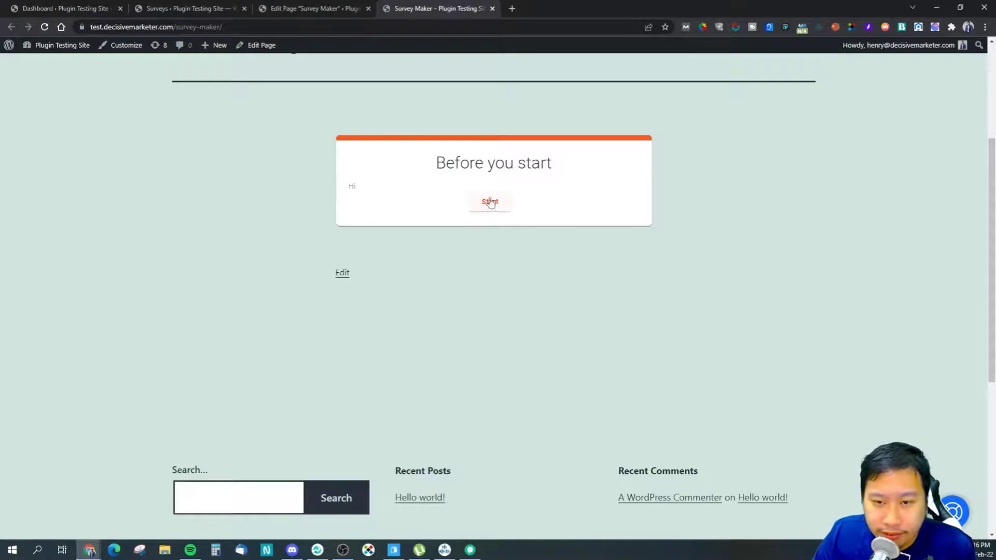
Reopen the Customer Satisfaction Survey Template for editing and review its start page content and style options.
left_click(28, 7)
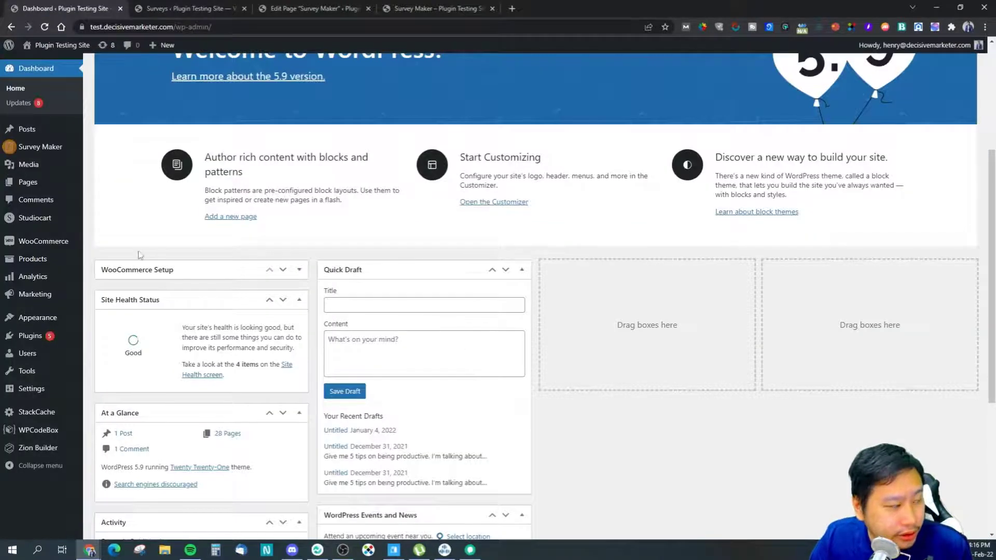
left_click(161, 7)
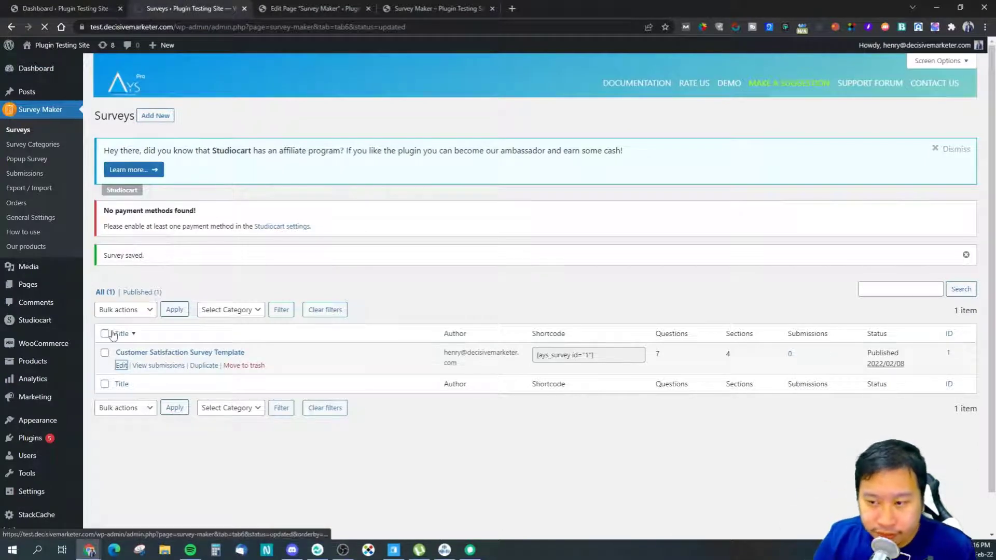
left_click(151, 352)
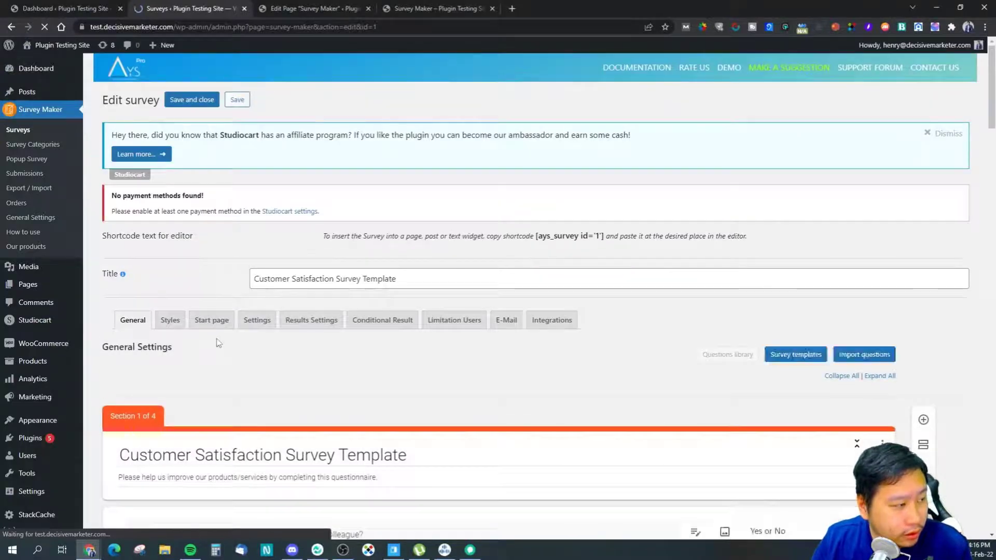
left_click(212, 324)
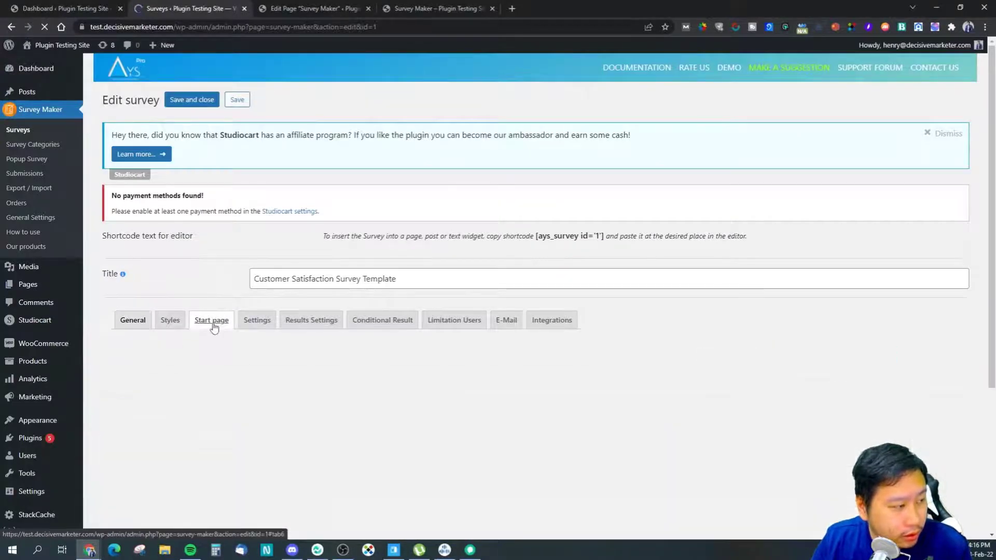
scroll(313, 347, "down", 4)
scroll(256, 342, "down", 1)
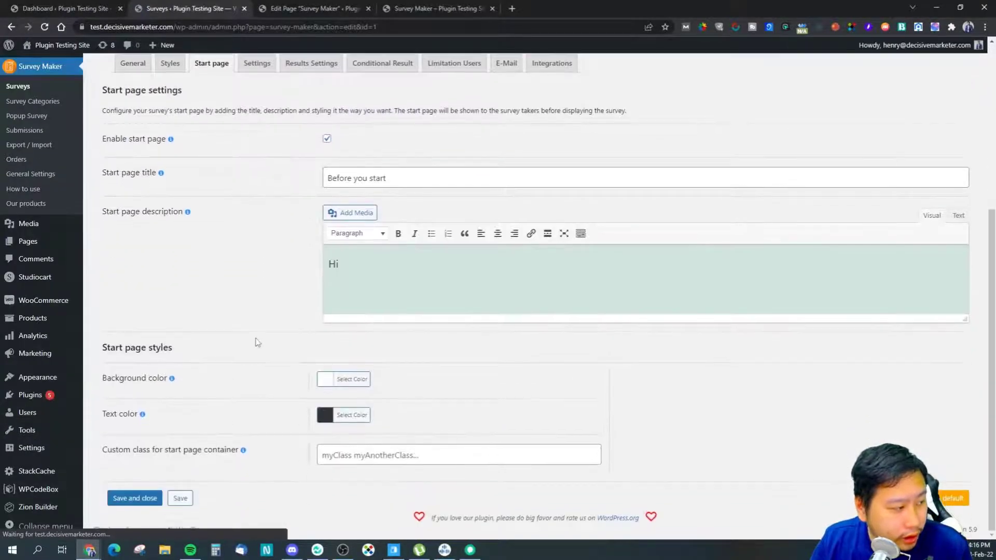
scroll(240, 284, "up", 3)
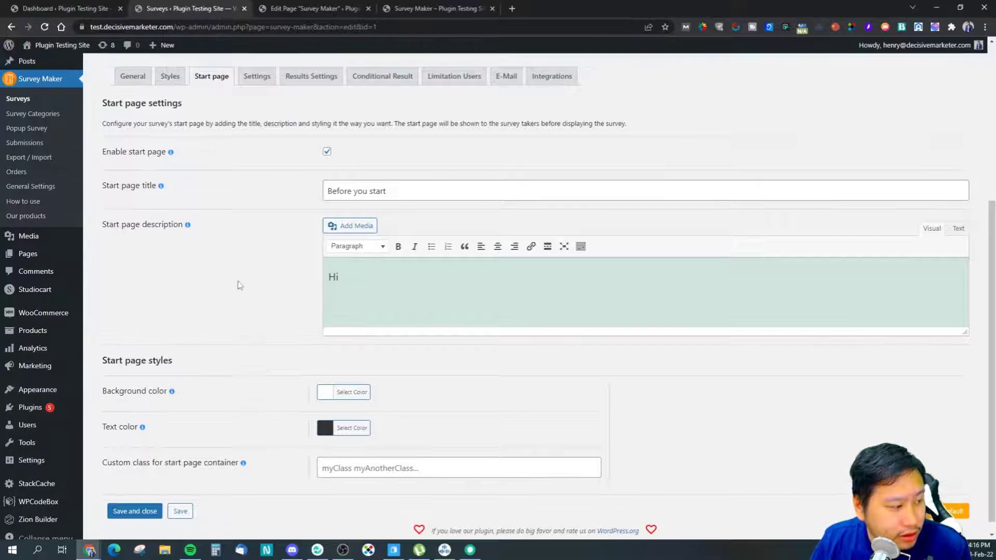
scroll(242, 289, "down", 3)
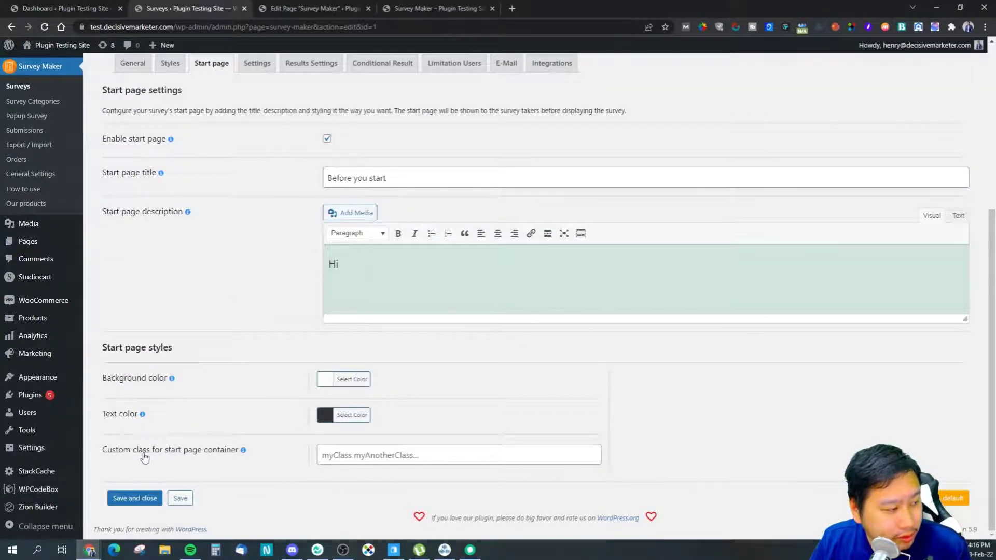
scroll(260, 225, "up", 4)
Review the survey's general behavior settings and enable full-screen mode and the live progress bar.
left_click(258, 271)
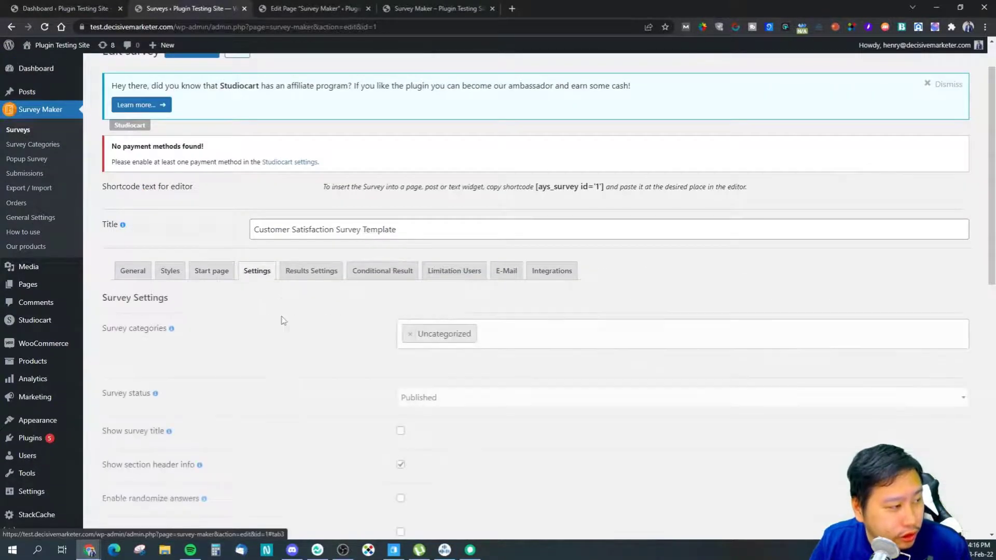
scroll(278, 379, "down", 3)
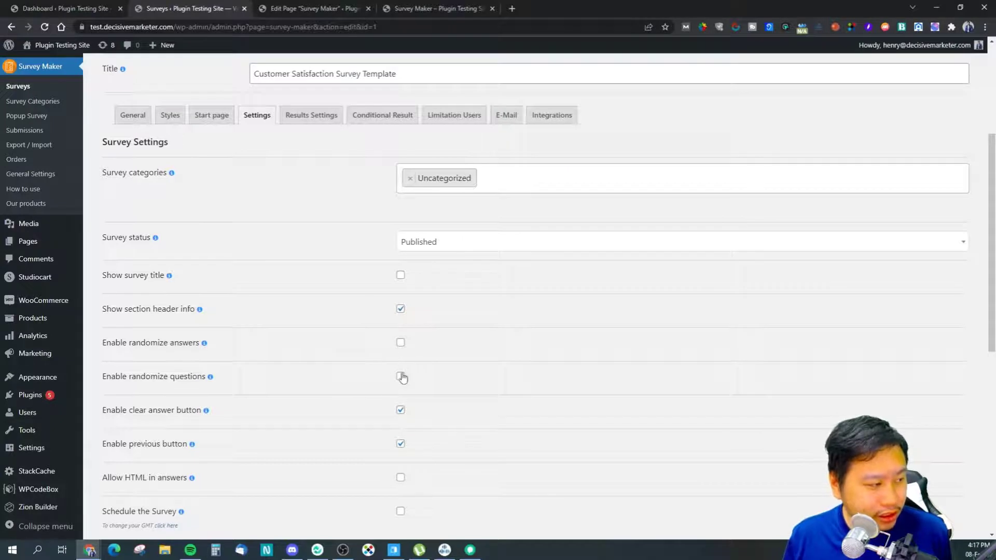
scroll(402, 373, "down", 1)
scroll(403, 371, "down", 2)
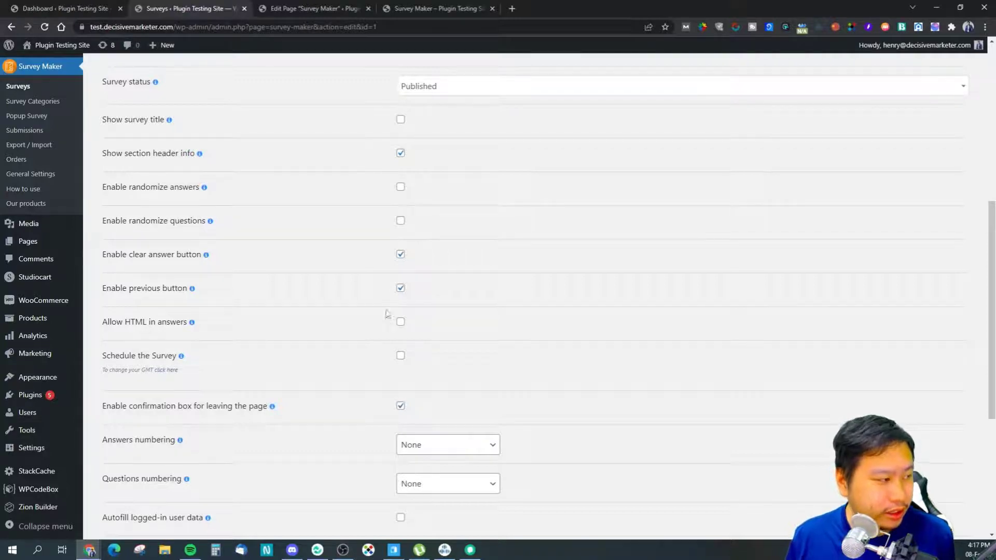
scroll(367, 337, "down", 5)
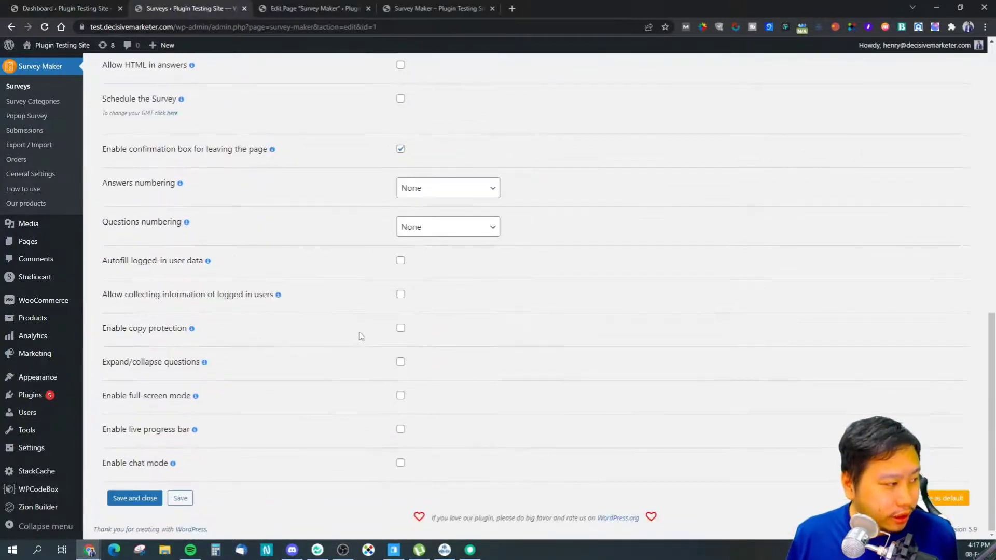
mouse_move(208, 264)
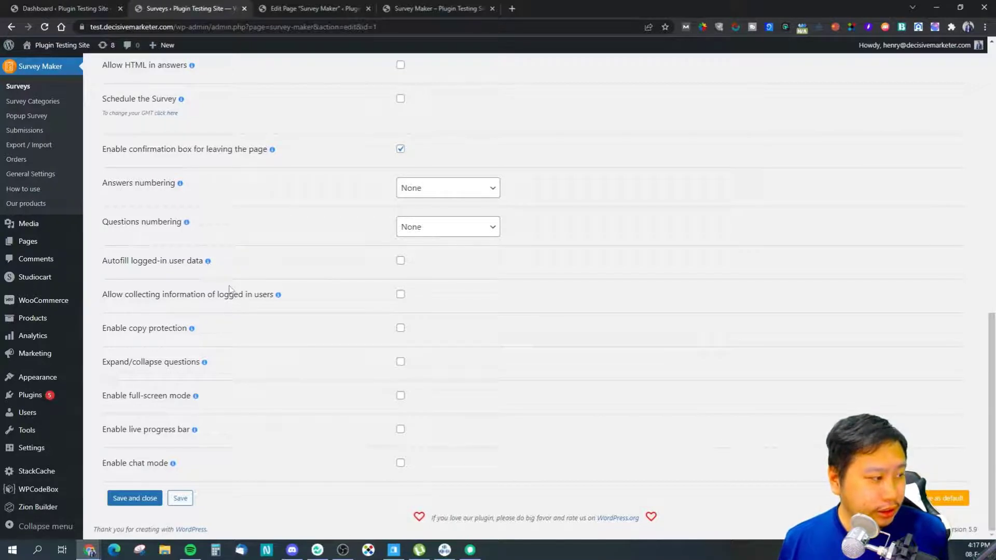
mouse_move(279, 297)
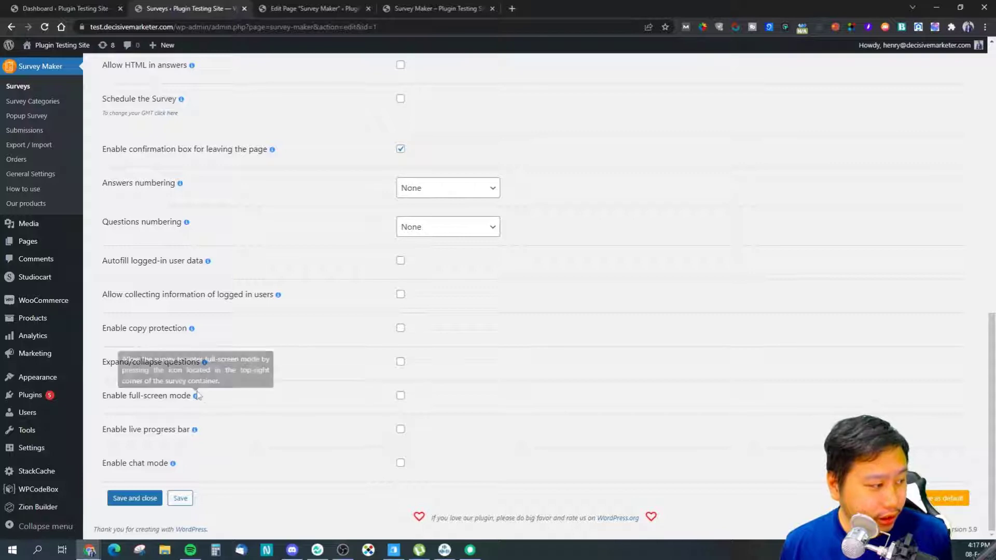
mouse_move(196, 397)
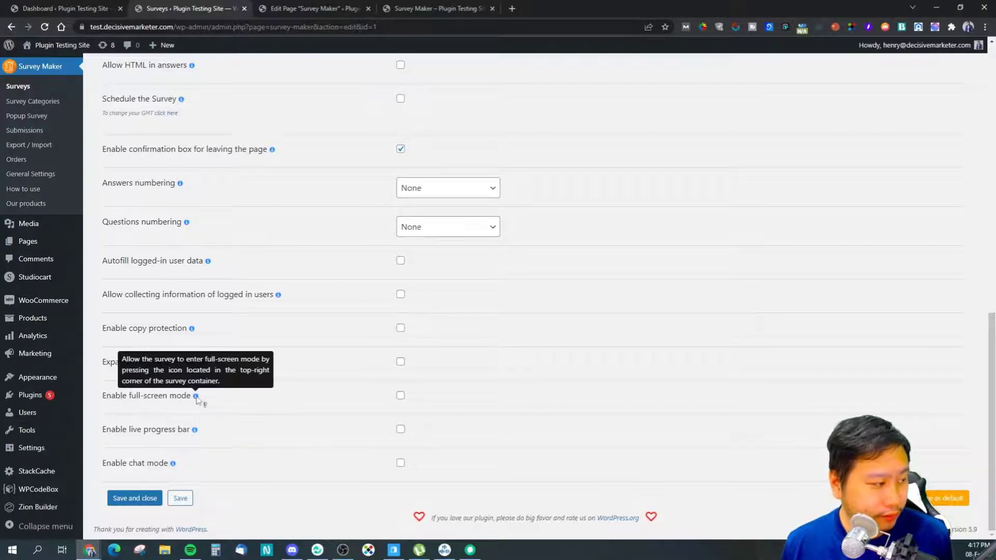
left_click(400, 396)
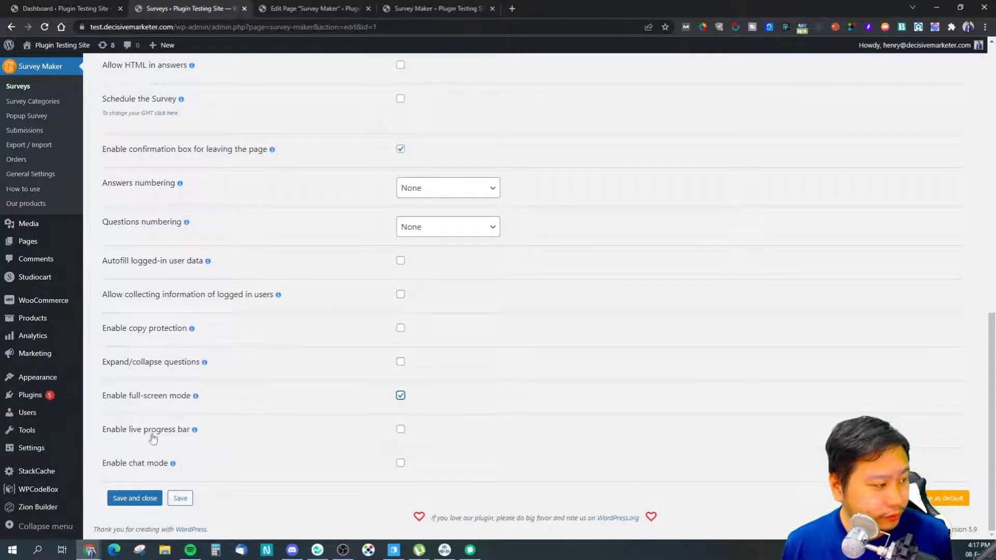
left_click(401, 430)
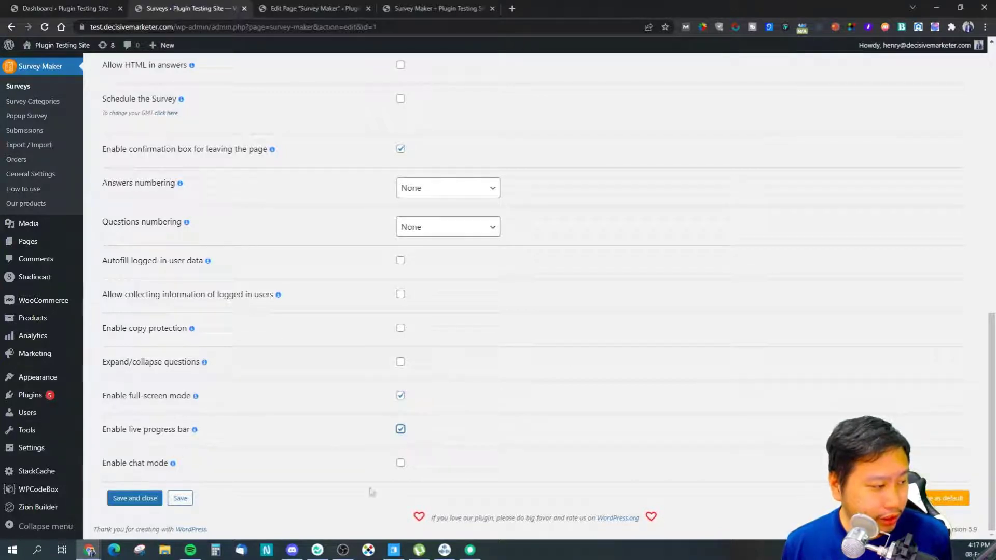
mouse_move(174, 465)
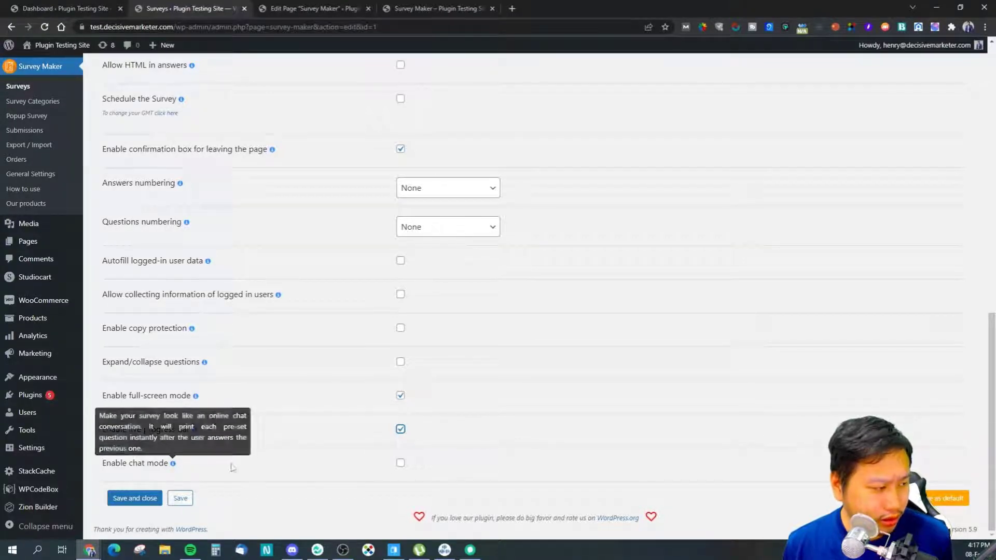
left_click(401, 463)
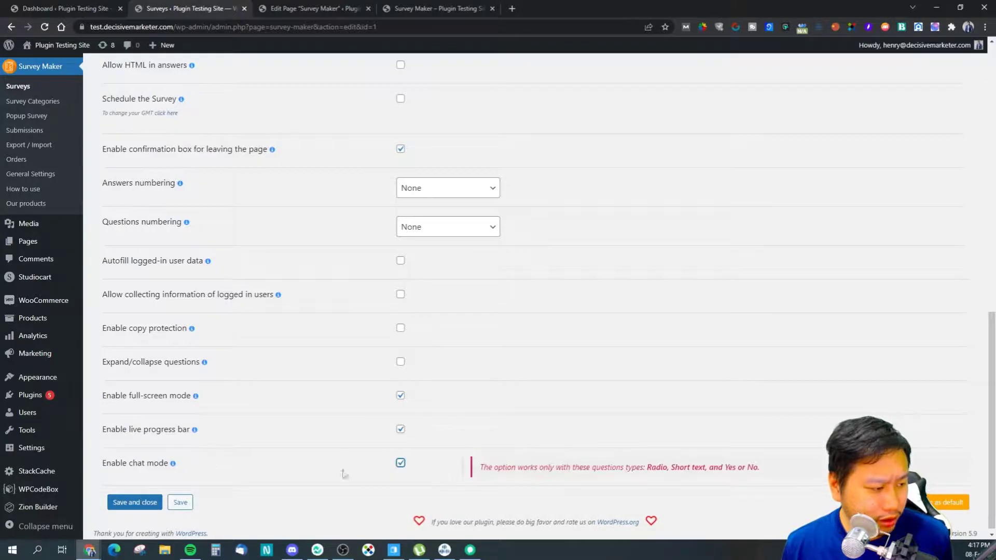
left_click(400, 462)
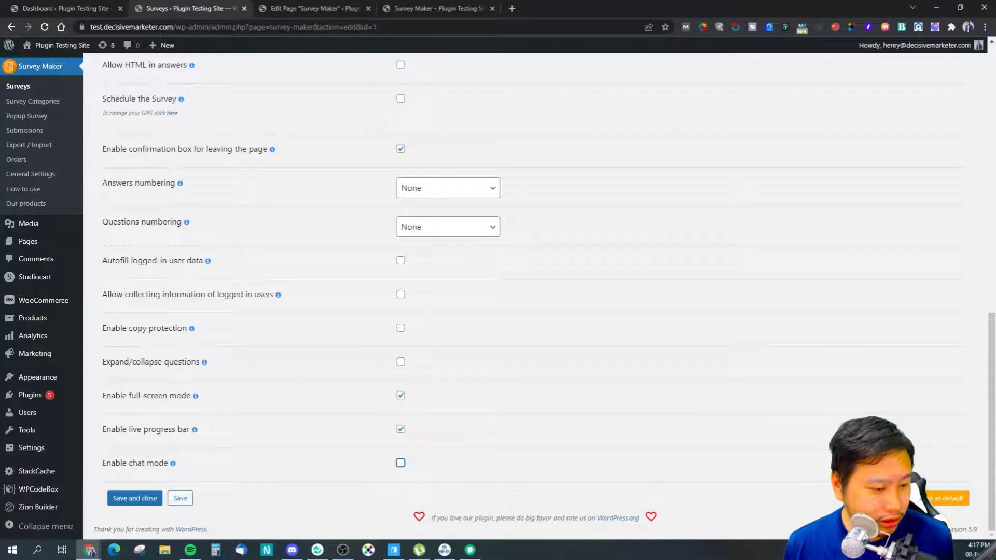
Save the current survey settings as default and save the survey with full-screen mode and the live progress bar enabled.
left_click(945, 502)
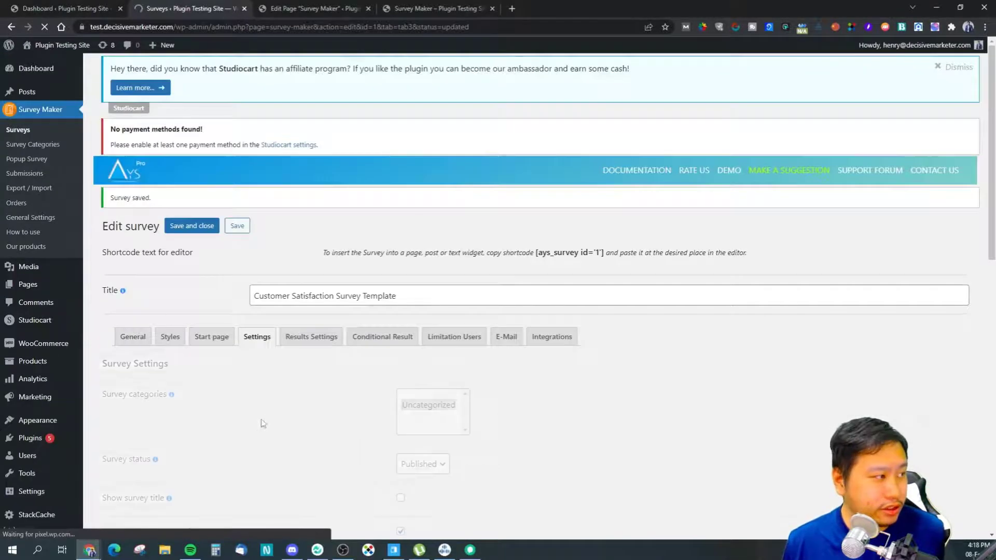
scroll(273, 400, "down", 6)
scroll(289, 392, "down", 5)
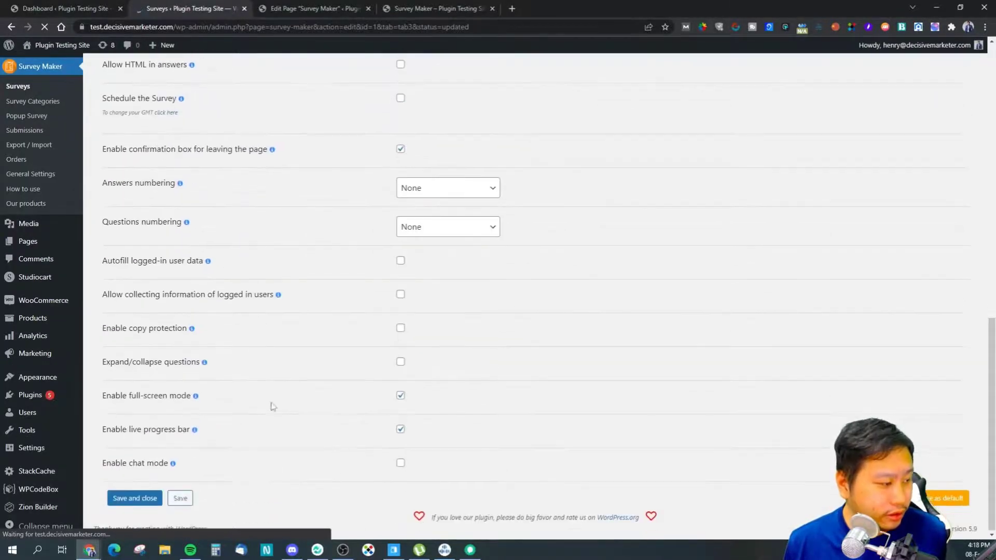
left_click(179, 498)
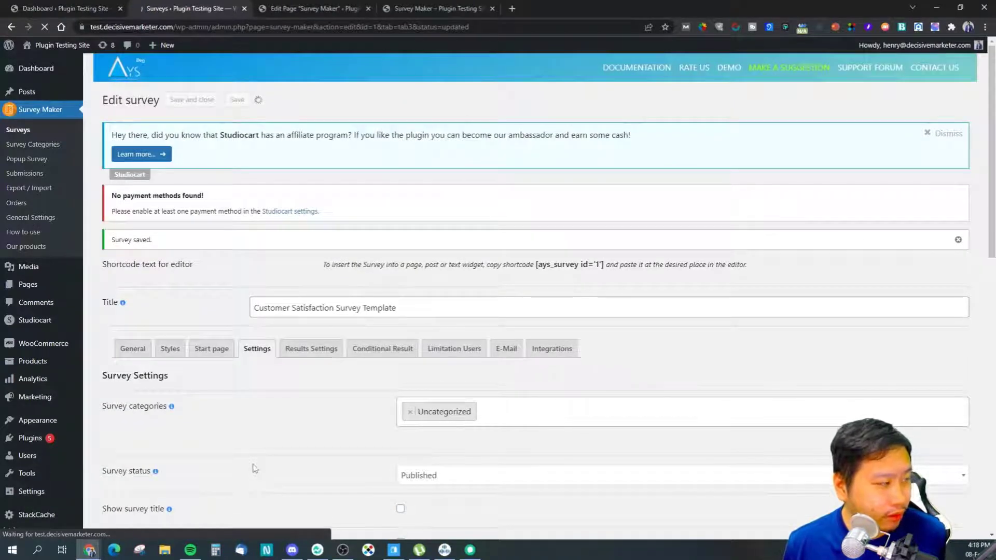
scroll(254, 469, "down", 10)
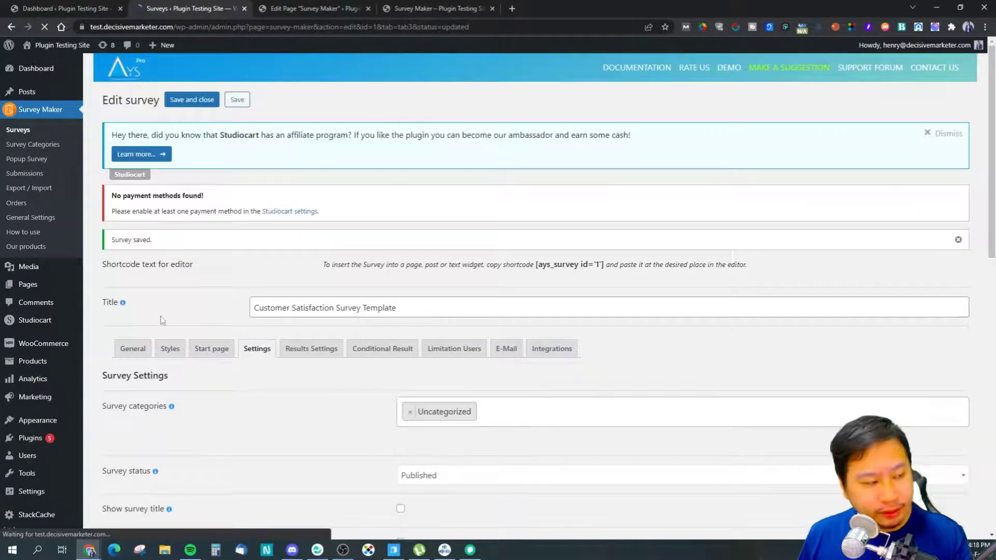
scroll(161, 320, "down", 12)
Reload the live survey page, expand the survey to full screen and start it.
left_click(415, 8)
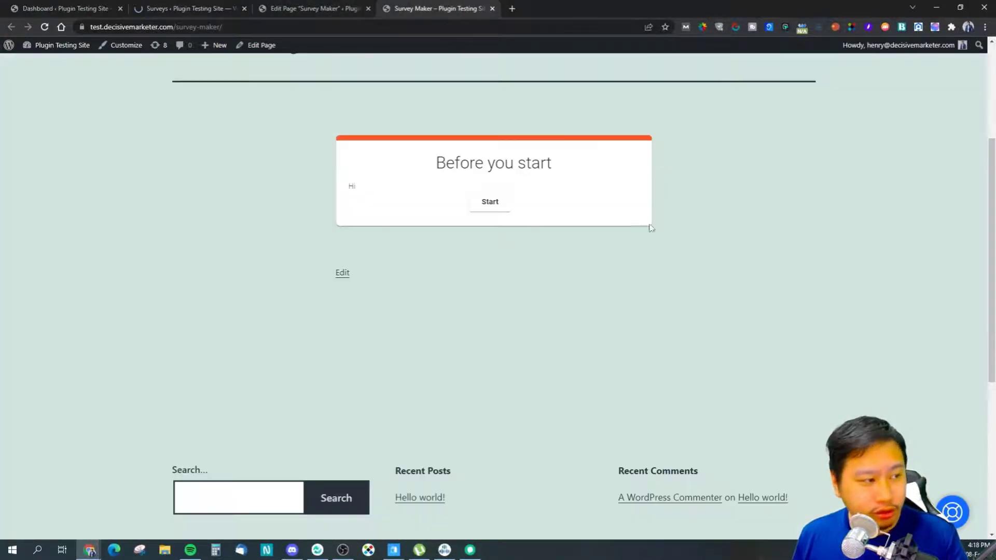
key("F5")
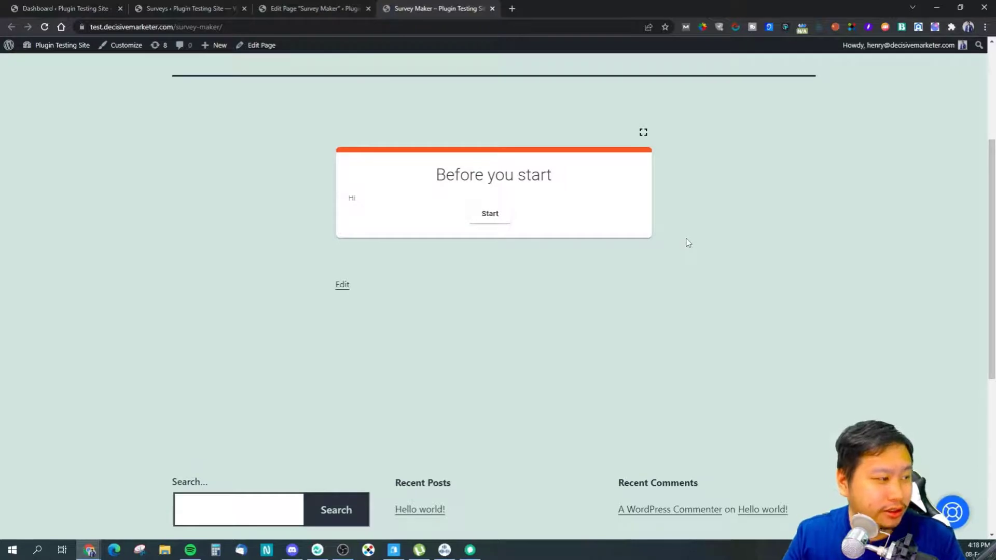
left_click(643, 133)
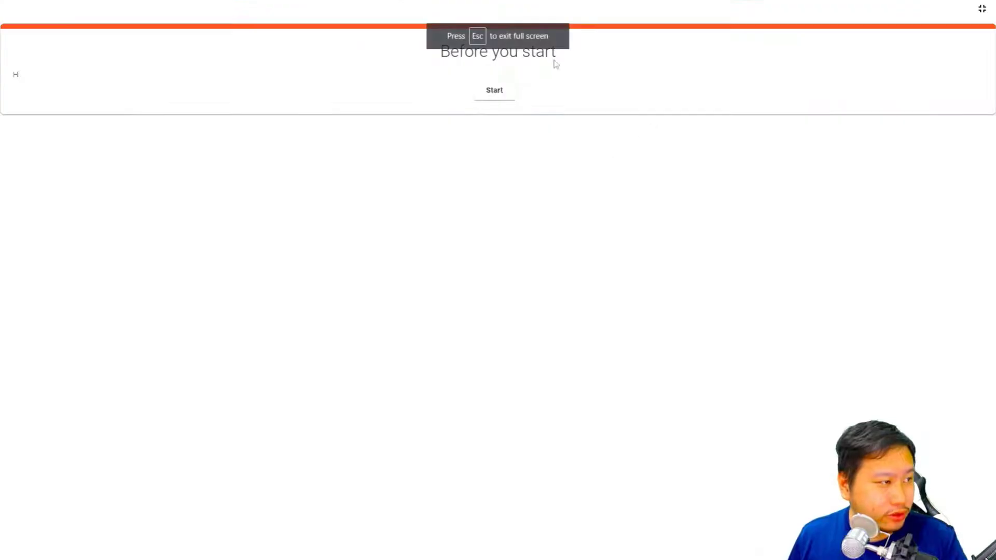
left_click(497, 91)
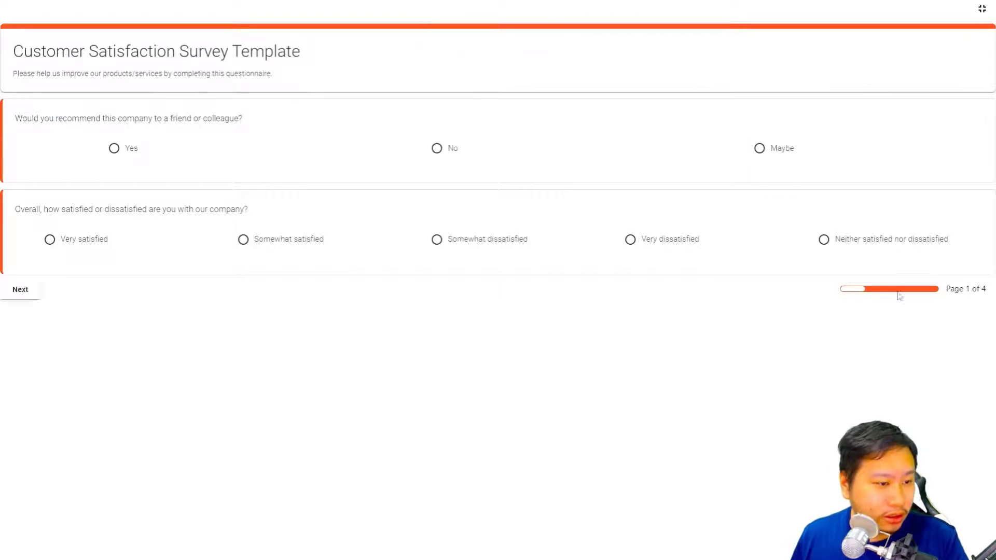
Test the progress bar by answering Yes and Very satisfied, advancing to the second survey page, and exit full screen.
left_click(114, 148)
left_click(59, 240)
left_click(18, 296)
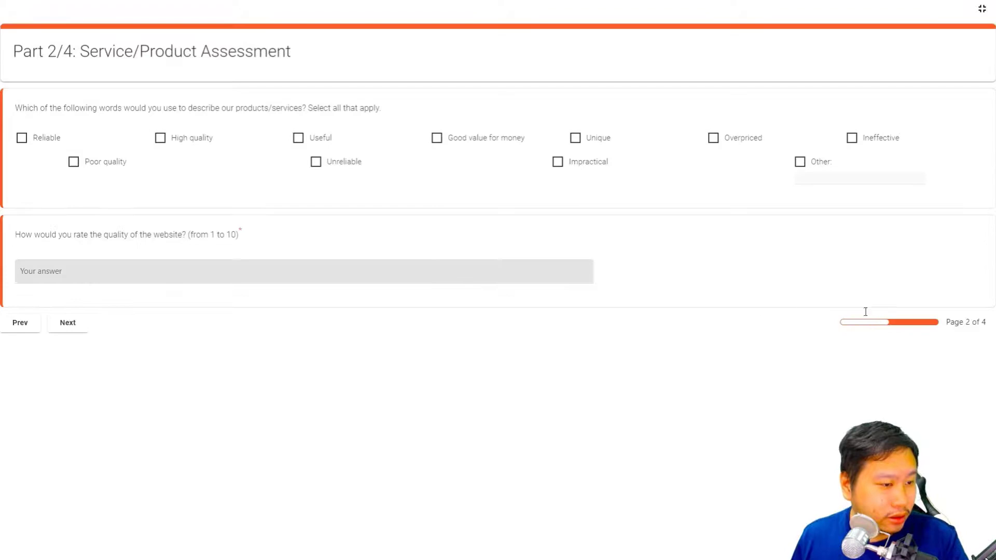
left_click(981, 8)
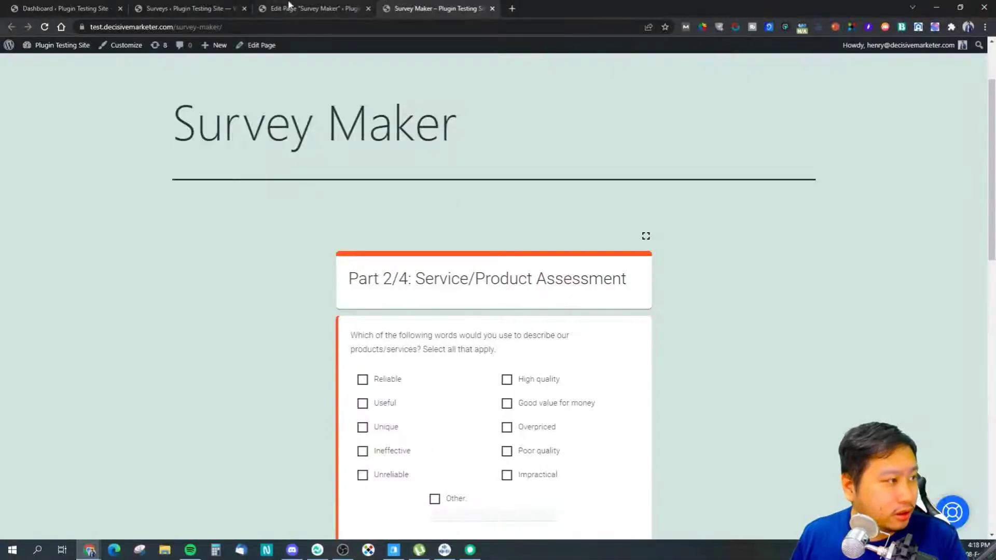
Return to the survey editor, enable chat mode, check its supported question types and save the survey.
left_click(176, 8)
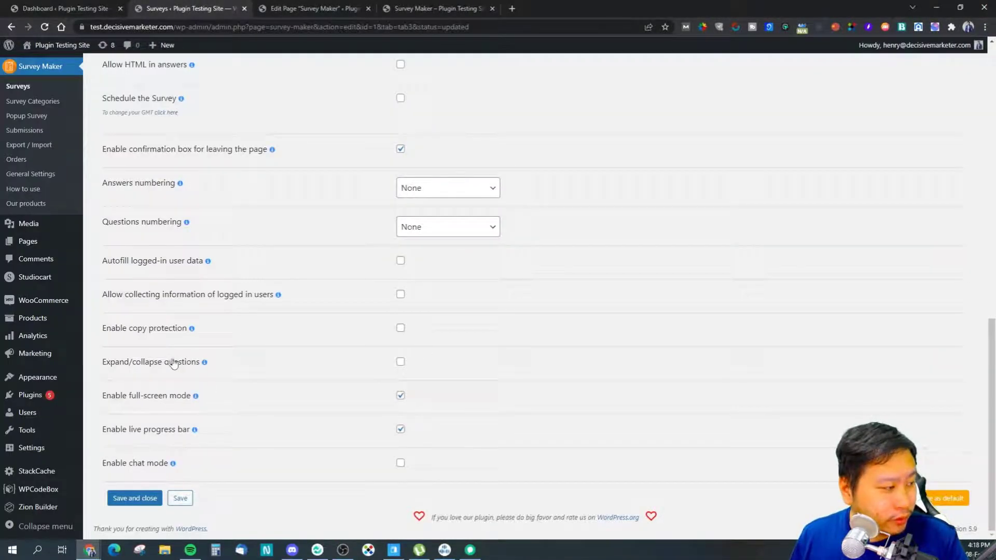
left_click(400, 463)
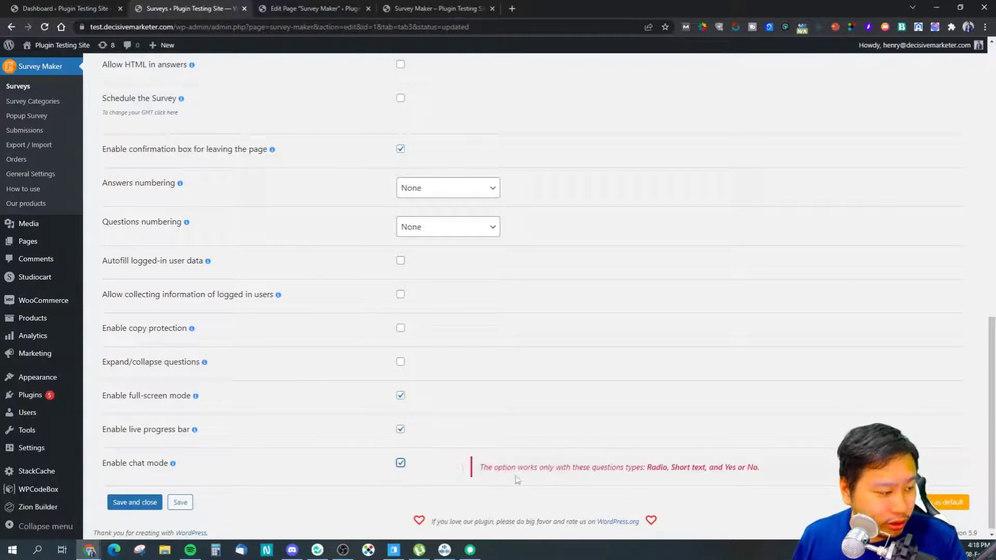
left_click_drag(653, 468, 735, 470)
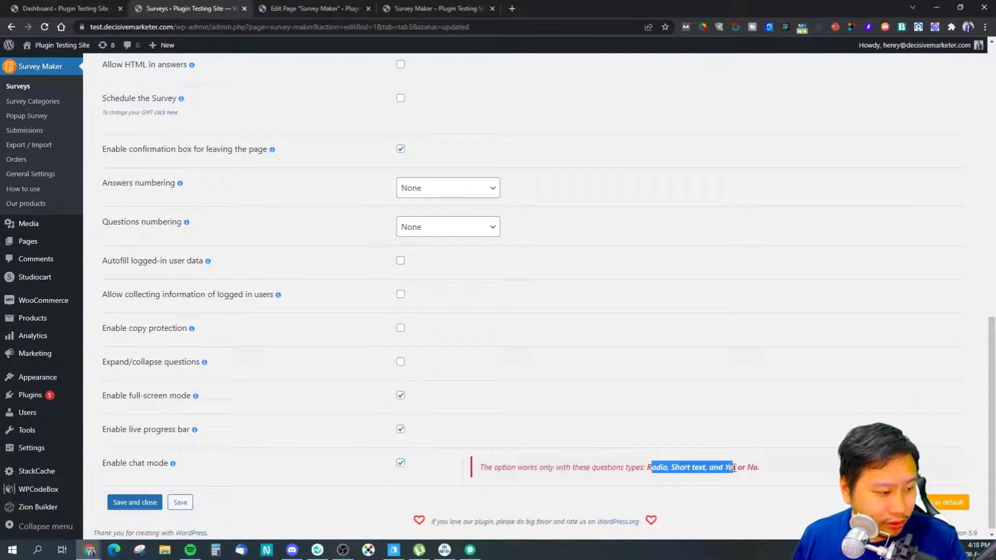
left_click(725, 471)
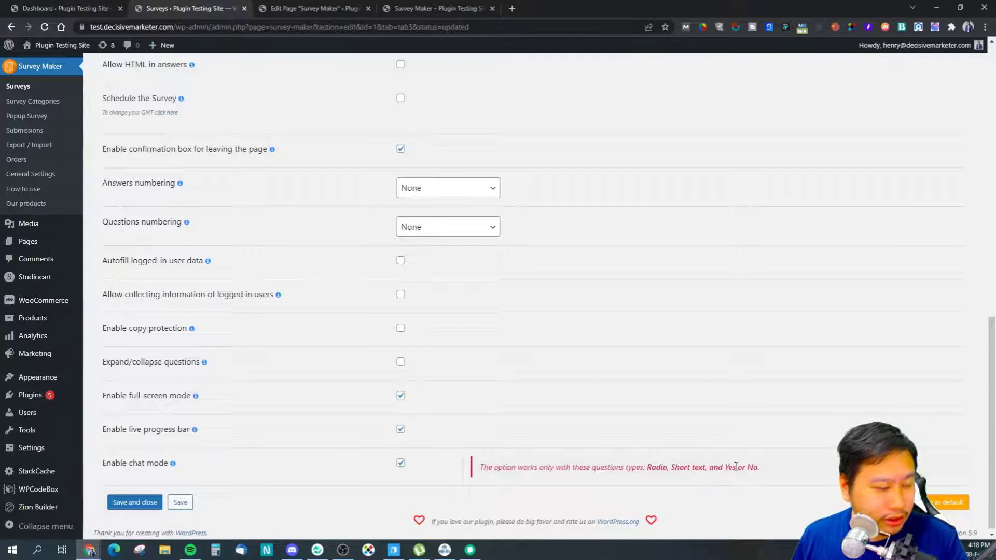
left_click(188, 506)
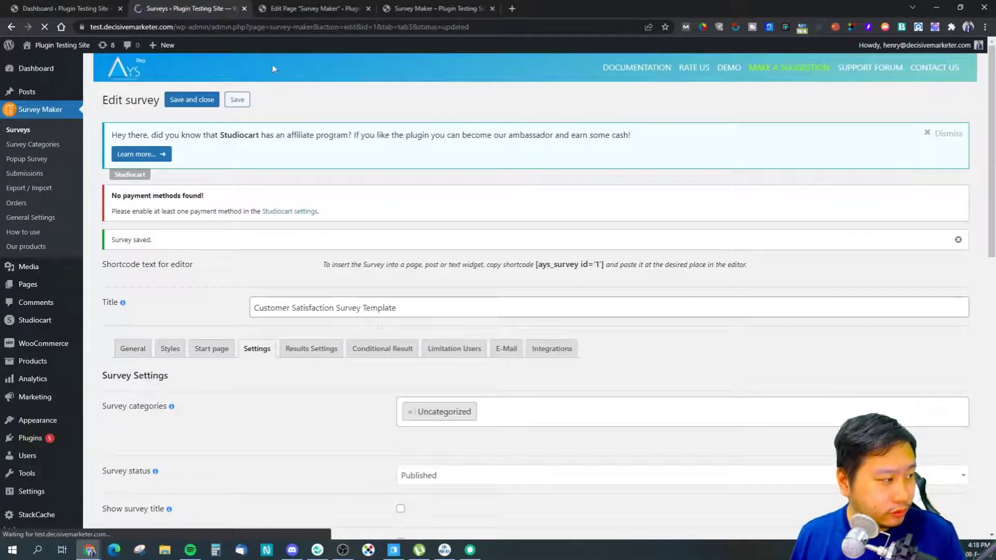
Reload the live survey page and complete the chat-style survey, answering Yes and Somewhat satisfied.
left_click(415, 8)
key("F5")
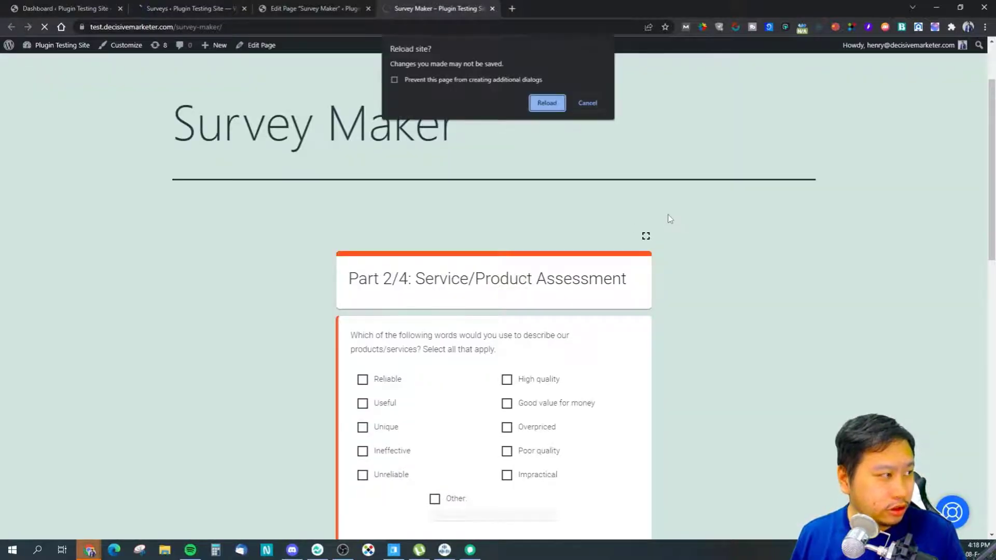
left_click(547, 104)
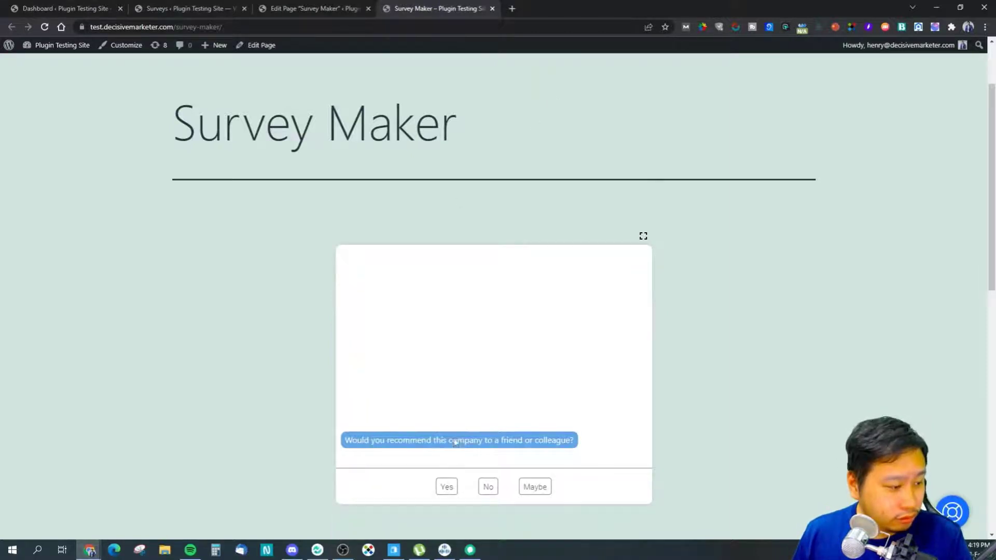
left_click(446, 487)
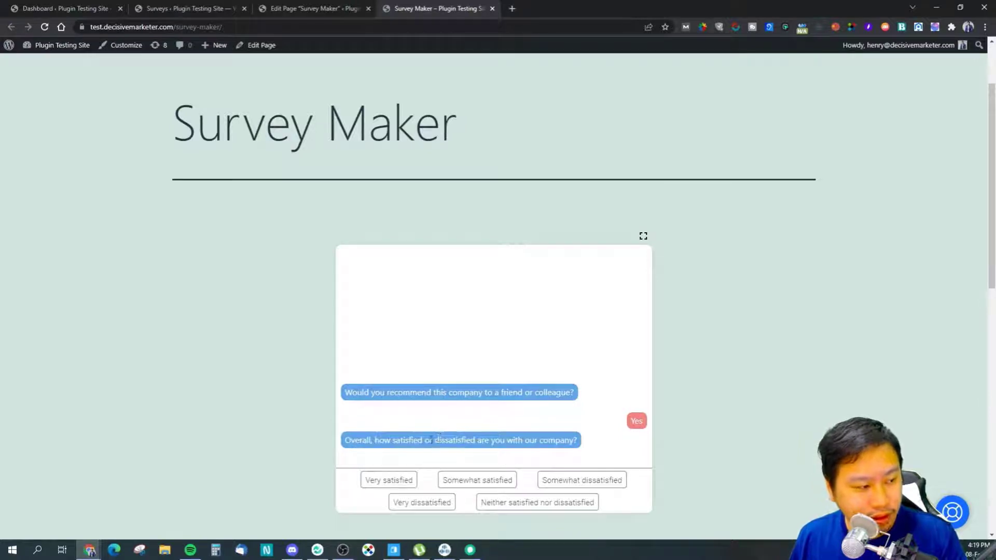
left_click(477, 481)
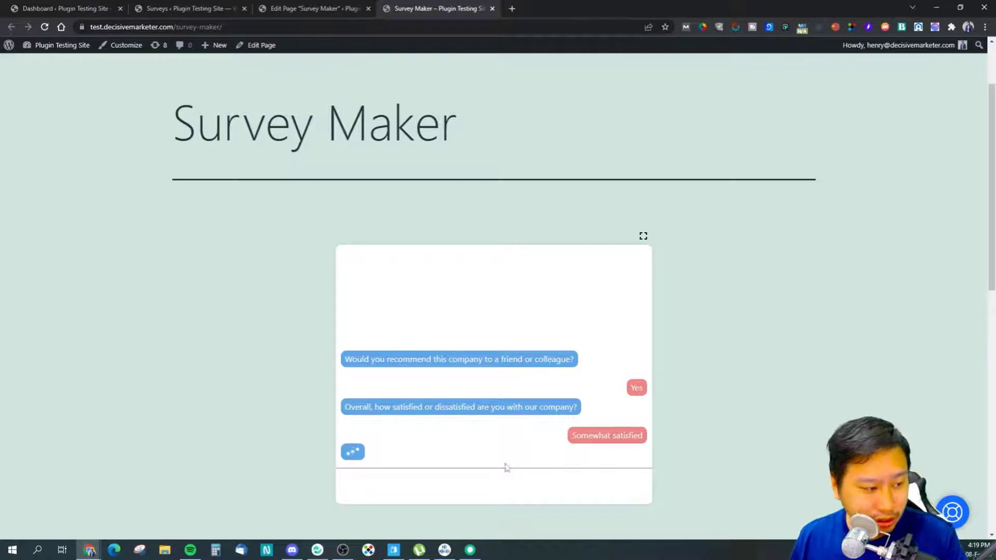
scroll(498, 458, "down", 3)
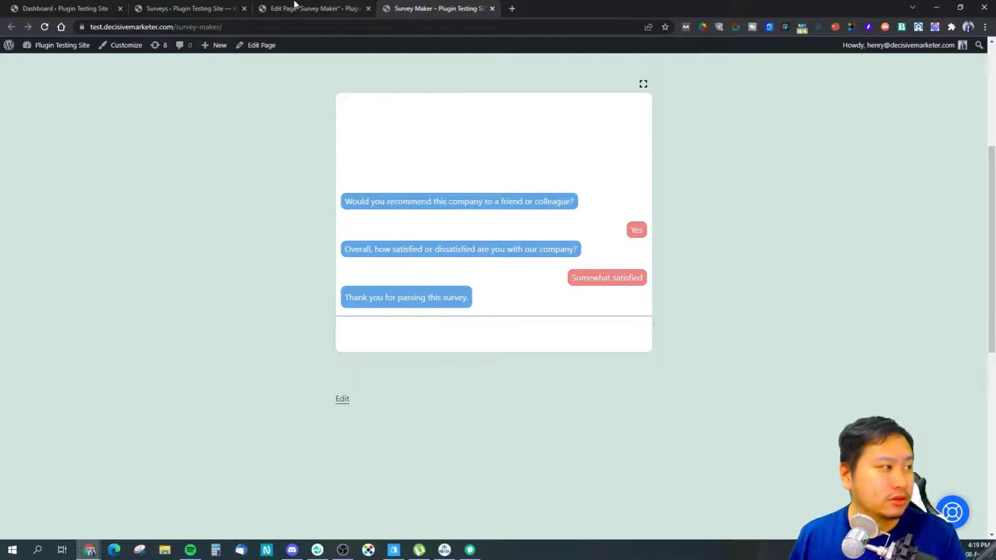
Compare the survey's general settings and chat mode question type limits with the completed chat on the live page.
left_click(206, 7)
scroll(327, 371, "down", 8)
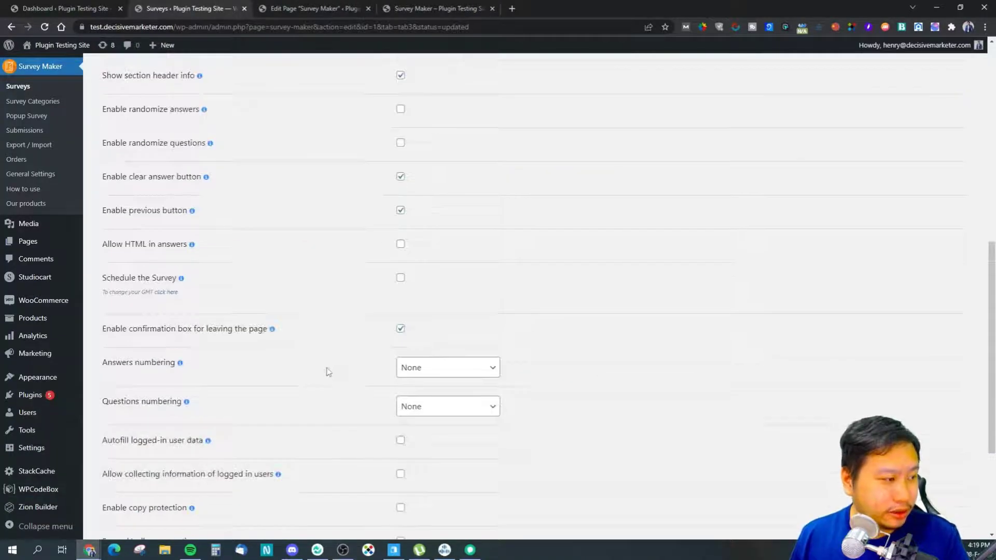
scroll(328, 371, "down", 4)
scroll(326, 373, "up", 12)
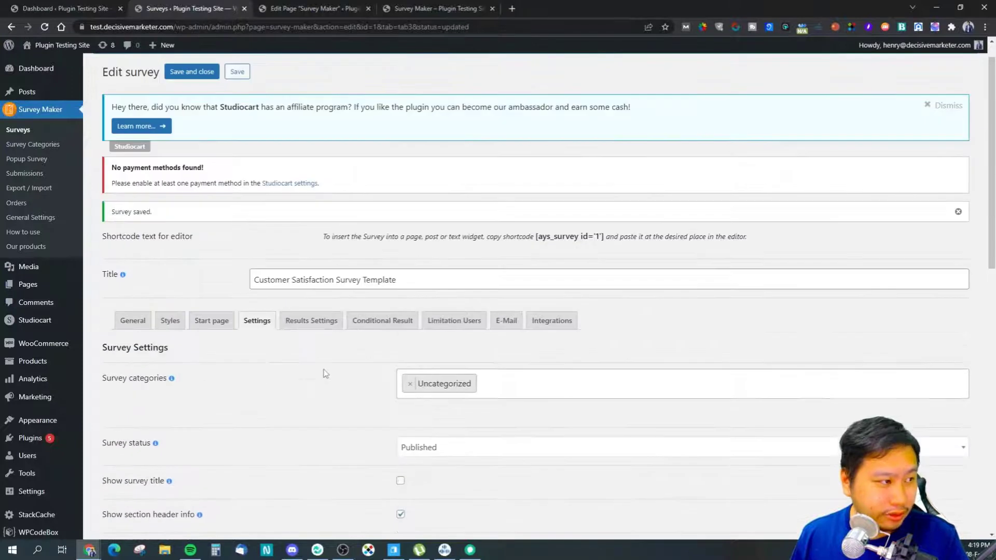
left_click(430, 8)
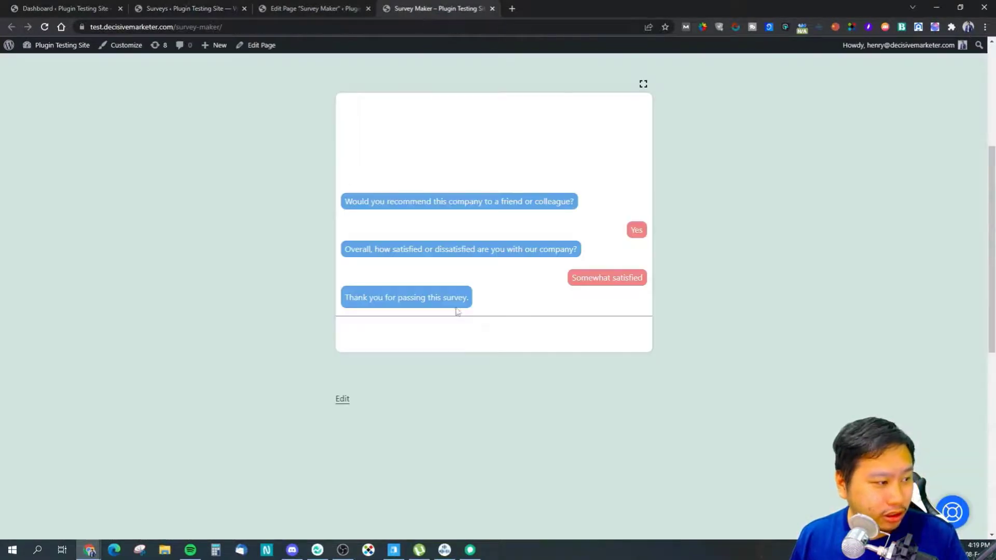
left_click(205, 5)
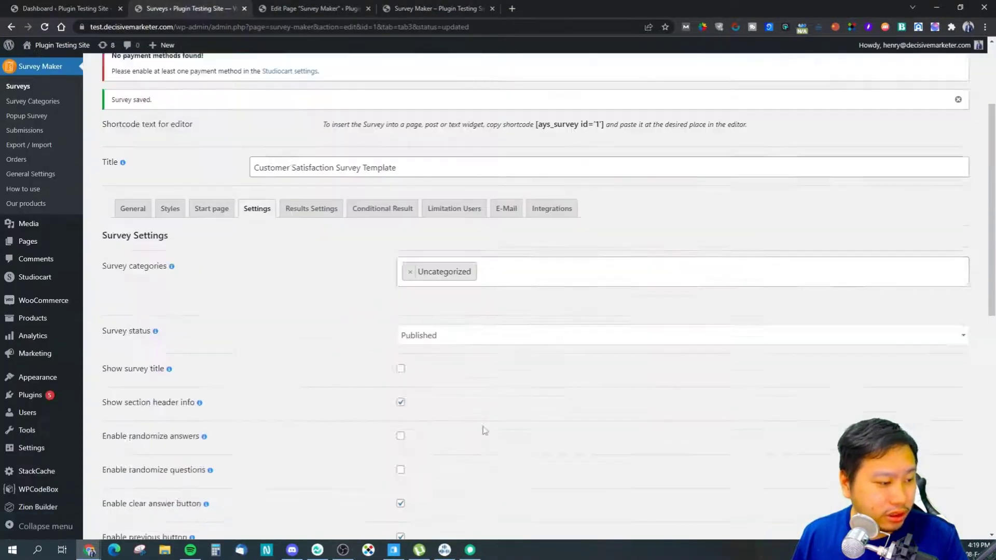
scroll(484, 425, "down", 10)
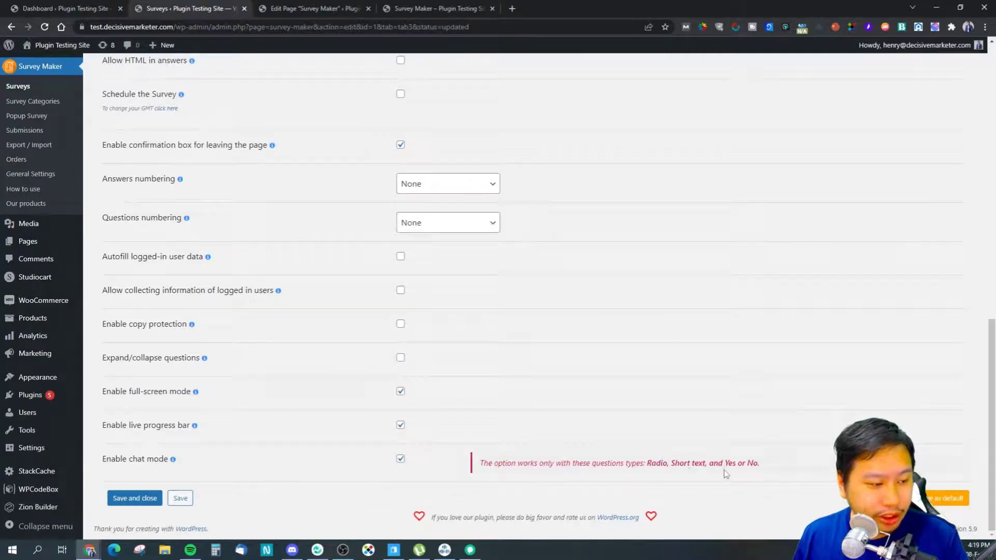
scroll(431, 388, "up", 9)
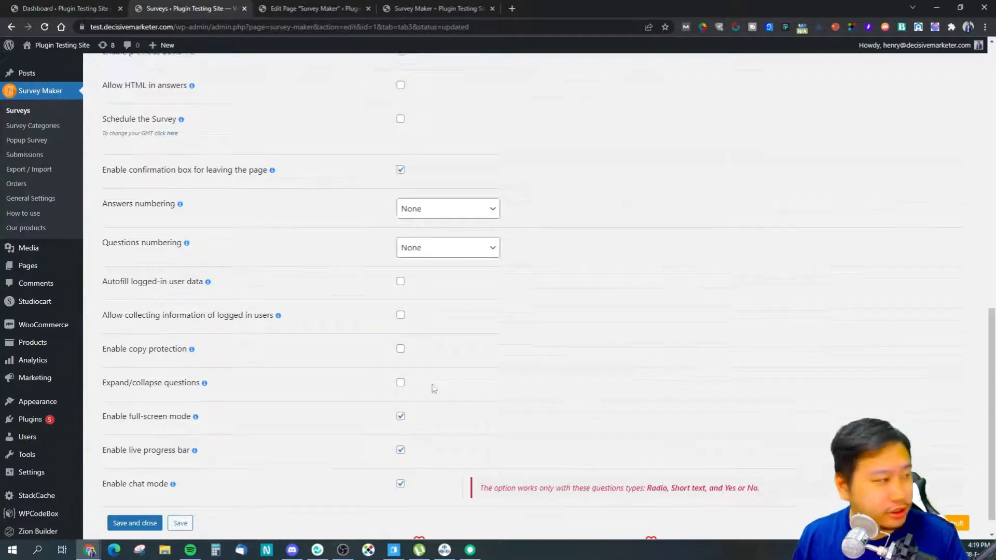
Review the survey's results settings alongside the live page and enable showing the social buttons.
left_click(313, 167)
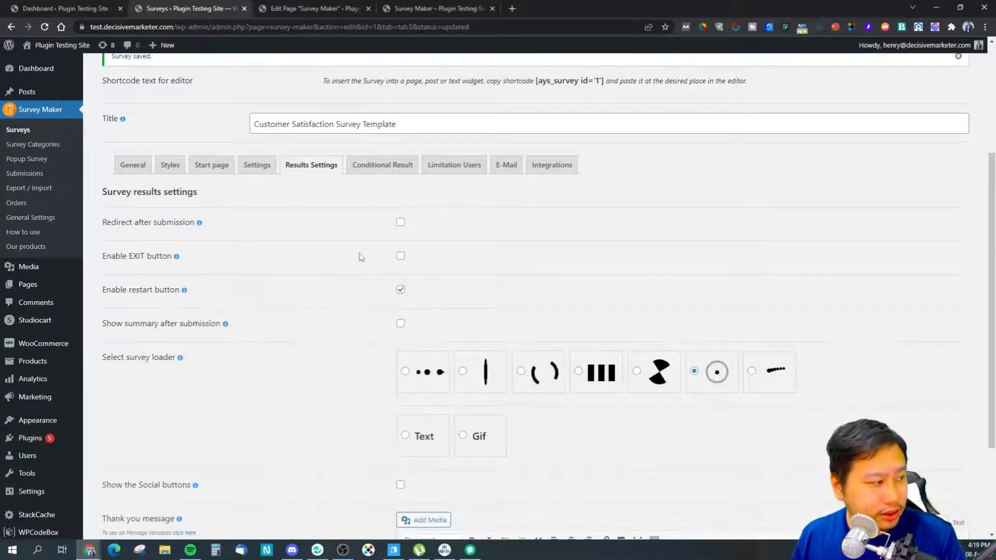
left_click(409, 5)
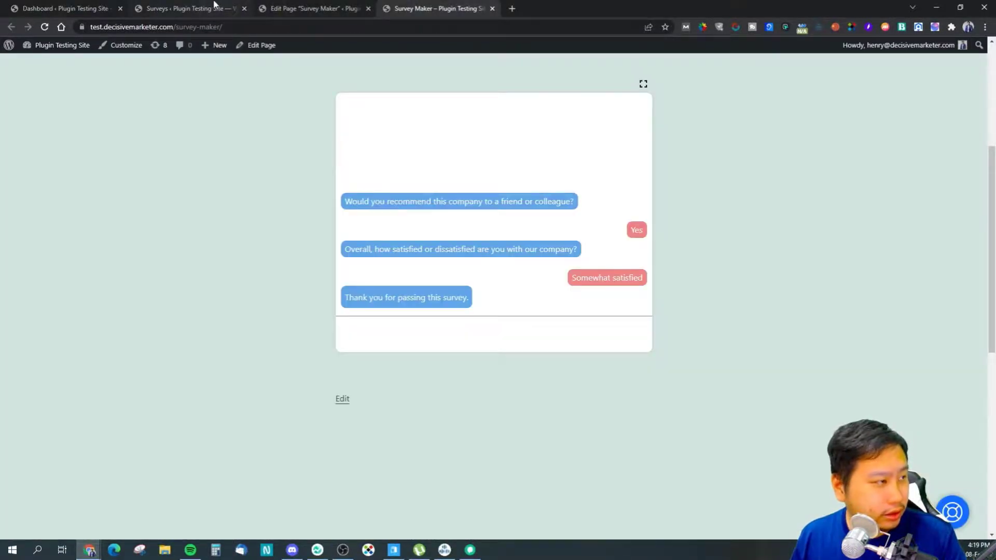
left_click(190, 6)
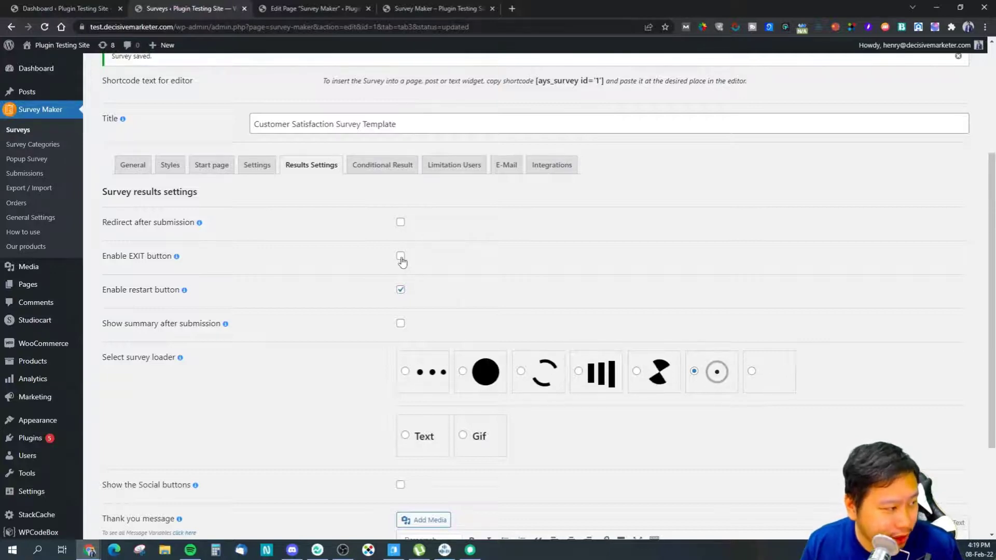
scroll(405, 294, "down", 3)
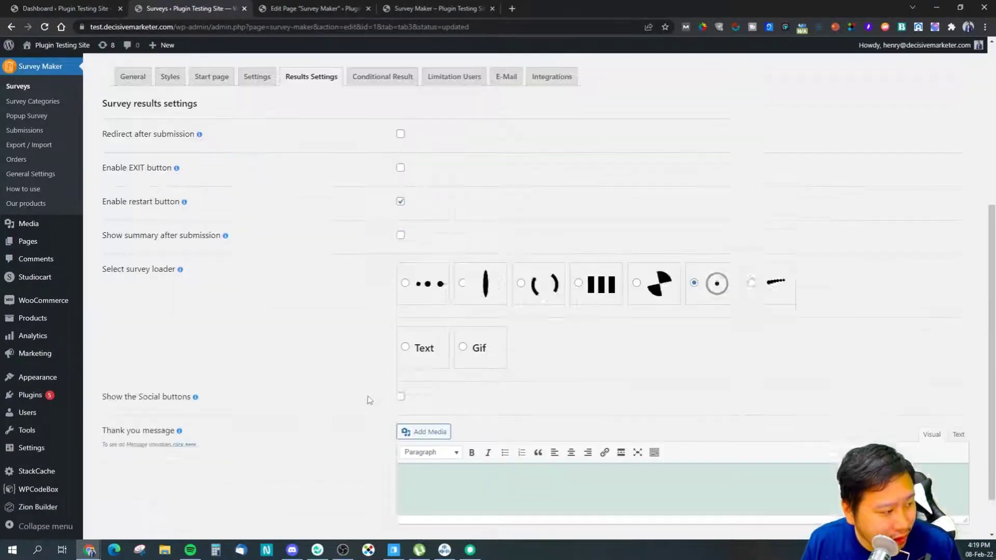
left_click(400, 345)
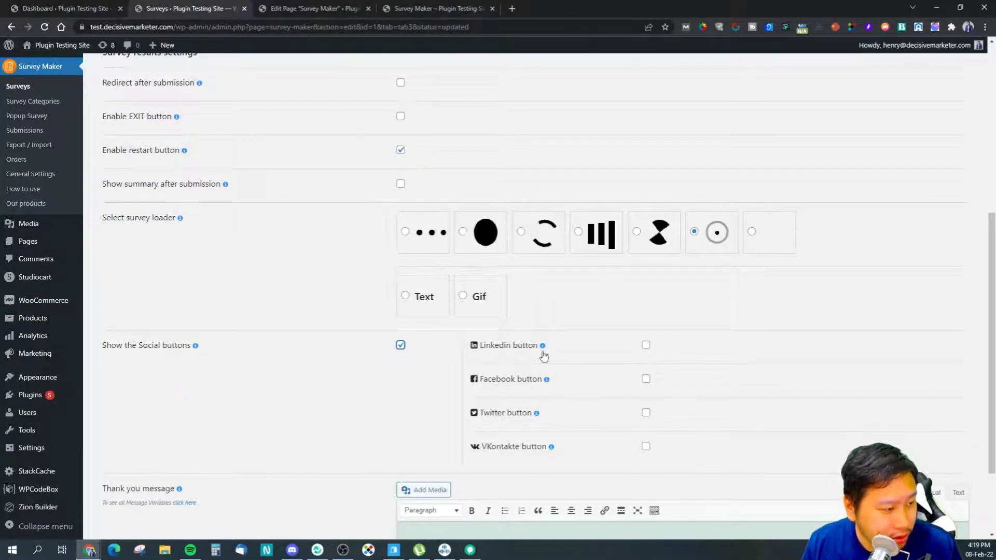
mouse_move(543, 346)
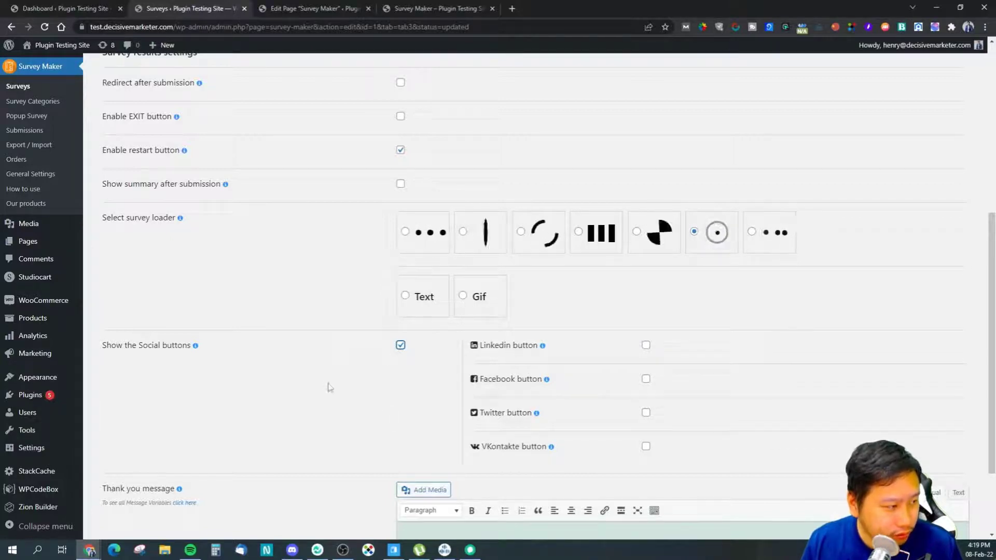
Turn off the option to show the social buttons in the survey results settings.
left_click(400, 344)
left_click(467, 419)
scroll(301, 396, "up", 6)
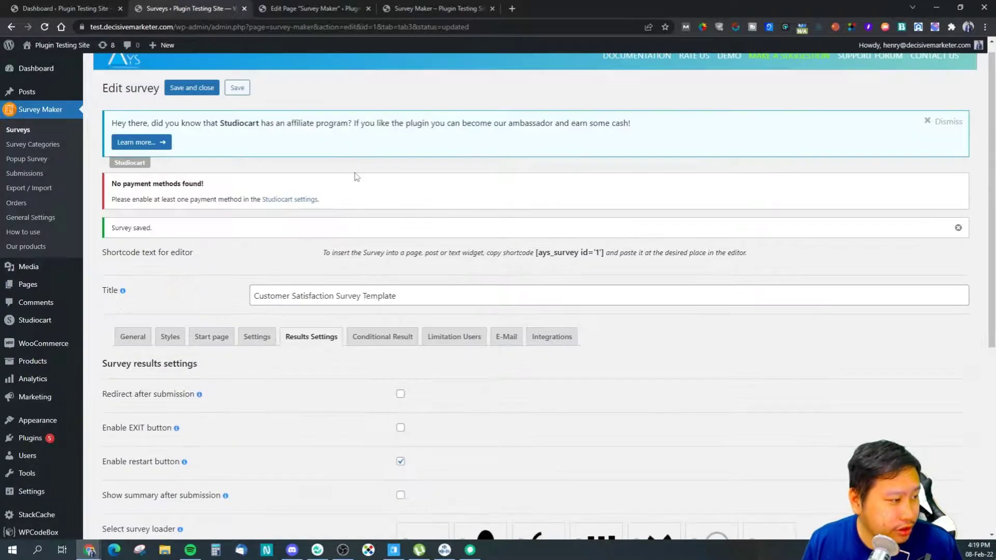
Add a conditional result for a Yes answer to "Would you recommend this company to a friend or colleague?", briefly trying a second And condition.
left_click(371, 336)
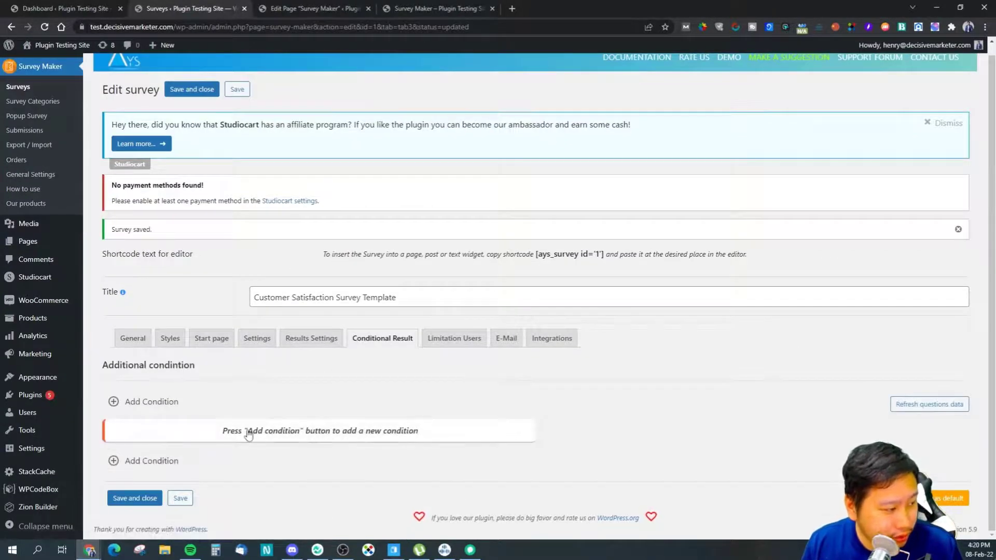
left_click(148, 460)
left_click(168, 220)
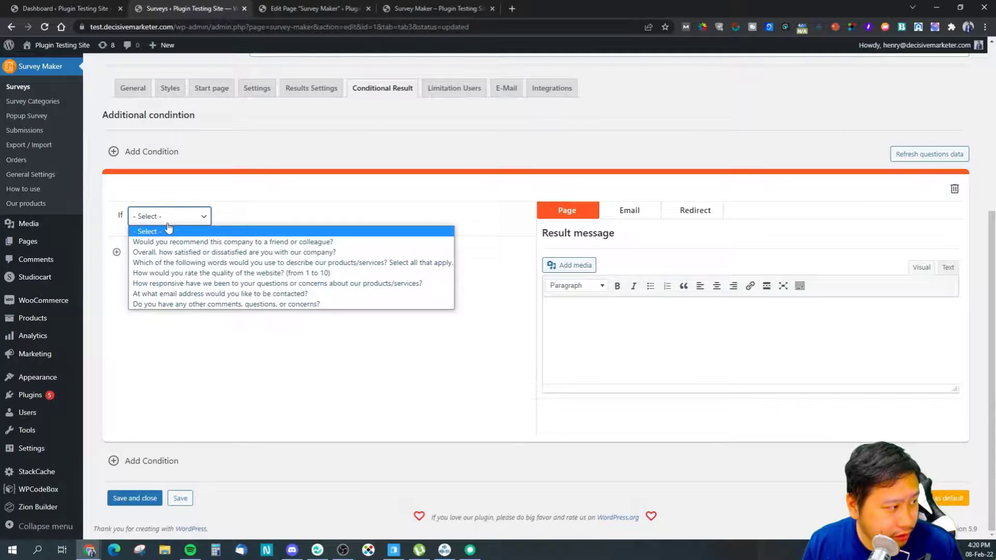
left_click(150, 241)
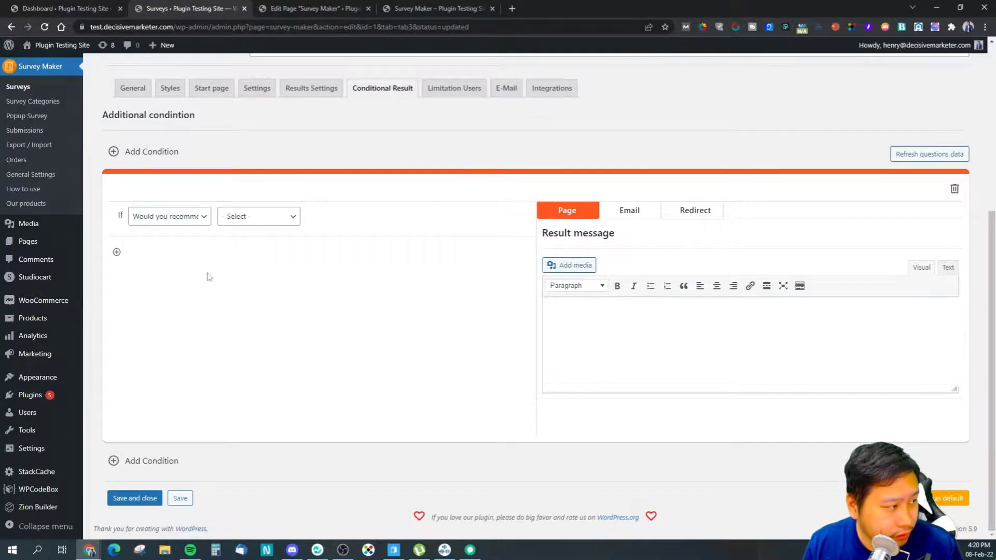
left_click(243, 216)
left_click(236, 236)
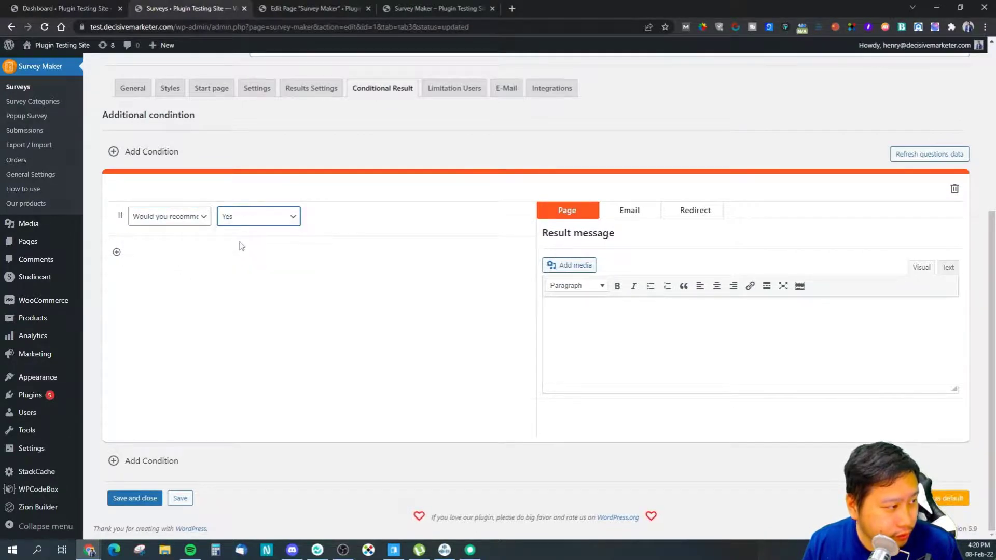
left_click(118, 252)
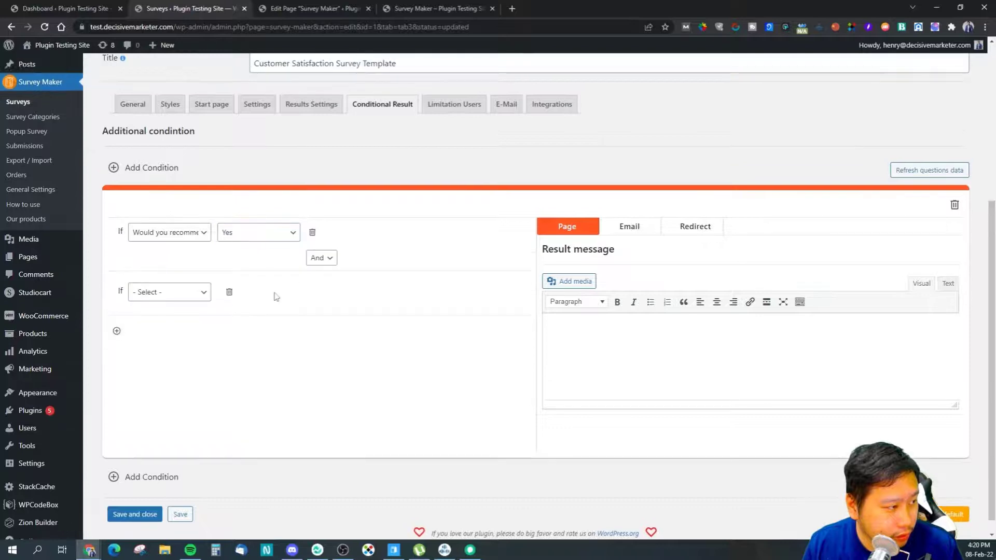
left_click(229, 292)
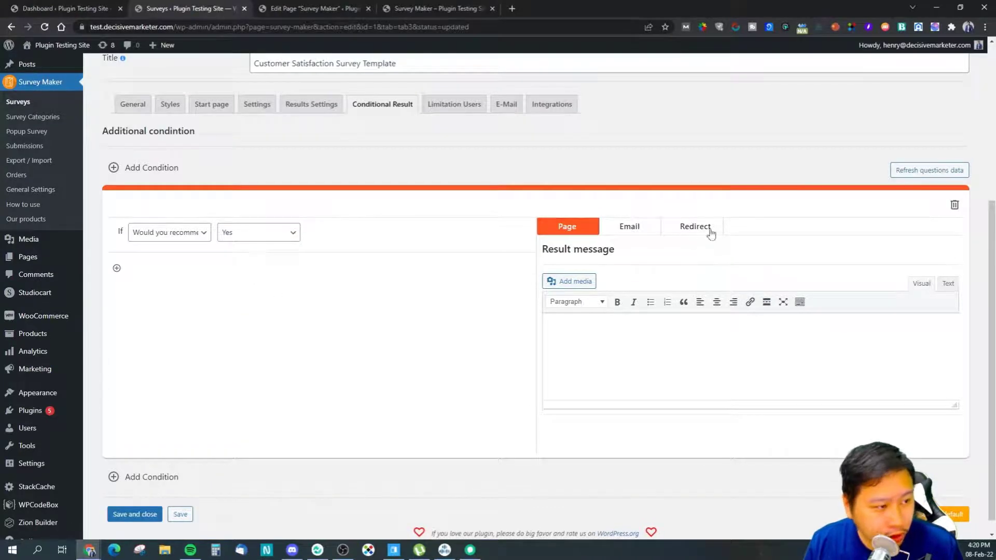
Examine the condition's redirect, email and page result message options.
left_click(687, 228)
left_click(704, 251)
left_click(671, 295)
left_click(565, 226)
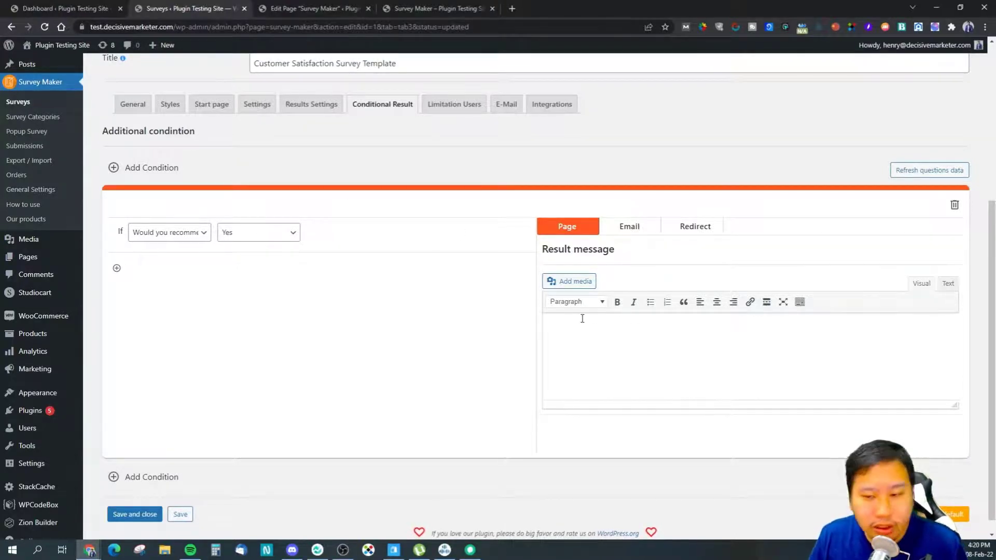
left_click(609, 224)
left_click(574, 235)
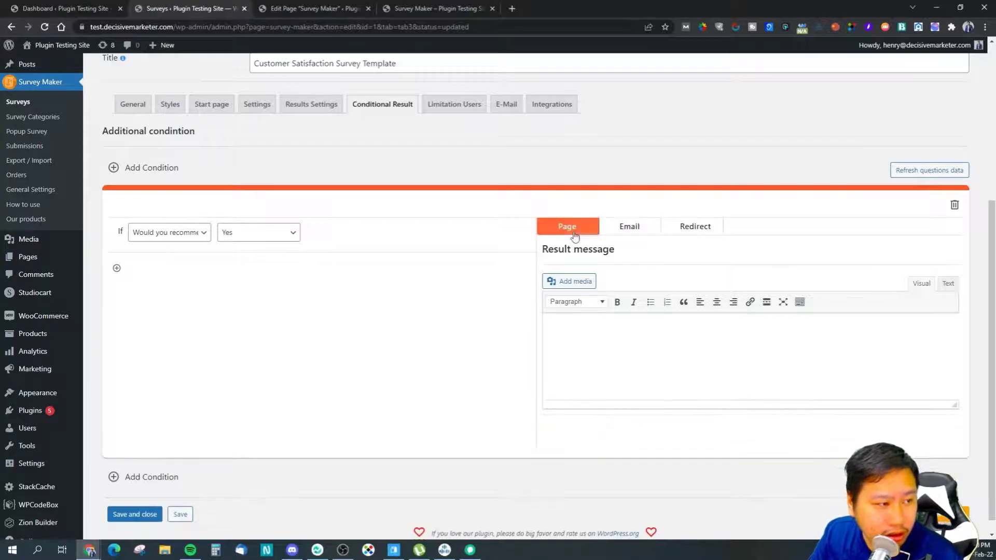
left_click(618, 355)
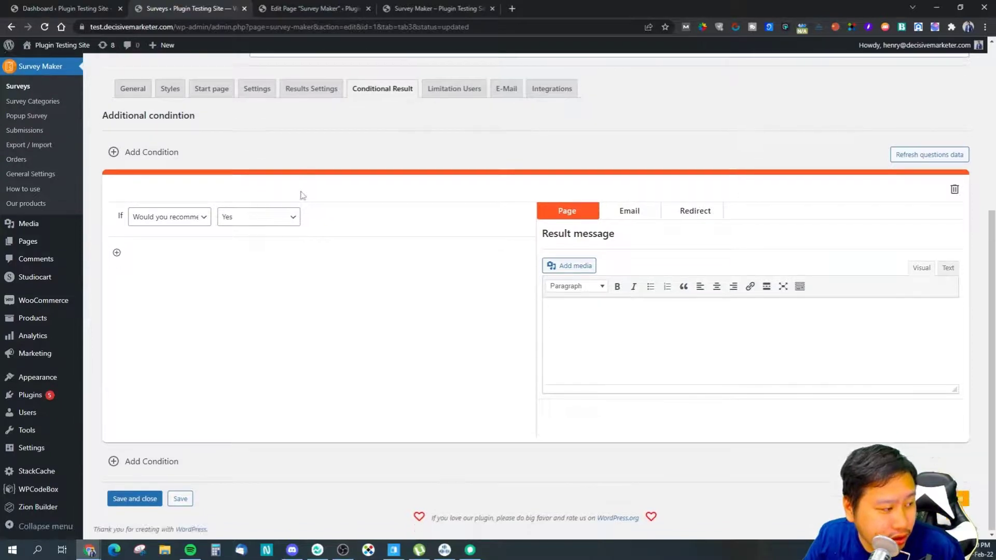
Review the survey's user limitation settings, including the user role and survey password explanations.
scroll(301, 193, "up", 4)
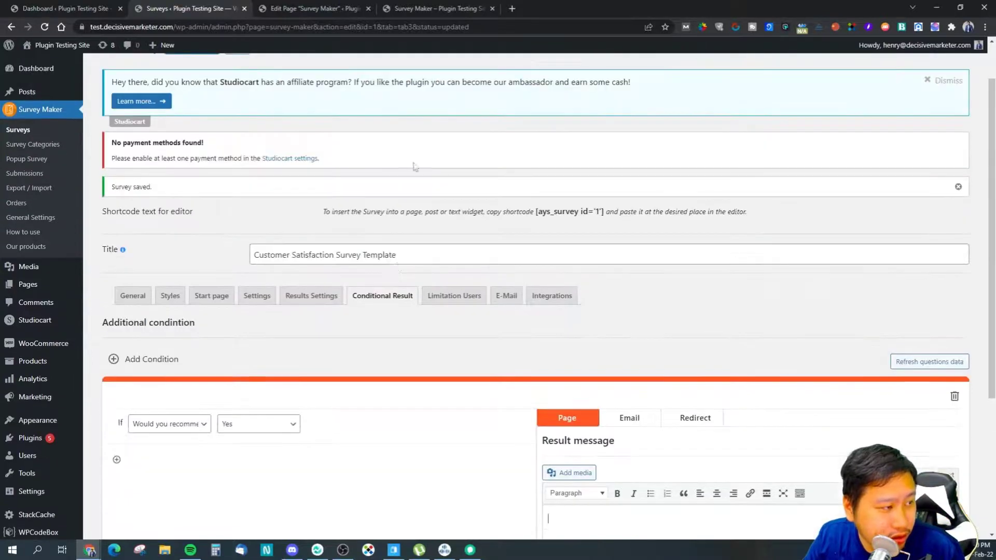
left_click(440, 297)
scroll(218, 344, "down", 1)
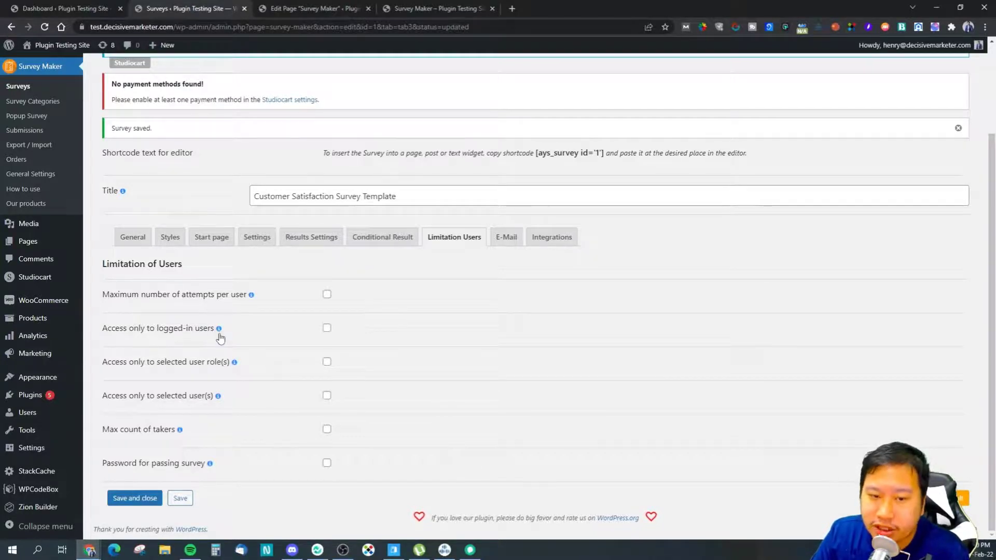
mouse_move(235, 363)
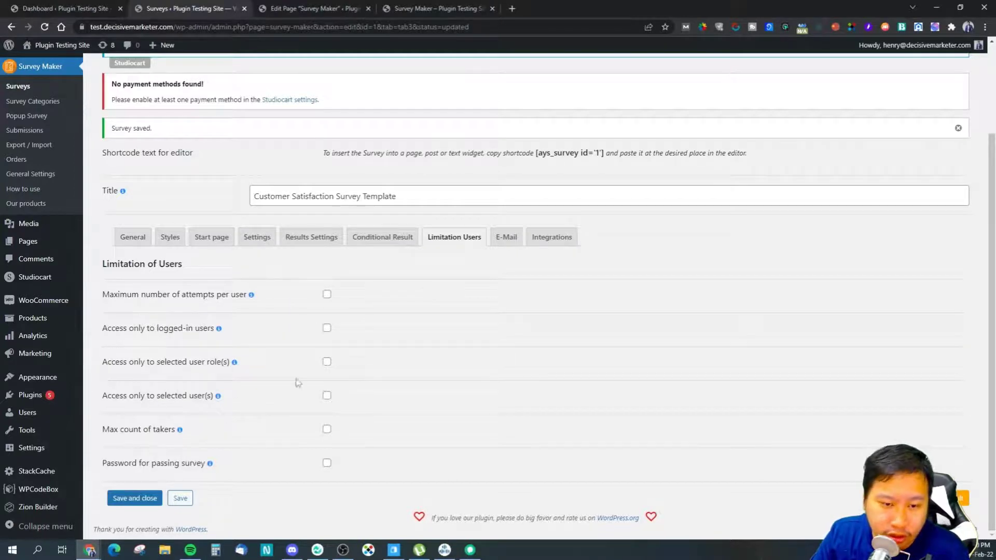
mouse_move(210, 465)
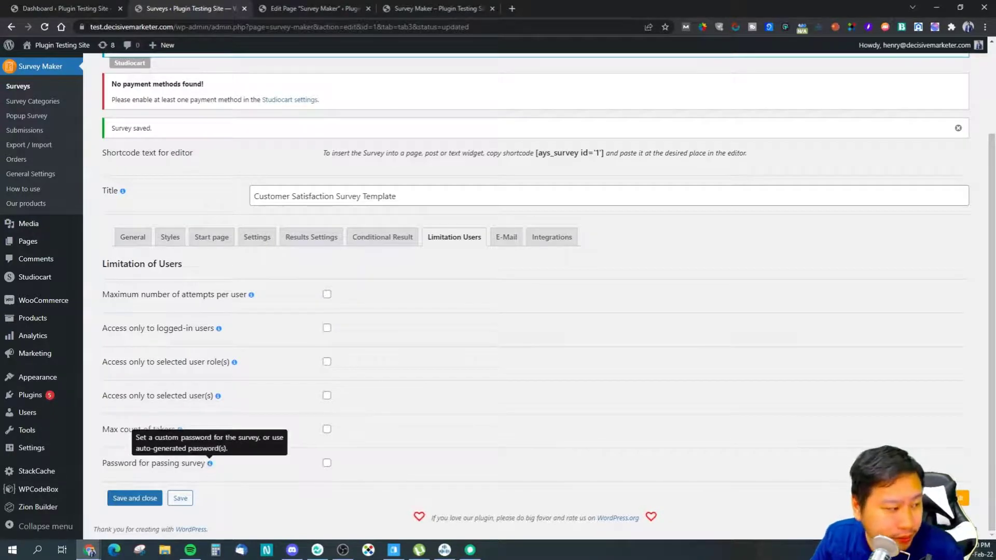
Review the survey's e-mail settings for user and admin emails, sender configuration and sending summaries.
left_click(505, 238)
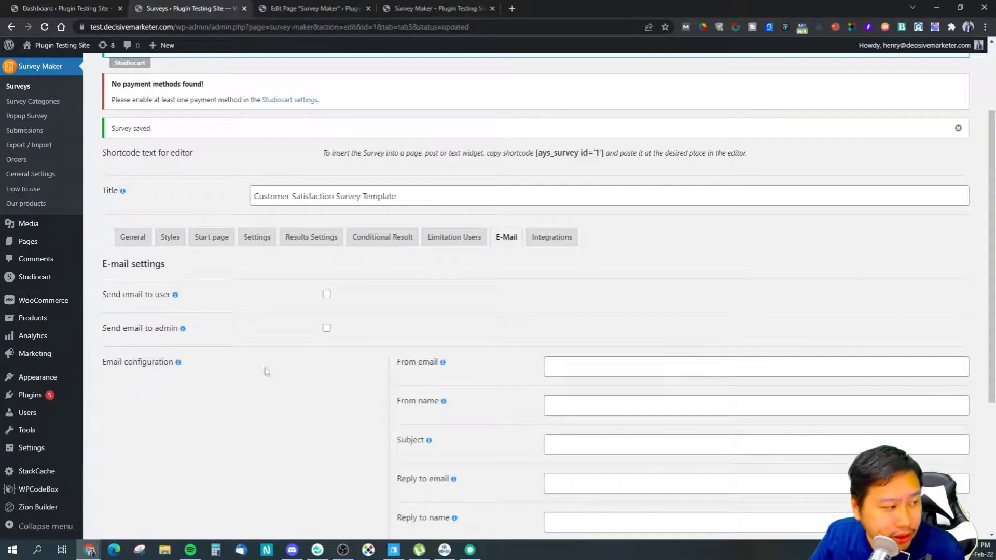
scroll(247, 378, "down", 4)
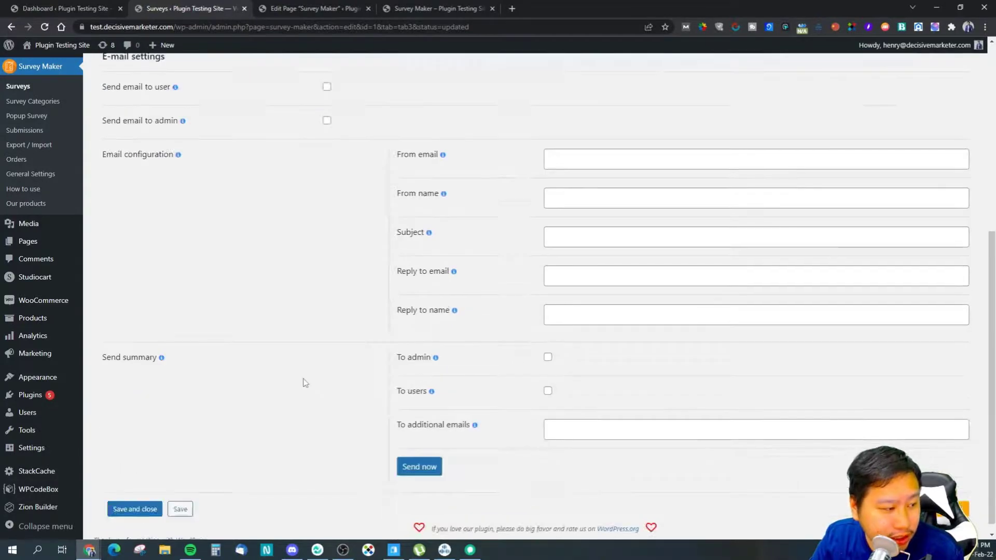
scroll(291, 385, "down", 1)
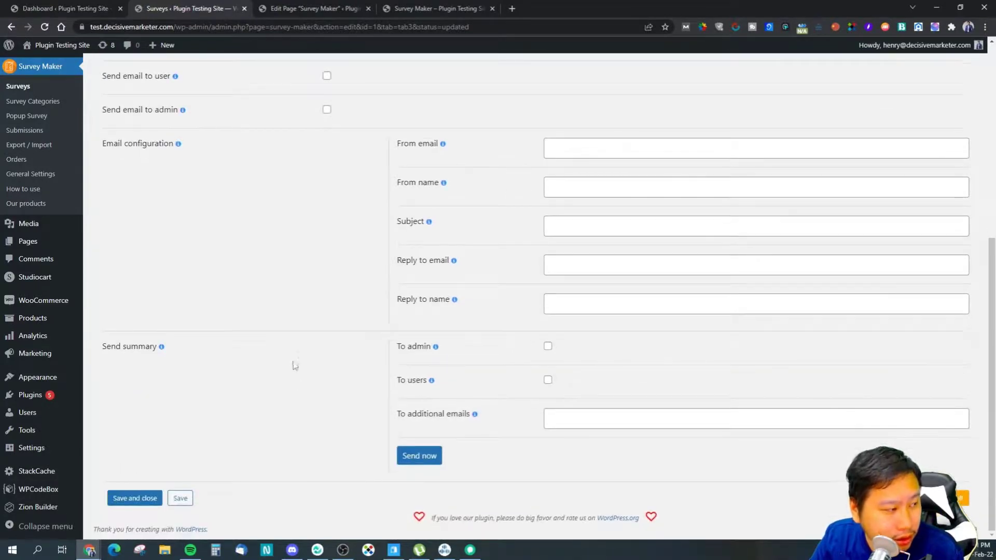
scroll(284, 381, "up", 2)
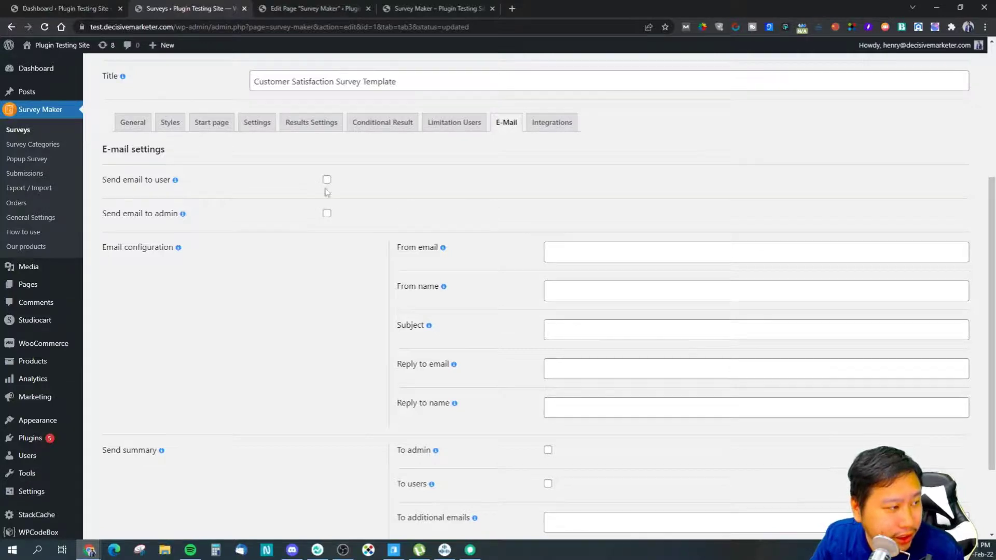
scroll(576, 276, "down", 2)
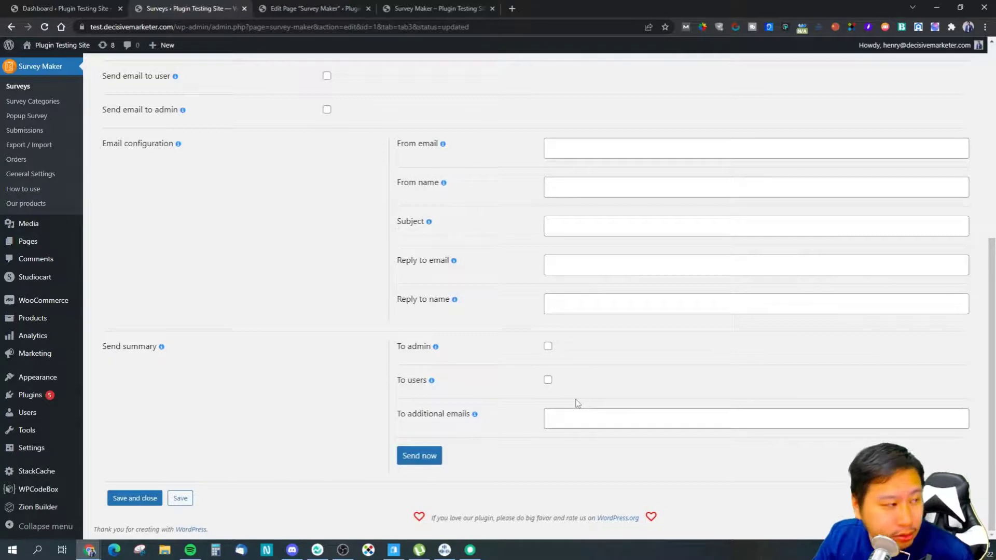
scroll(528, 322, "up", 4)
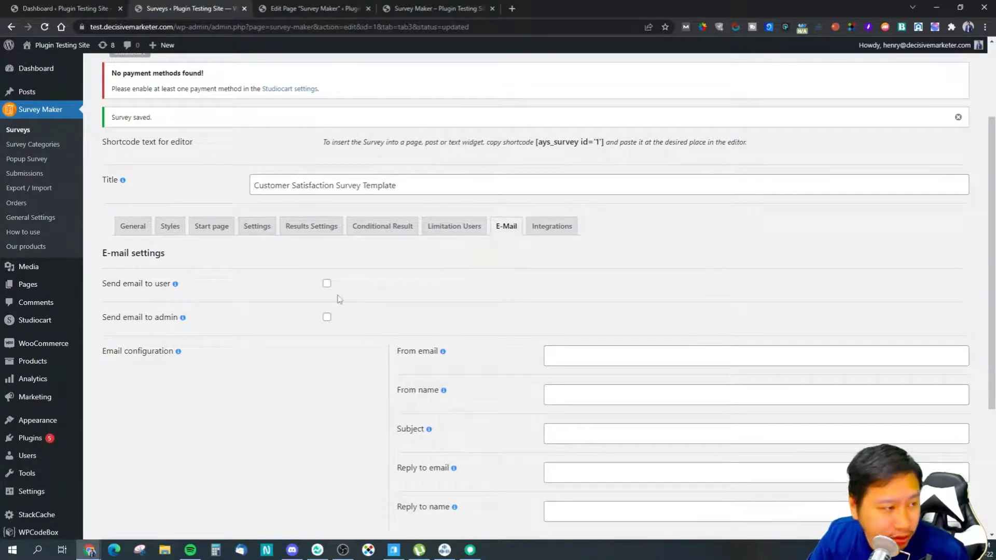
Browse the available survey integrations, from MailChimp and Campaign Monitor to Zapier and GetResponse.
left_click(558, 227)
scroll(422, 336, "down", 1)
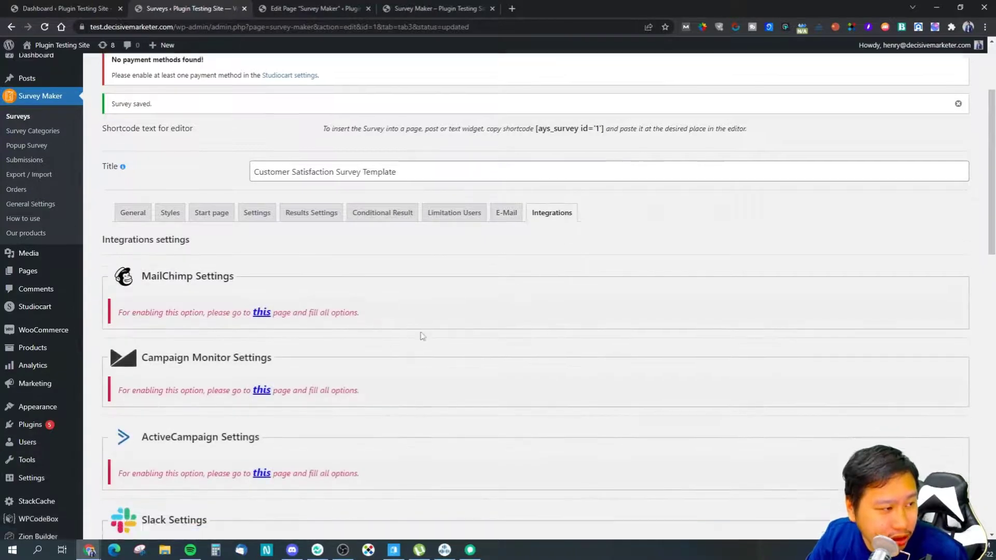
scroll(423, 336, "down", 16)
scroll(418, 342, "up", 9)
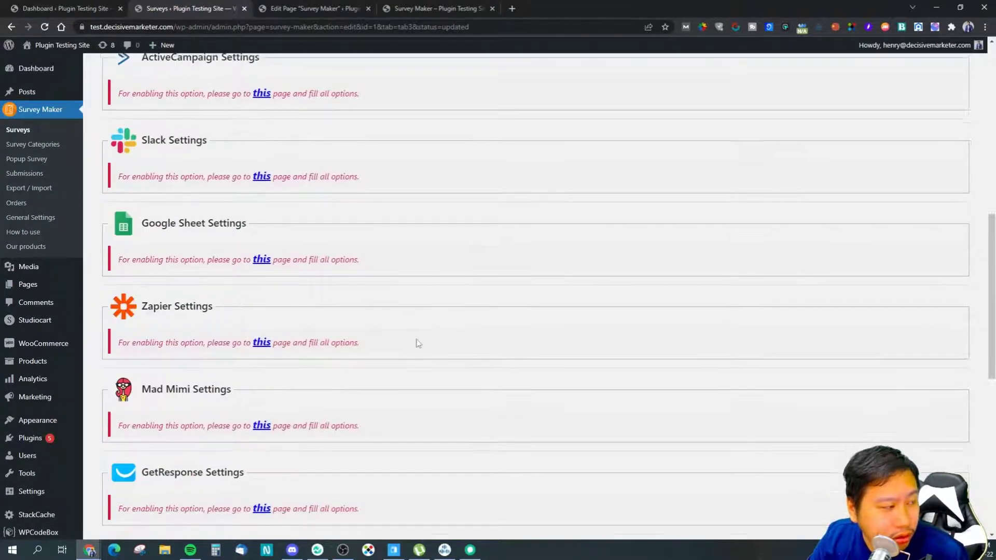
scroll(418, 342, "up", 10)
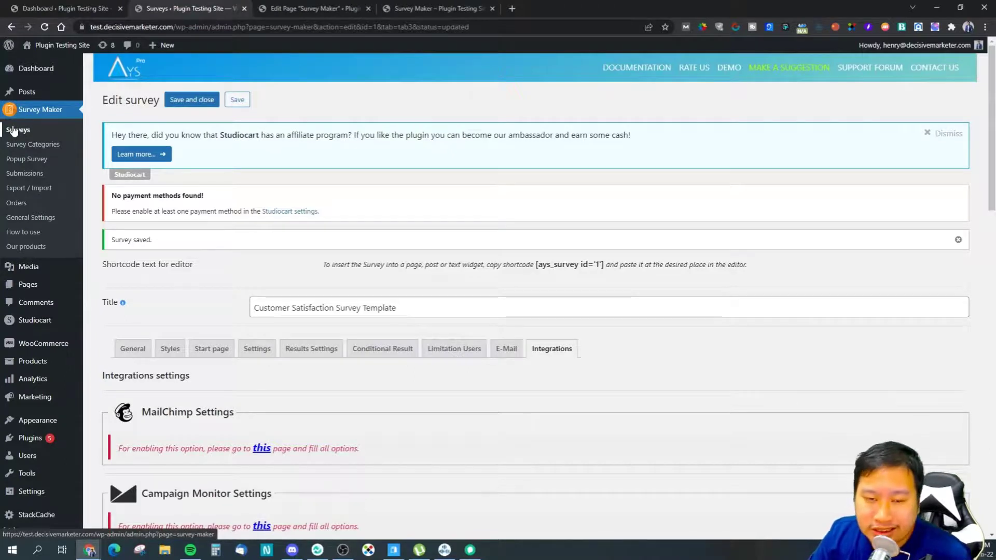
Check the completed chat survey on the live page and return to the survey editor.
left_click(311, 9)
left_click(438, 9)
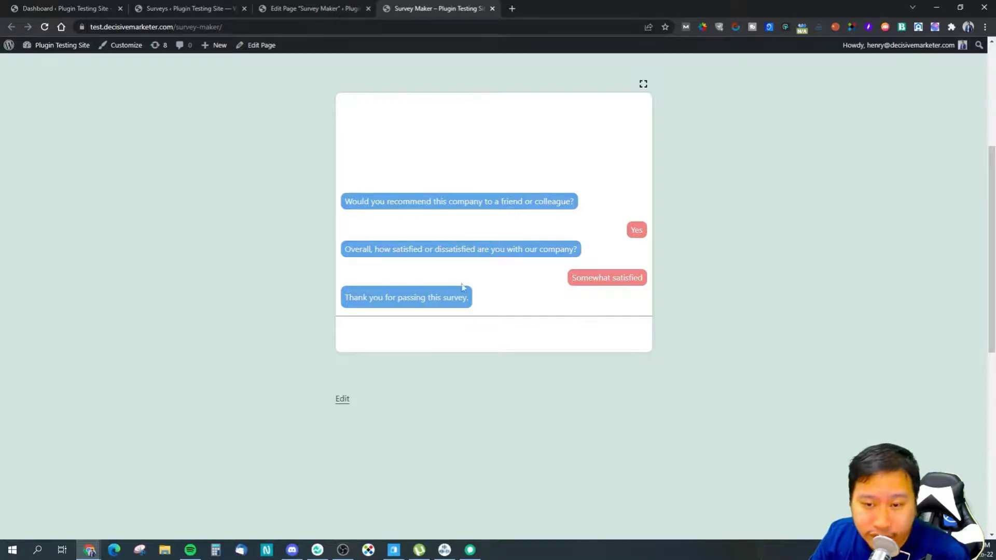
left_click(193, 9)
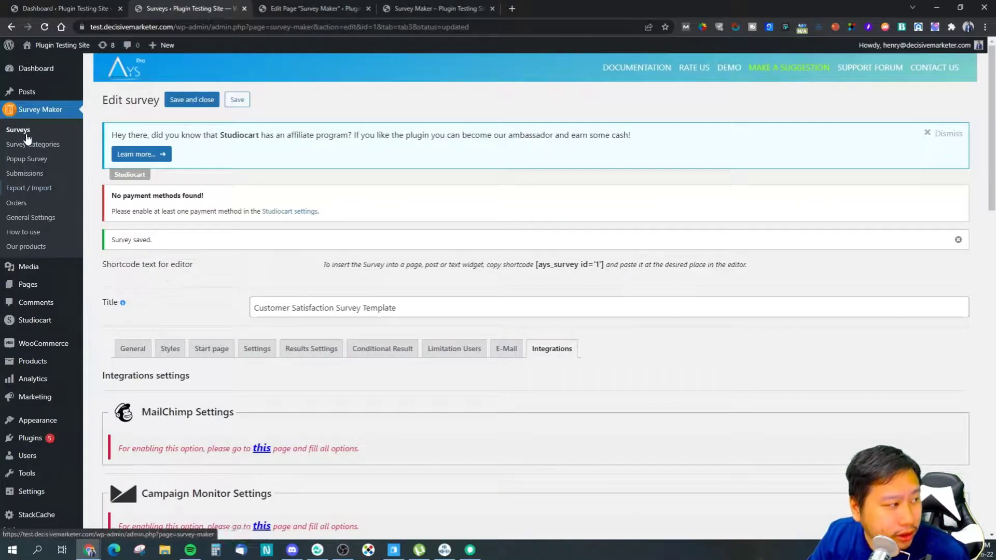
Create and save a popup survey for the Customer Satisfaction Survey Template with full-screen mode enabled.
left_click(23, 161)
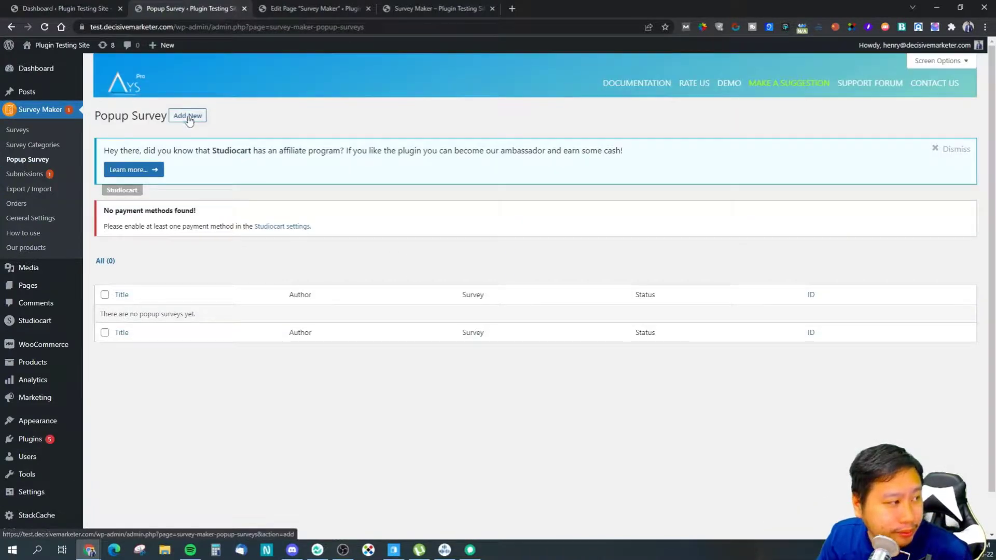
left_click(189, 117)
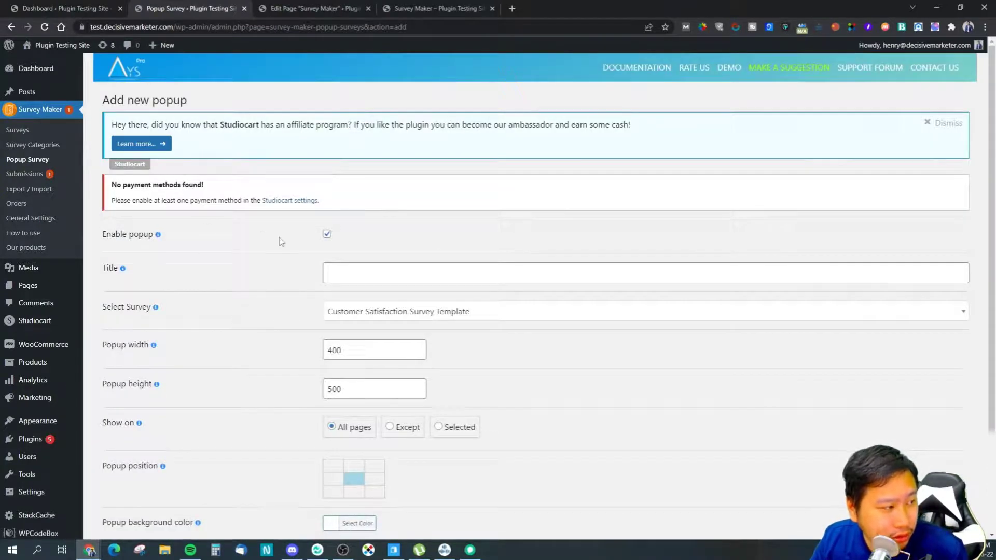
scroll(319, 272, "down", 3)
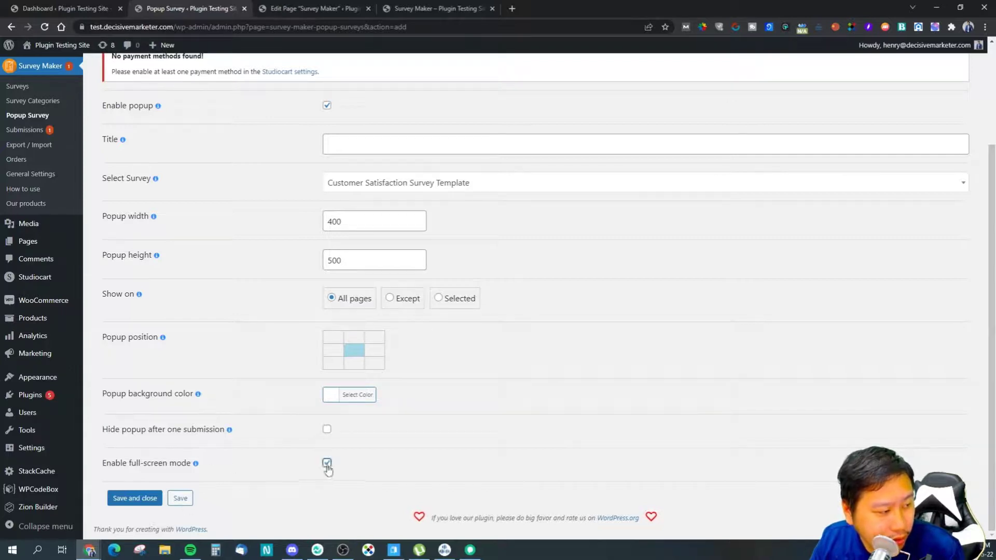
scroll(251, 490, "up", 1)
scroll(251, 490, "down", 1)
left_click(180, 502)
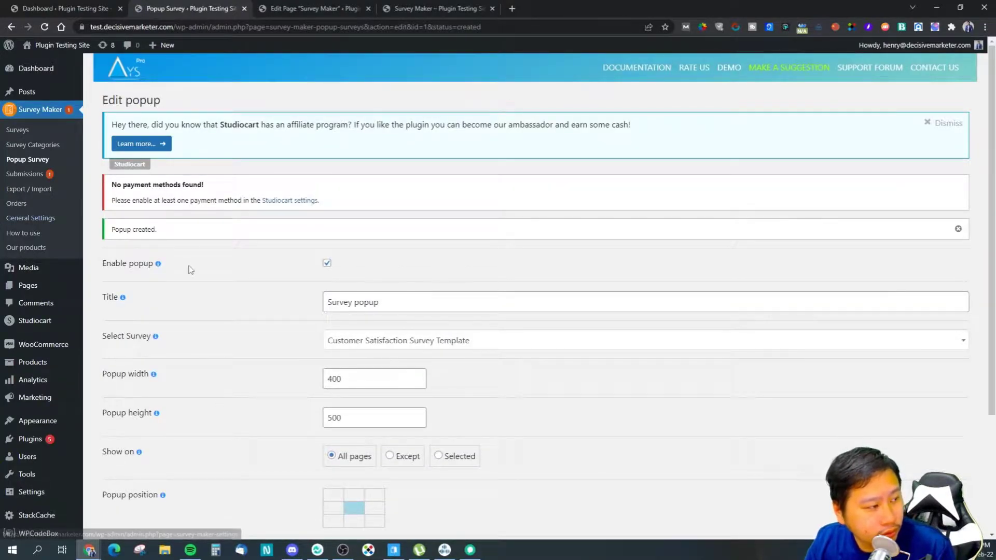
Review the saved popup's display settings and the surveys available for it.
scroll(262, 314, "down", 3)
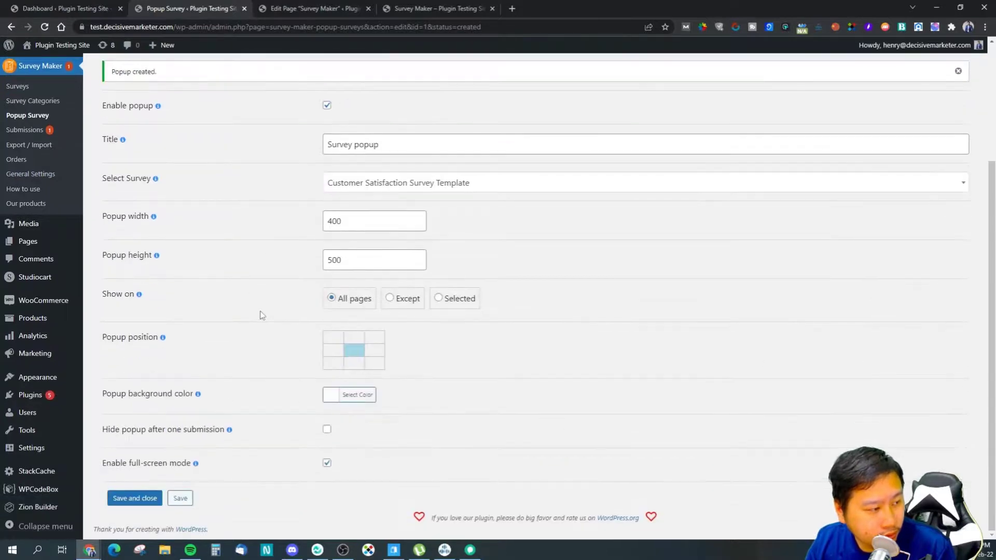
scroll(262, 315, "up", 3)
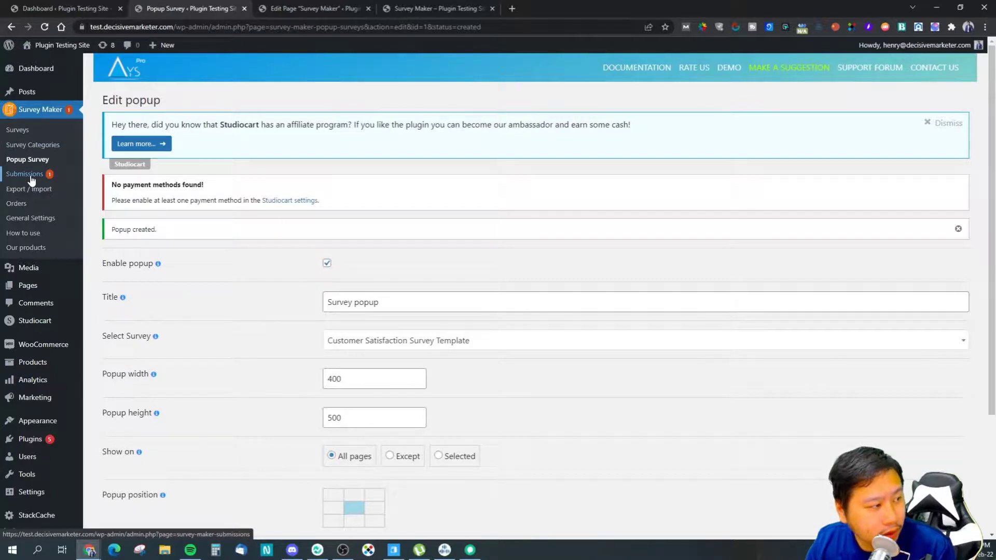
scroll(212, 210, "down", 3)
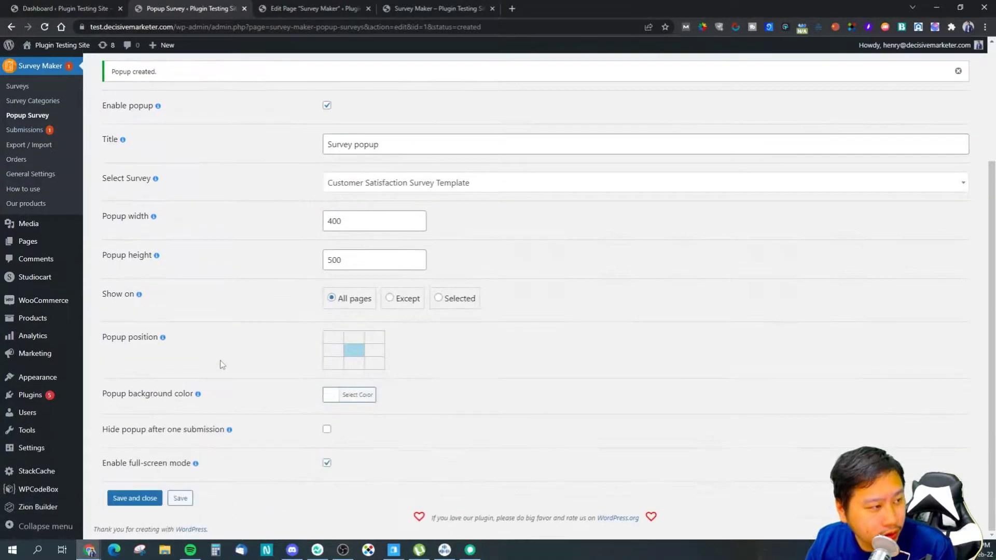
left_click(444, 189)
left_click(445, 189)
left_click(408, 183)
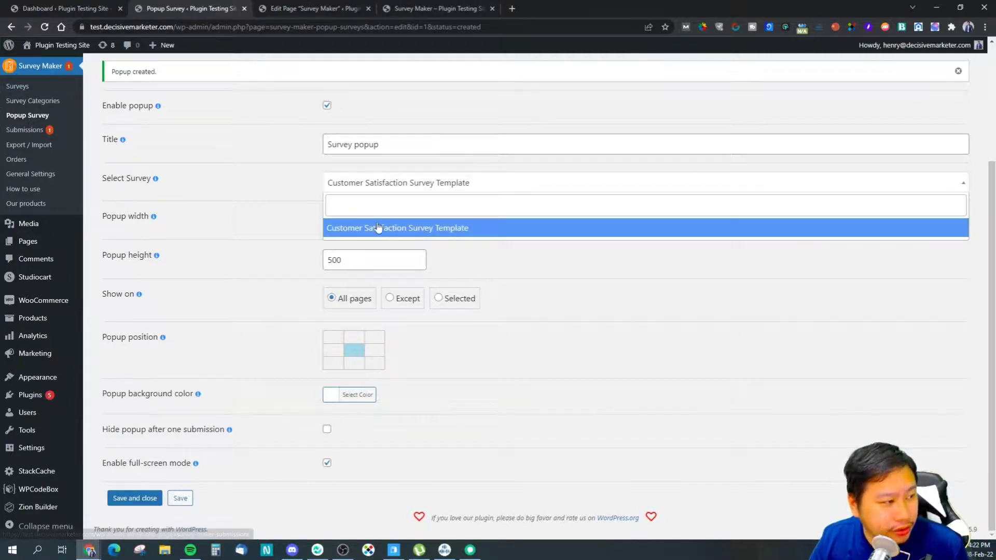
Reload the live survey page and expand the popup survey to full screen.
left_click(418, 10)
left_click(45, 27)
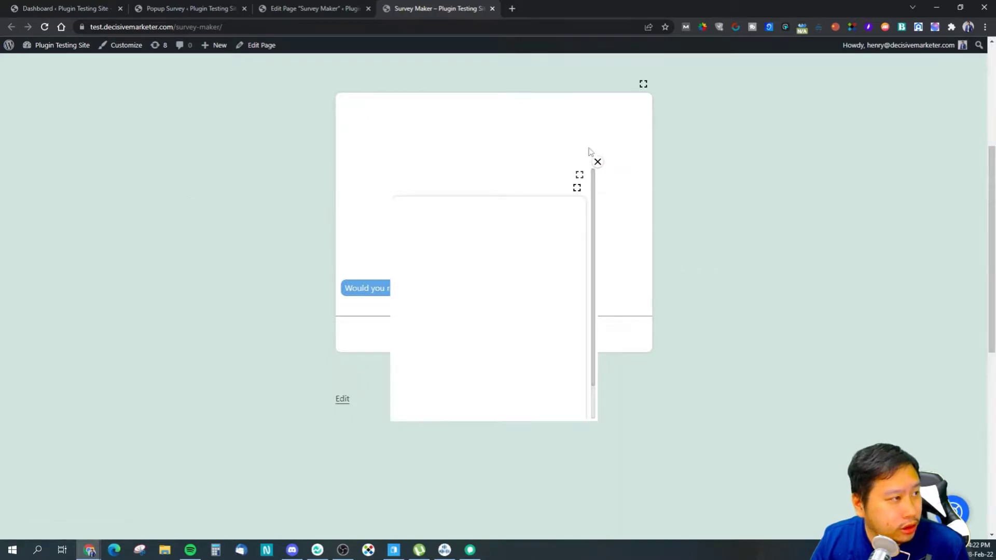
left_click(576, 188)
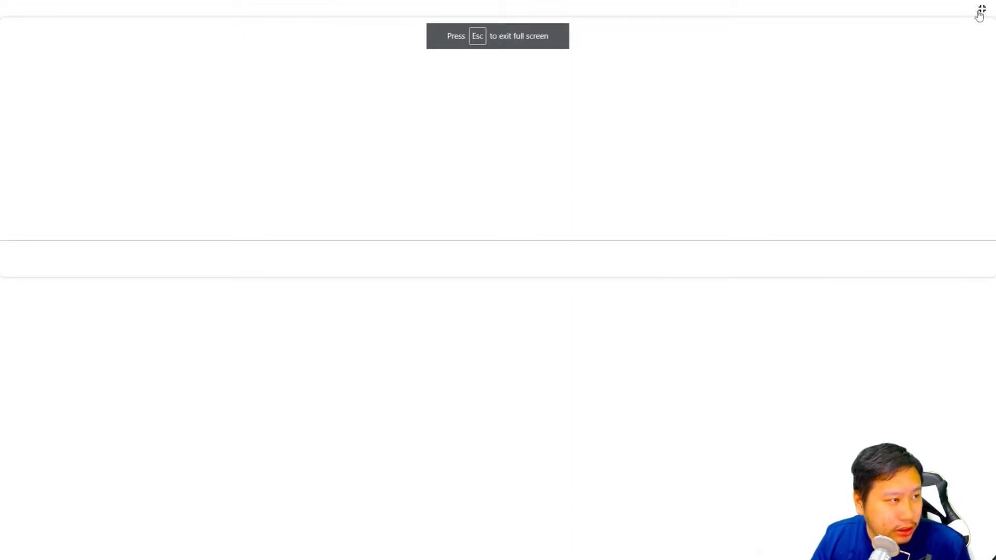
Leave full-screen mode, close the popup survey on the live page and return to the popup's settings.
left_click(979, 12)
left_click(580, 178)
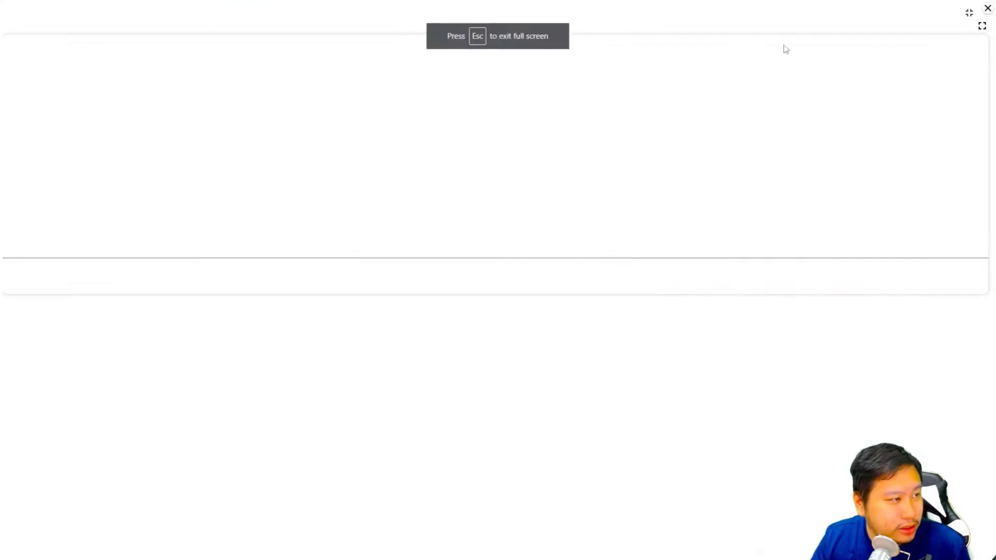
left_click(979, 15)
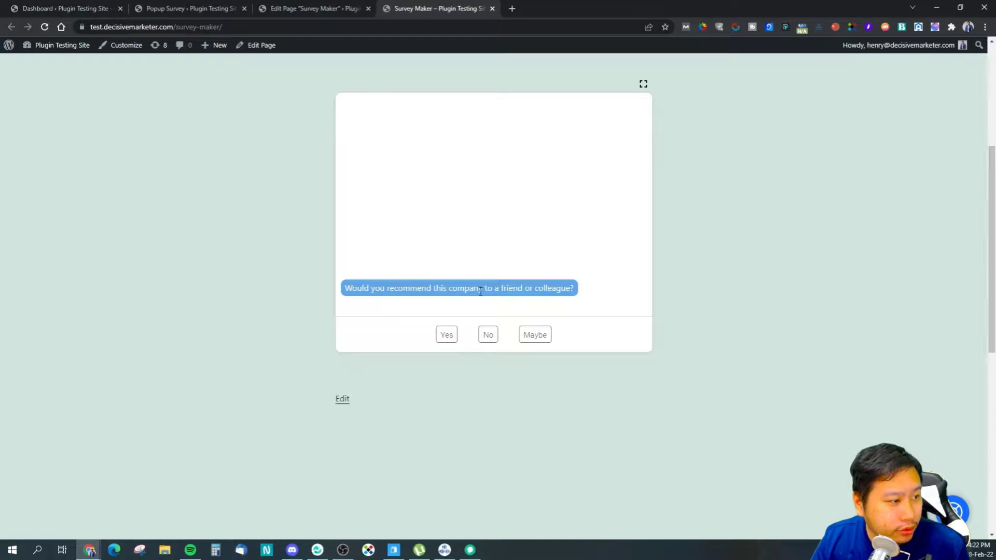
left_click(63, 8)
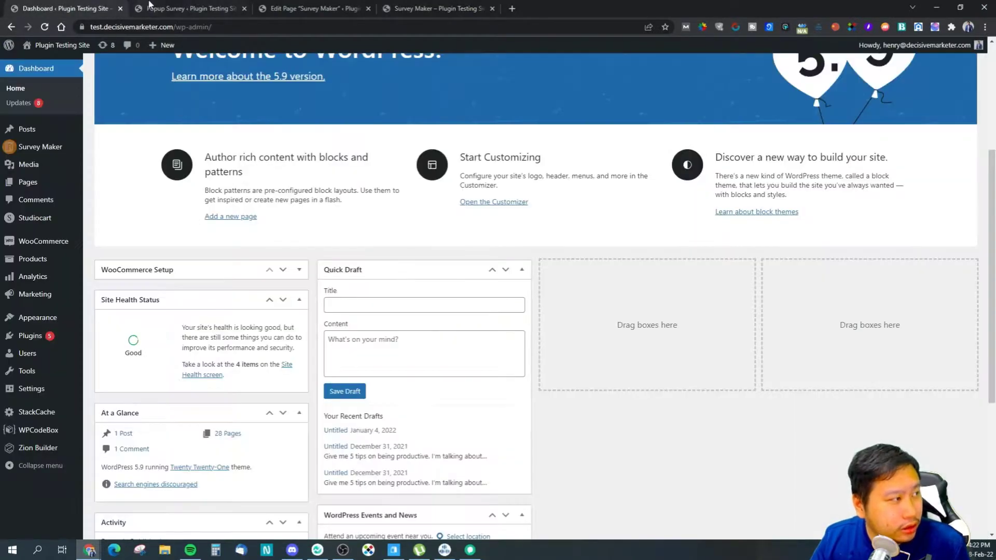
left_click(149, 6)
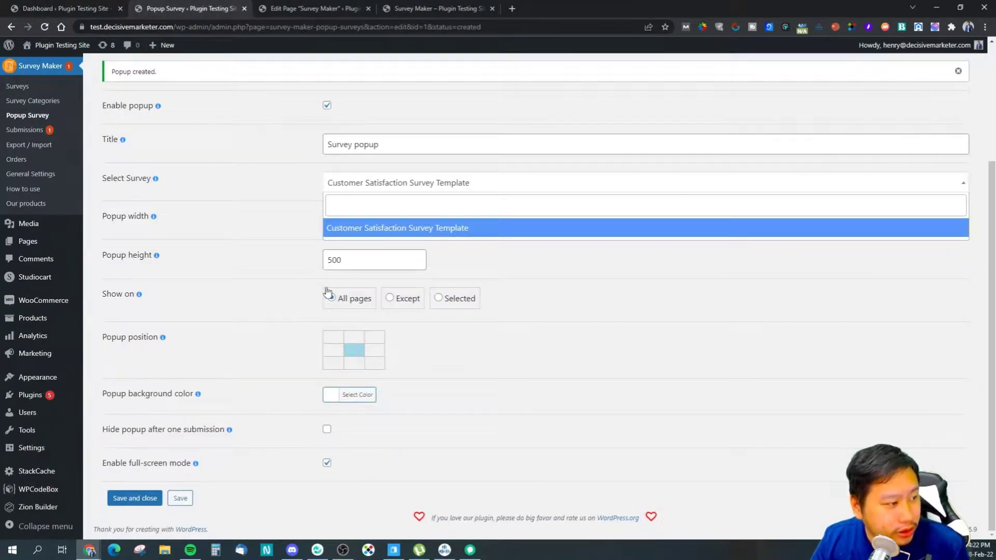
Try the popup's Selected and Except page display options, then set it back to All pages.
left_click(445, 299)
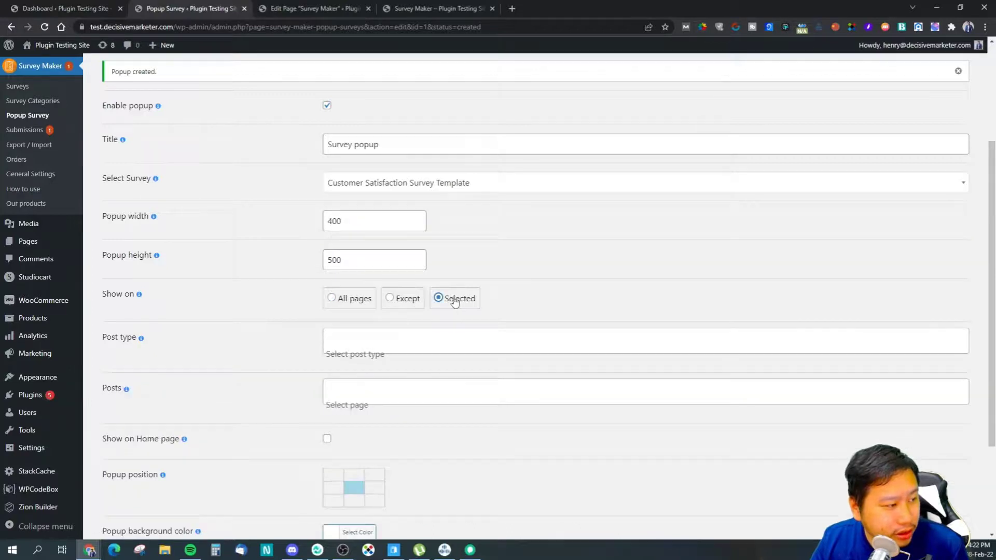
left_click(379, 341)
left_click(468, 297)
left_click(407, 298)
left_click(346, 304)
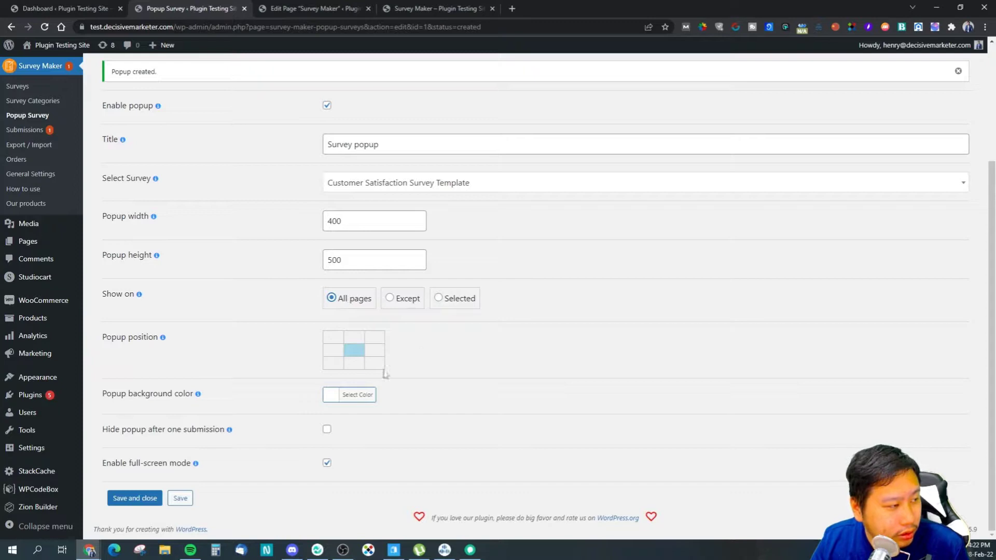
Try limiting the popup to selected content by searching posts and post types for "survey", then restore All pages.
left_click(465, 304)
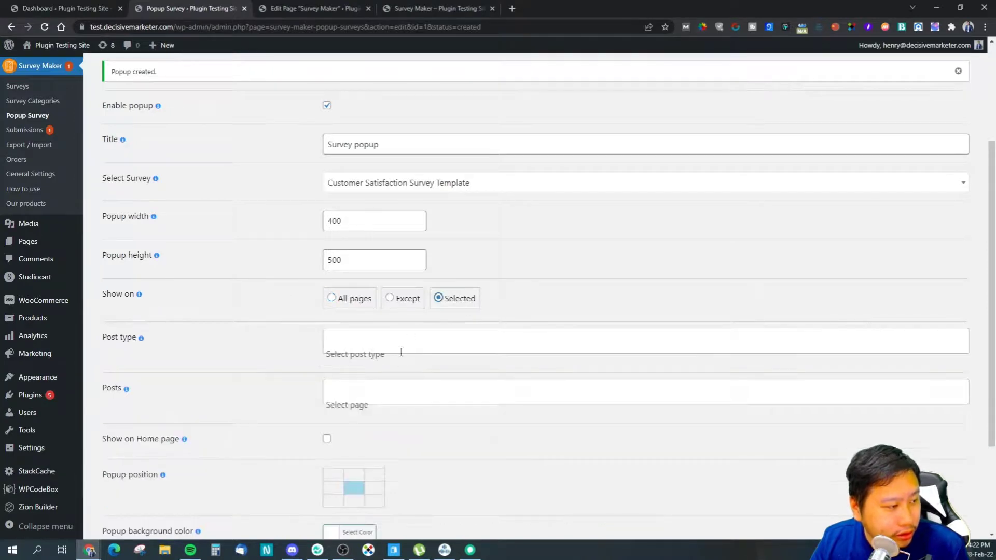
left_click(398, 349)
left_click(384, 395)
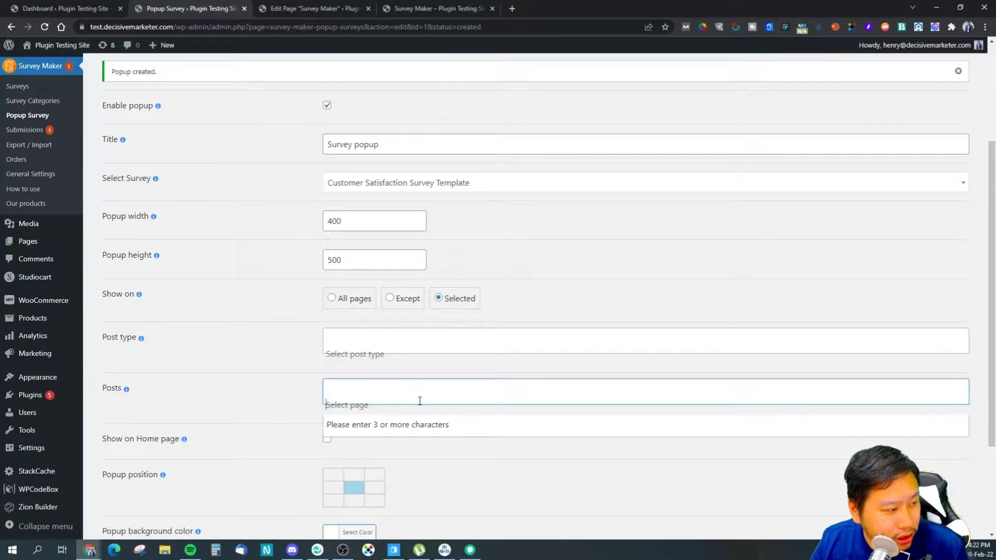
type("survey")
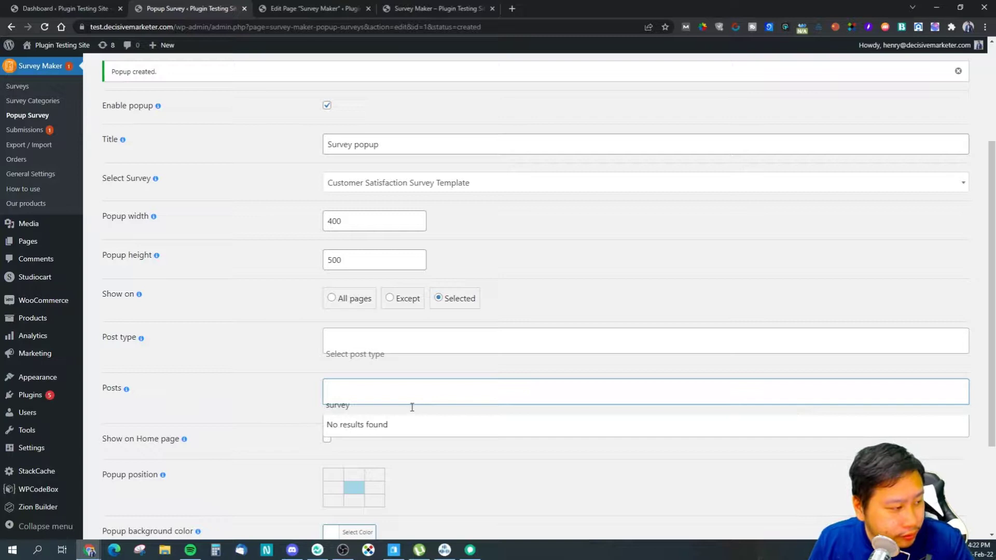
left_click(425, 447)
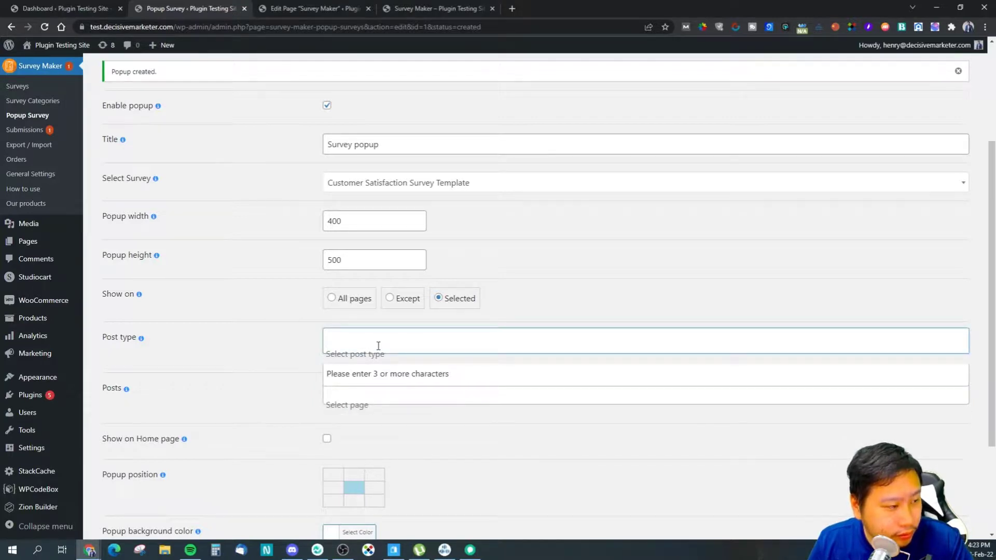
type("survey")
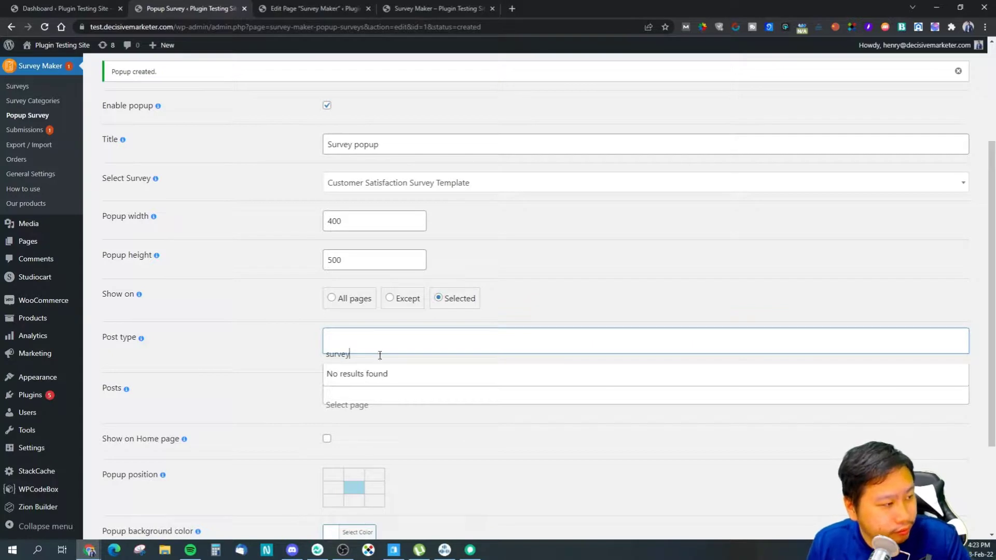
left_click(455, 299)
left_click(351, 305)
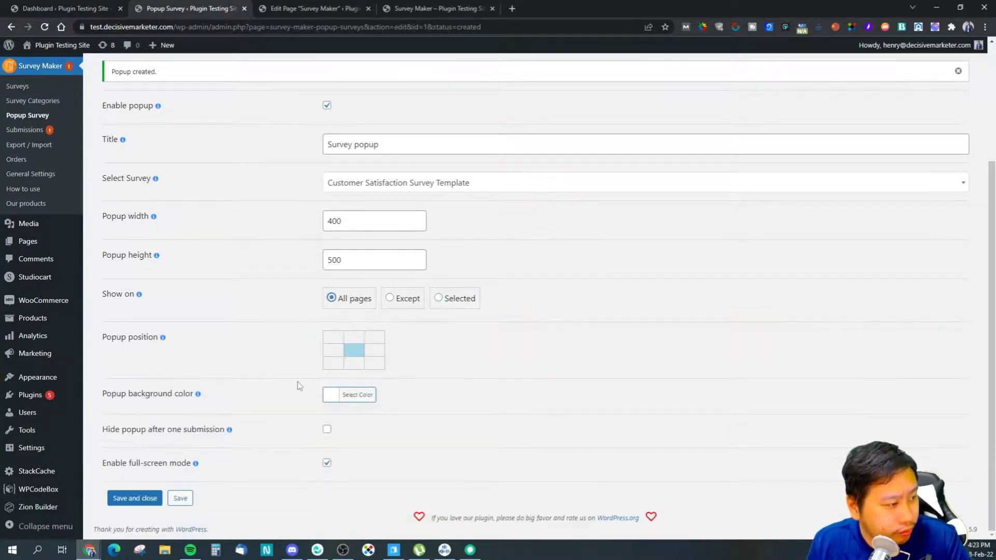
Review the Survey Maker orders list and head back to the surveys list.
scroll(232, 310, "up", 3)
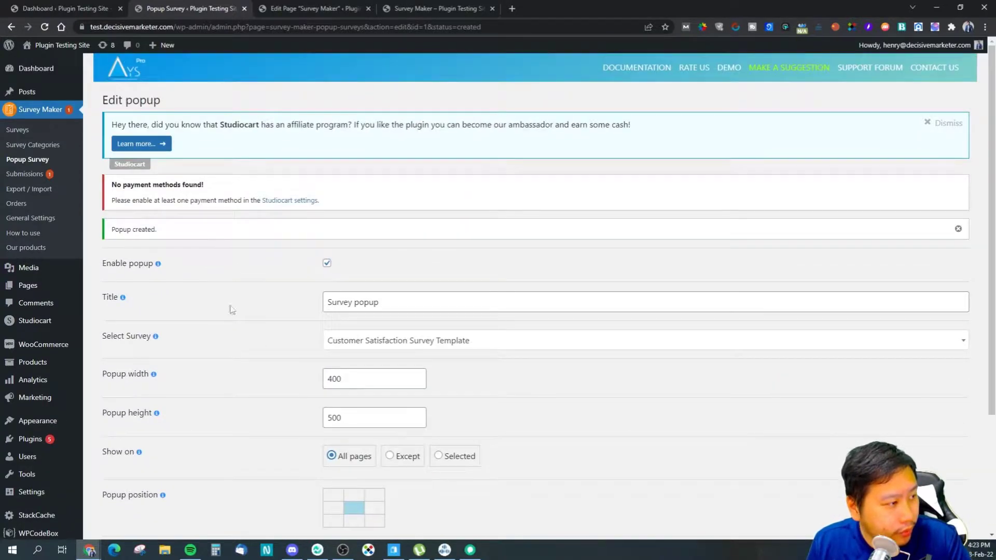
left_click(15, 207)
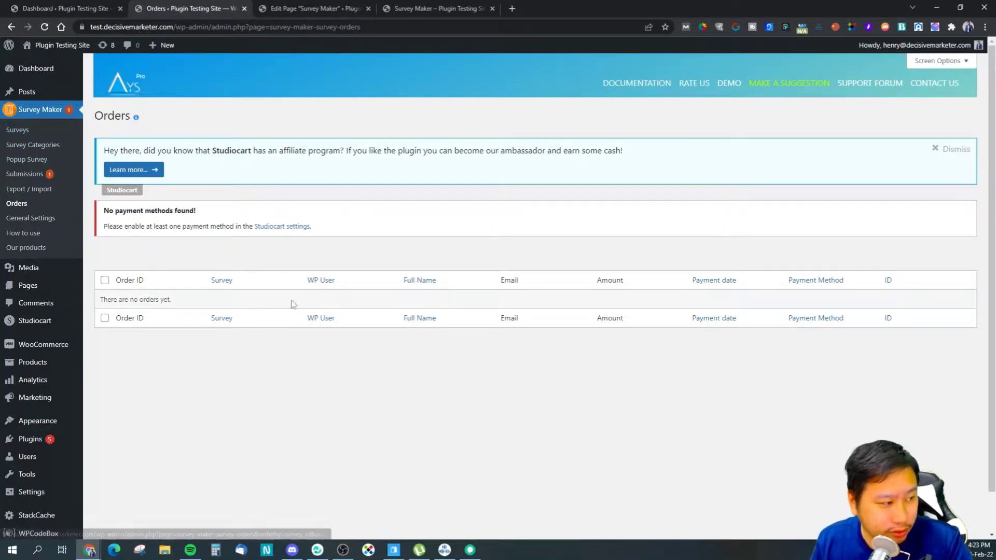
left_click(17, 130)
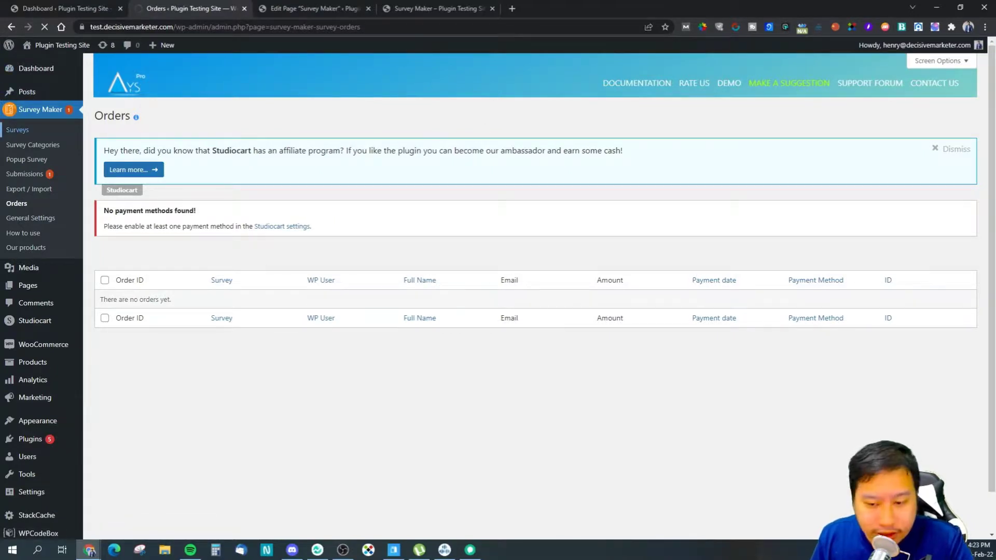